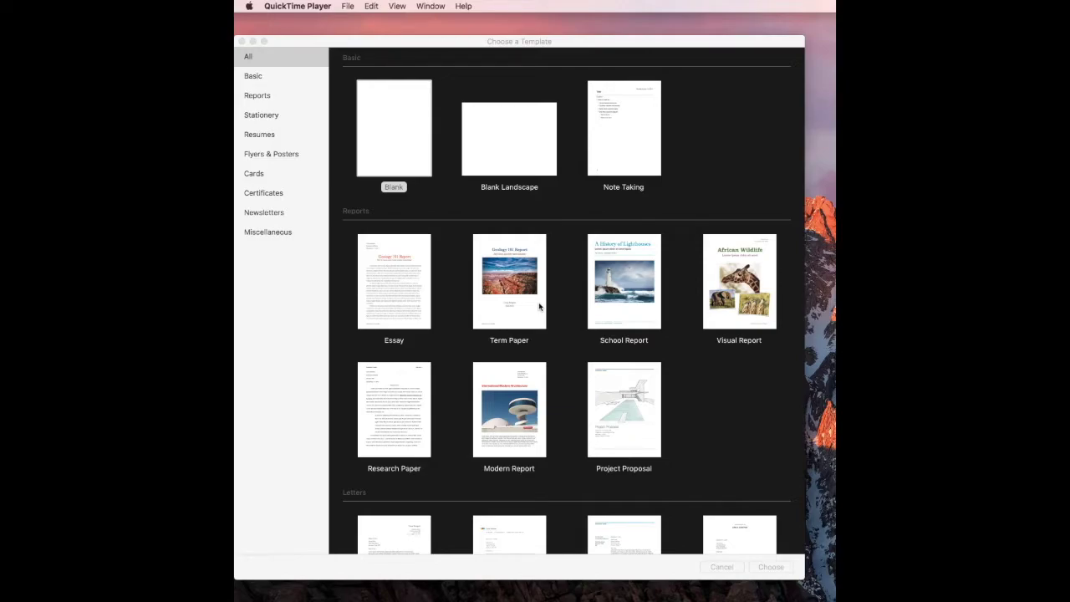
Step: Create a new Untitled document from the Blank template
click(385, 147)
double_click(385, 147)
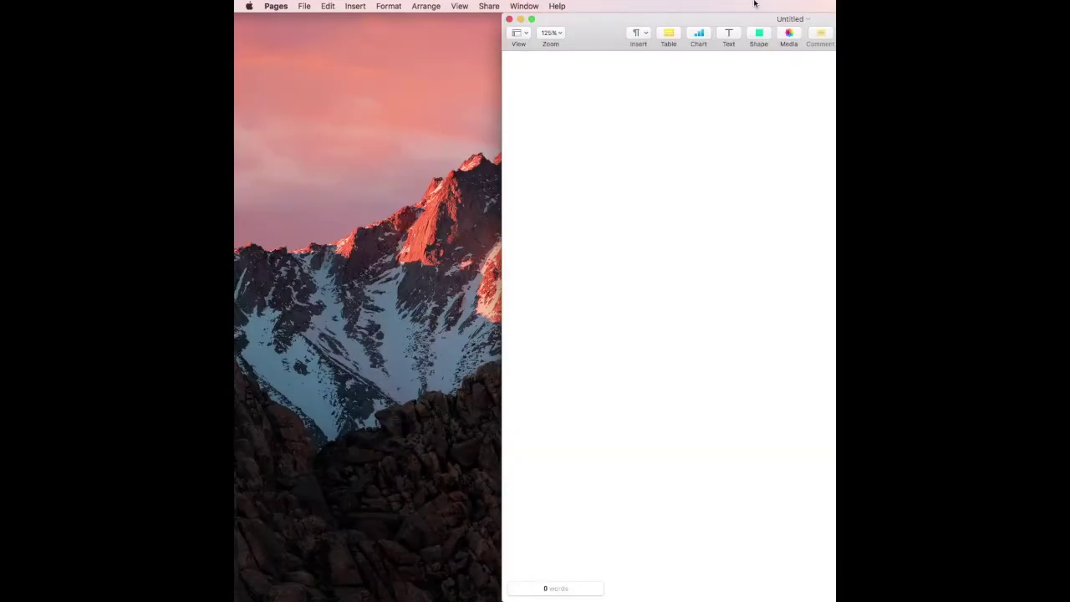
Step: Maximize the window and set body text to Times New Roman, 12 pt, 2.0 Double spacing
double_click(732, 23)
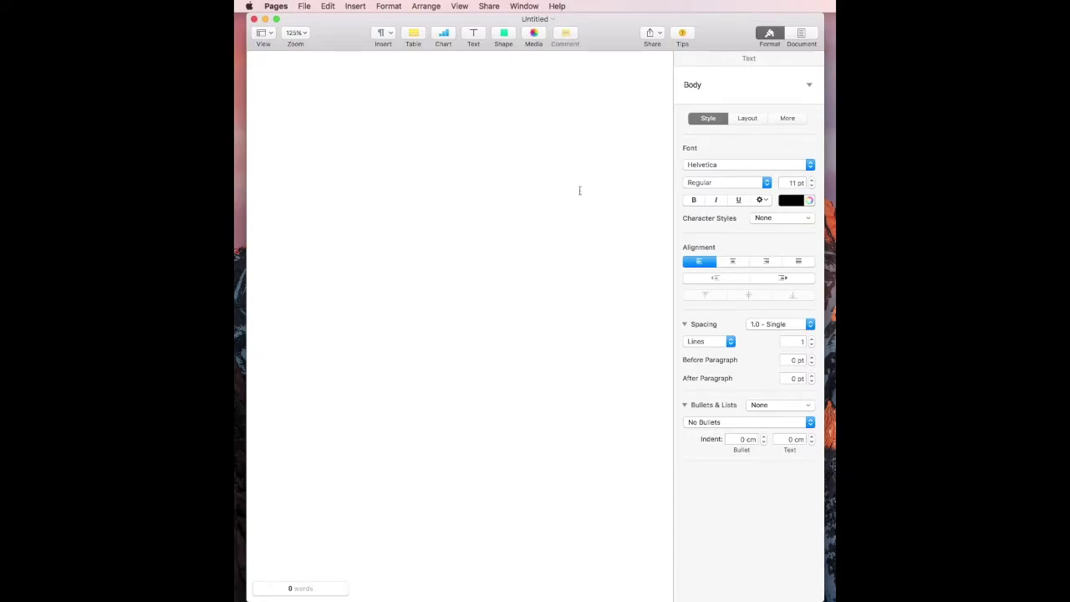
click(745, 166)
click(750, 124)
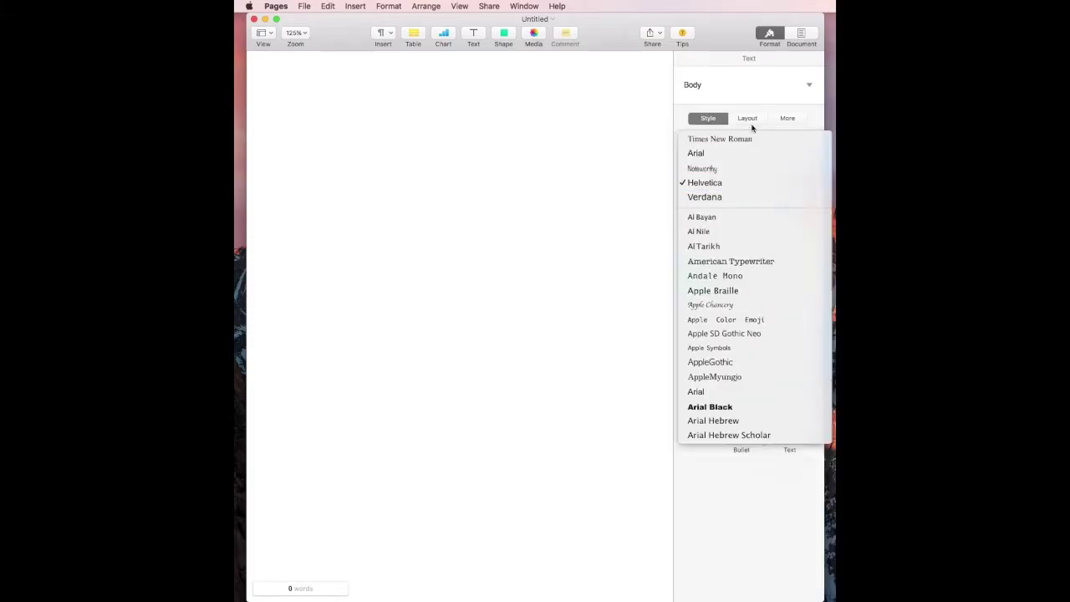
click(812, 180)
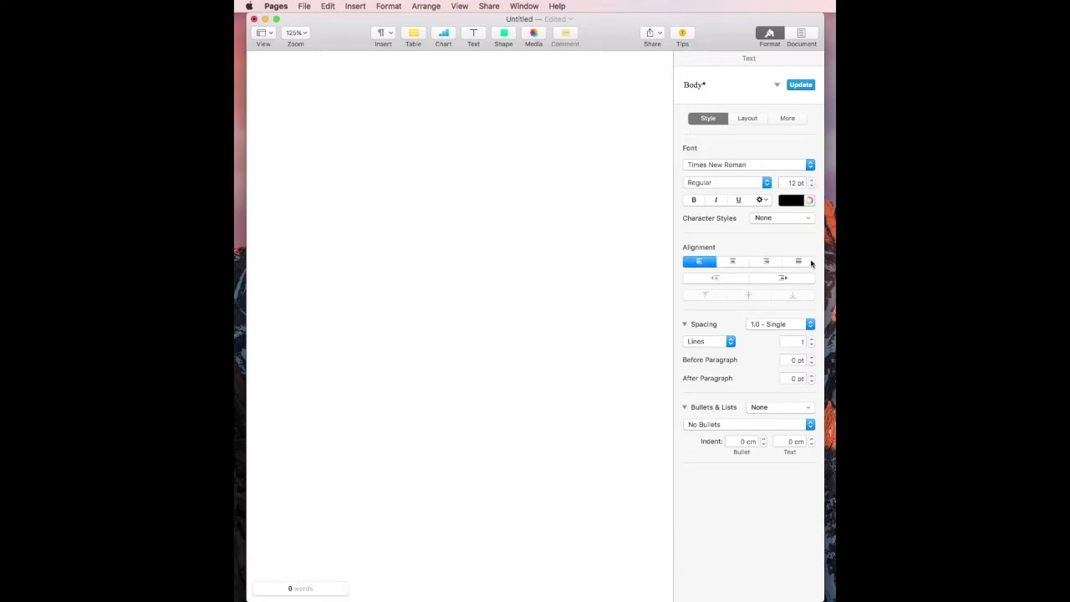
click(793, 324)
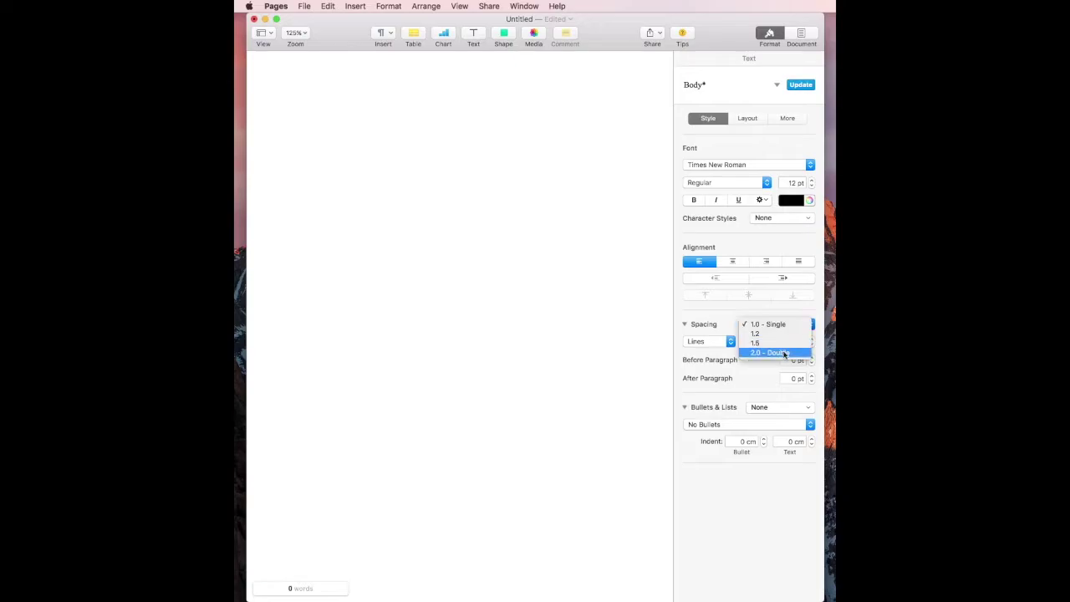
click(785, 352)
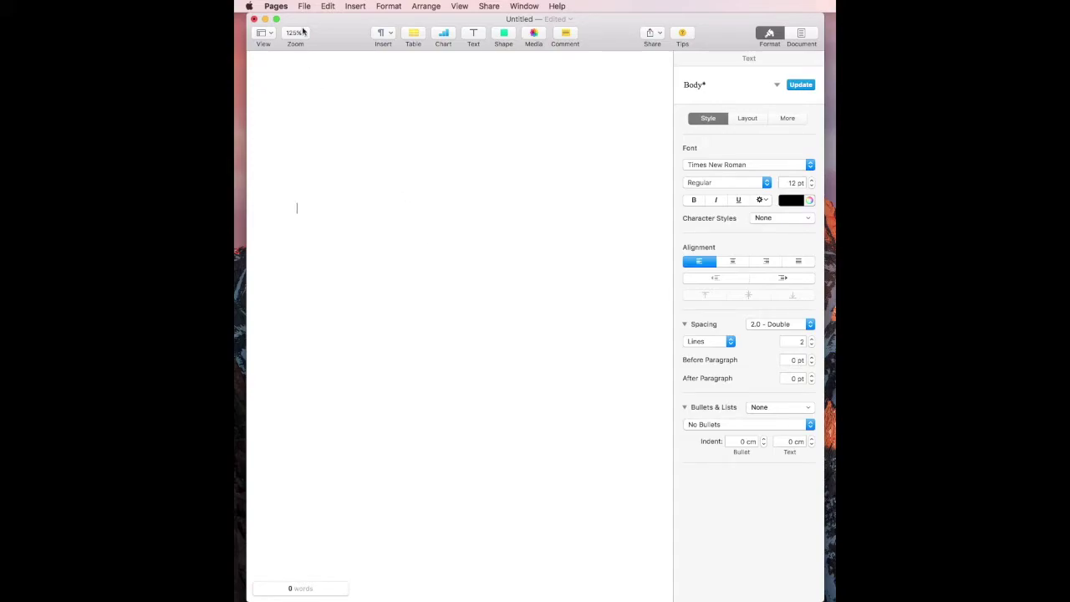
Step: Insert two page breaks and scroll down through the new pages
click(355, 6)
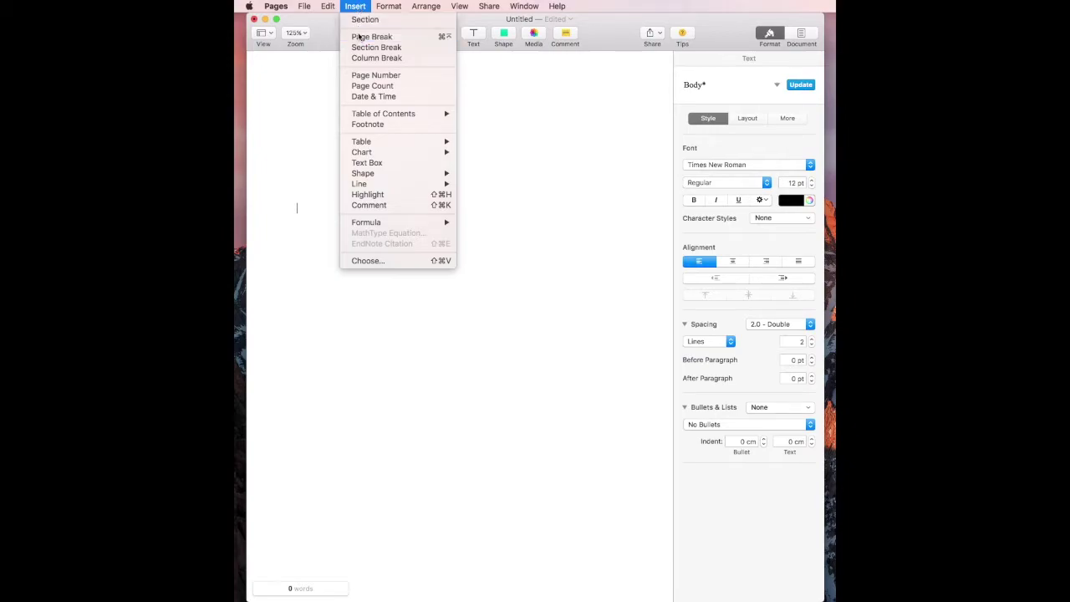
click(359, 37)
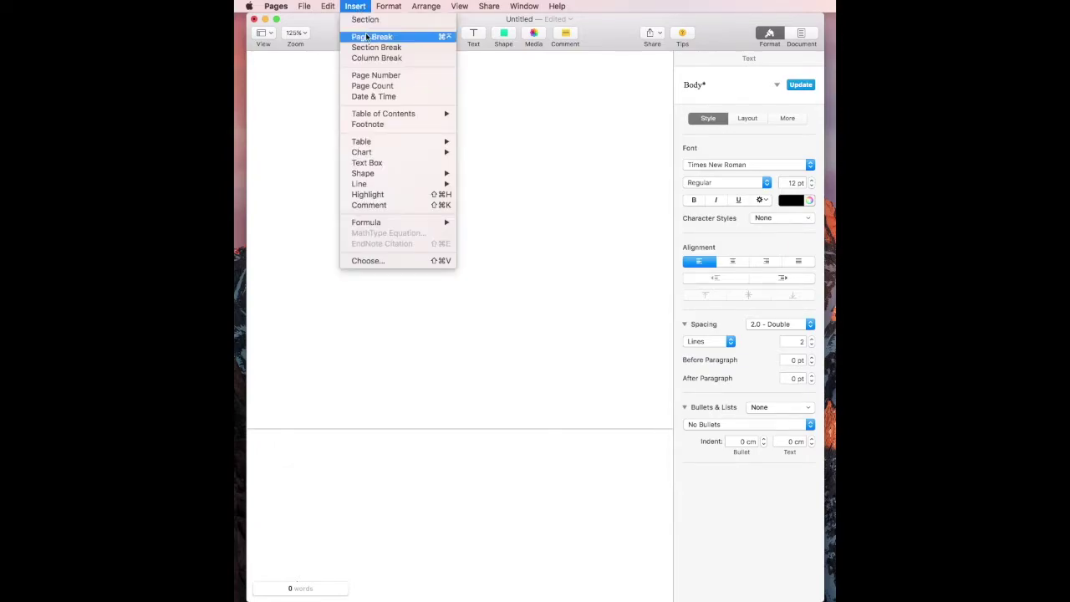
click(366, 37)
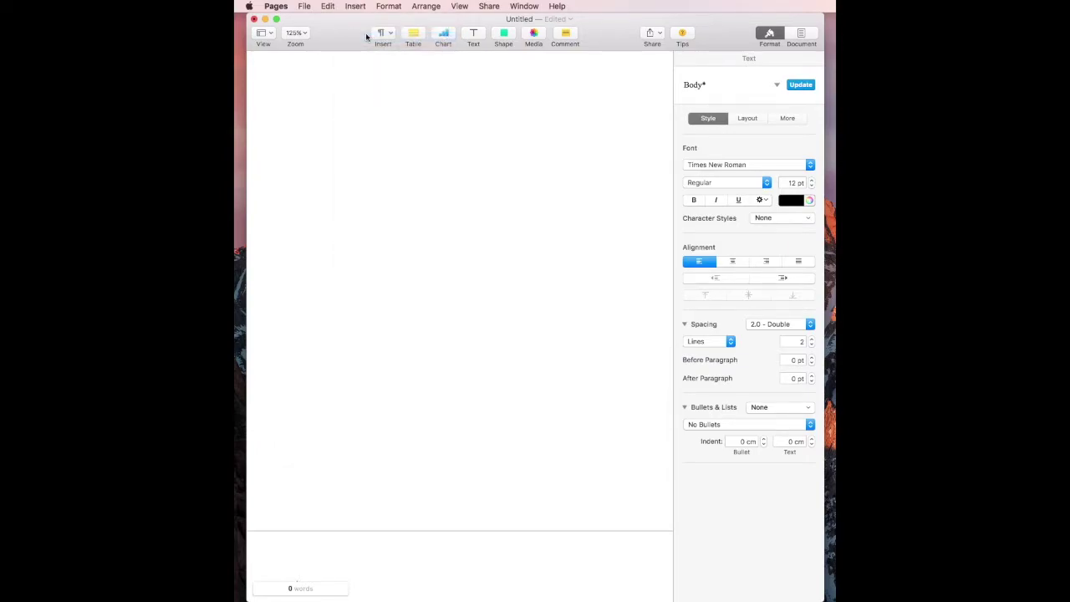
scroll(434, 102, down, 2)
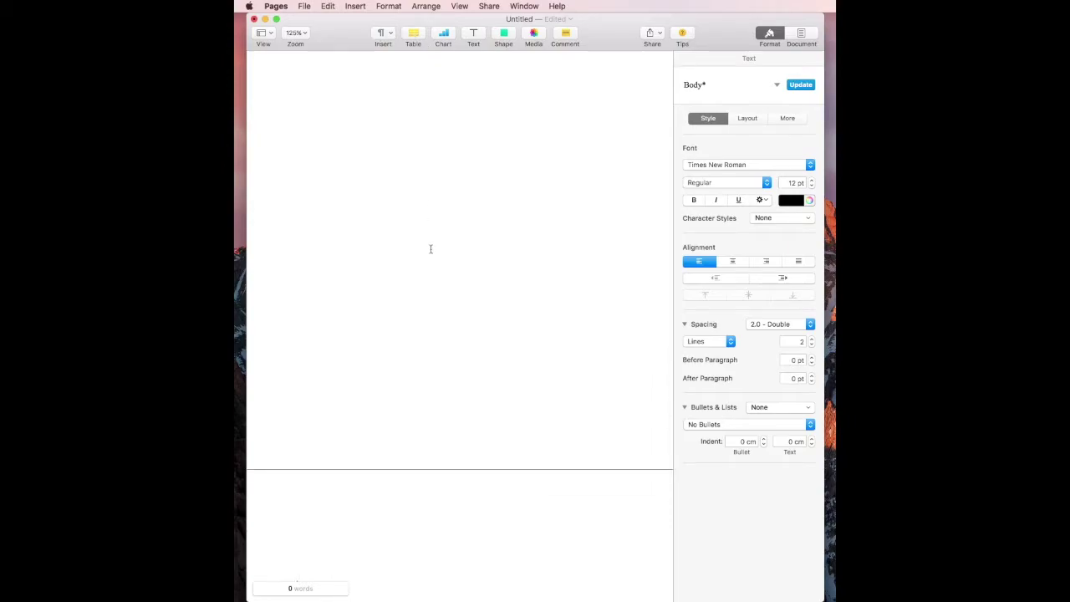
scroll(430, 248, down, 10)
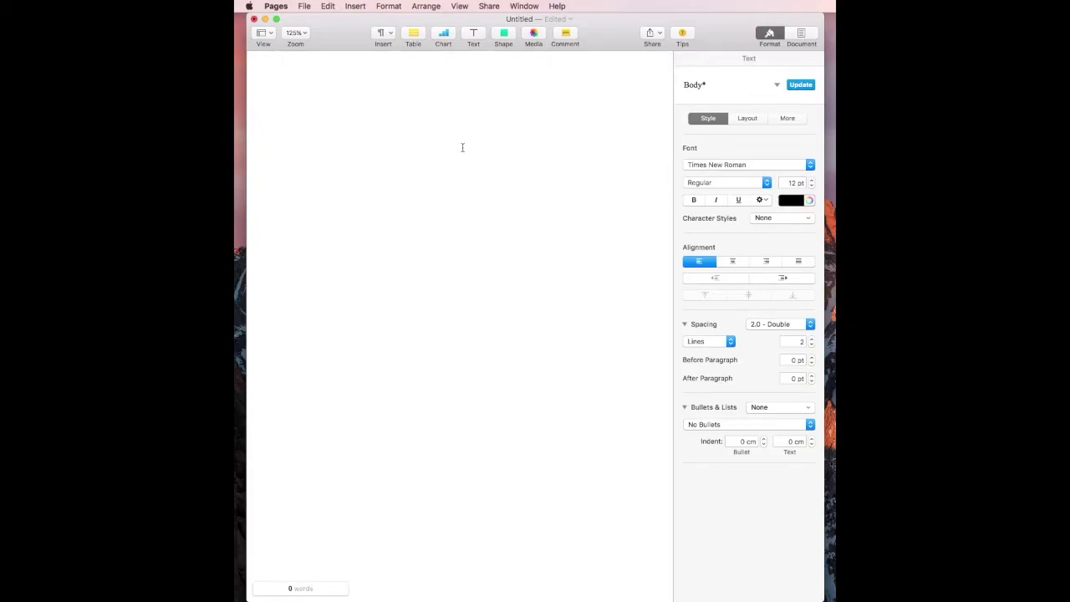
scroll(462, 139, down, 1)
Step: Type the centred bold title 'This is the Title of my Paper', then the author's name, Simon Fraser University and June 8, 2020
text(of my Paper)
click(738, 265)
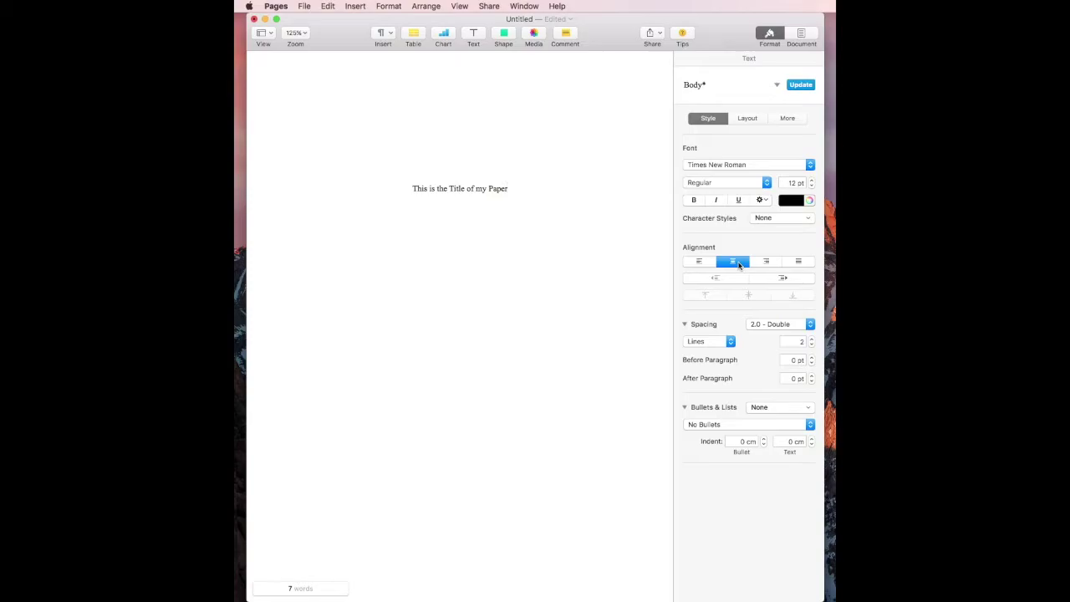
key(Return)
text(Greg)
text(ory Hardo)
text(r)
text(Simon)
text( Fraser)
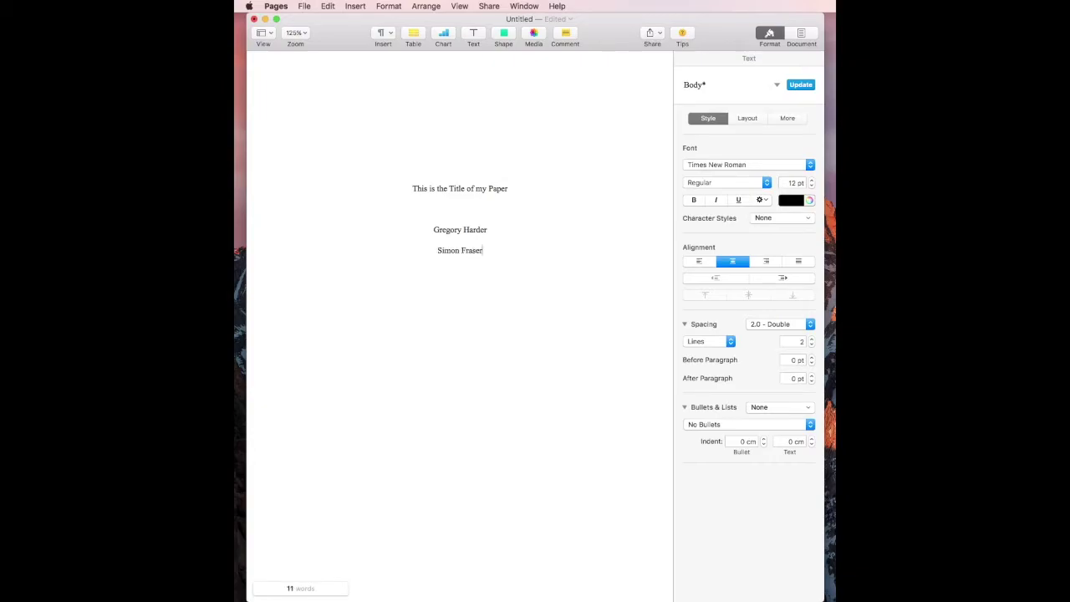
text( University)
text(Jun)
text(e 8, 20)
text(20)
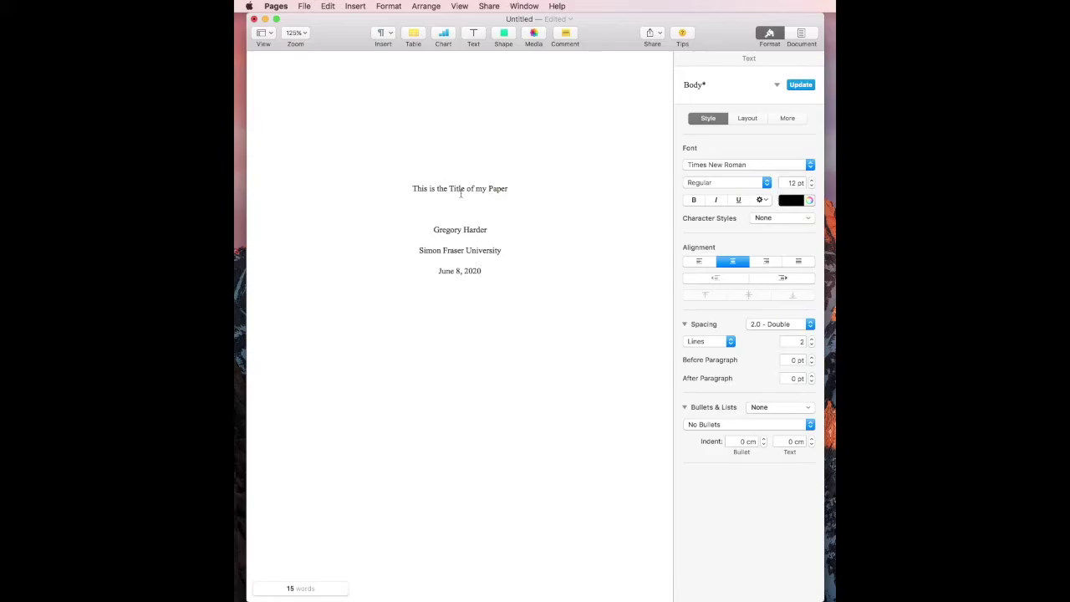
triple_click(448, 187)
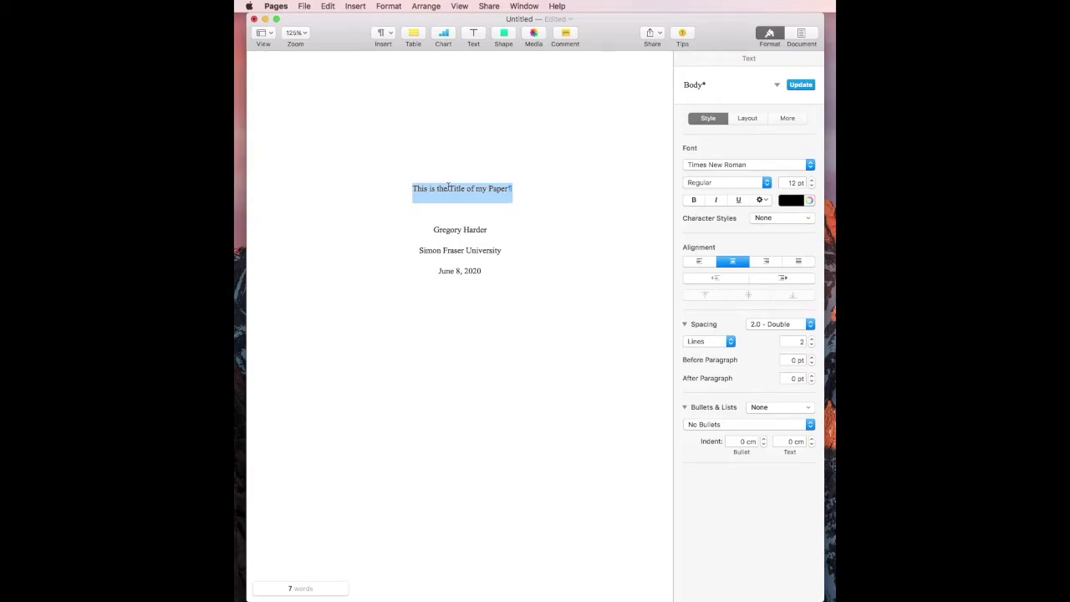
key(super+b)
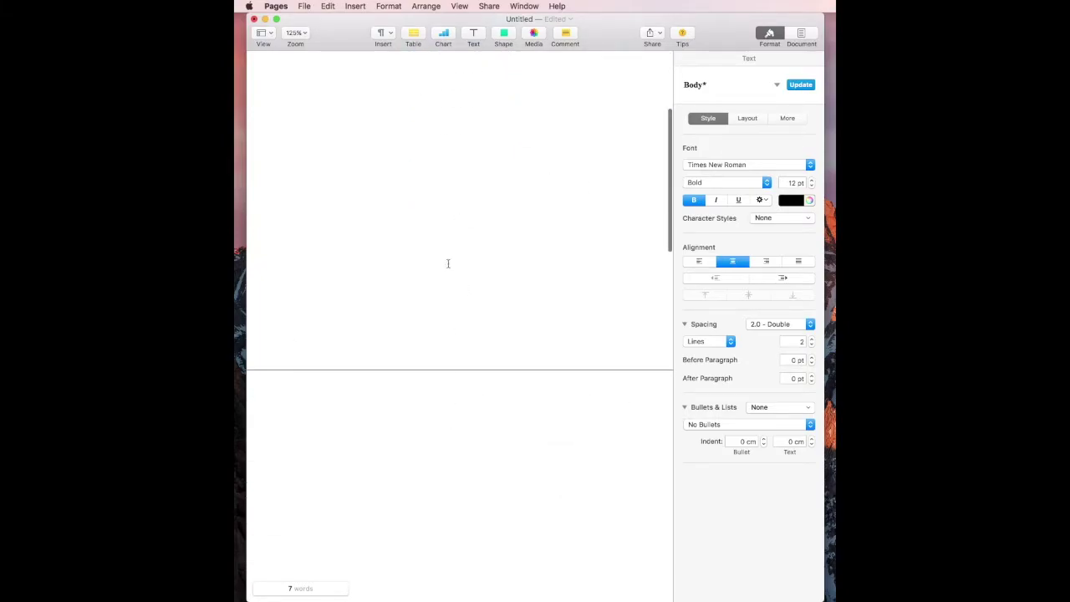
Step: Insert page number 1 in the right header field and set it to Times New Roman
scroll(447, 264, up, 10)
mouse_move(296, 77)
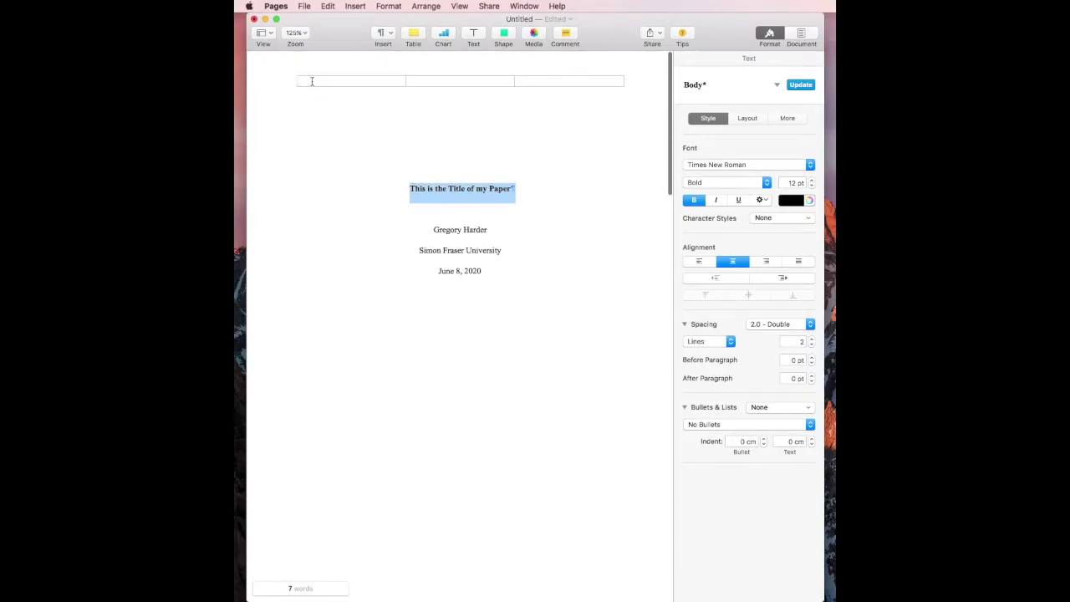
click(311, 81)
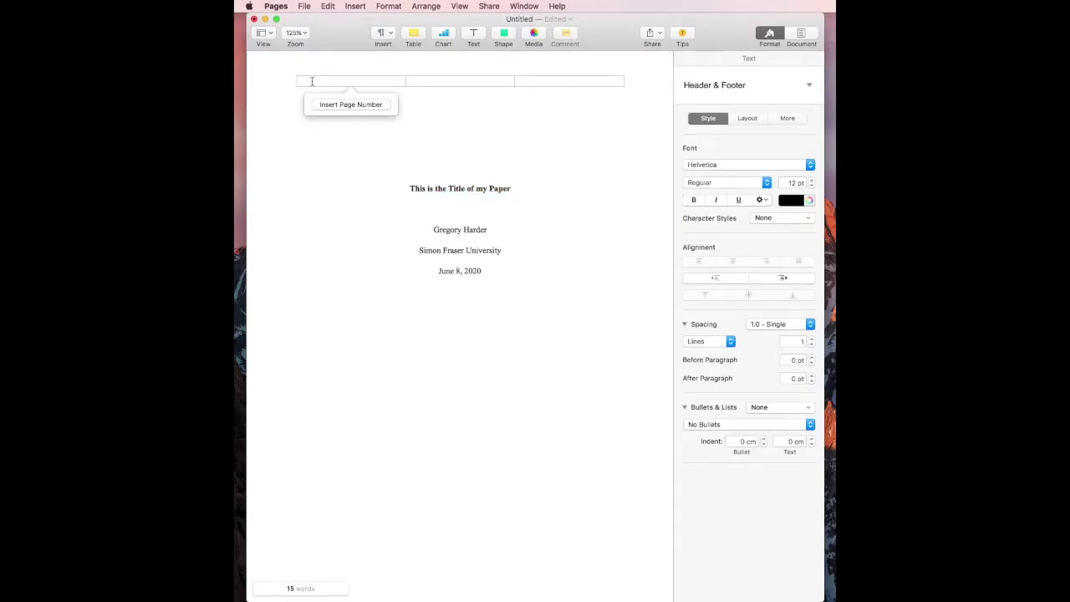
click(621, 81)
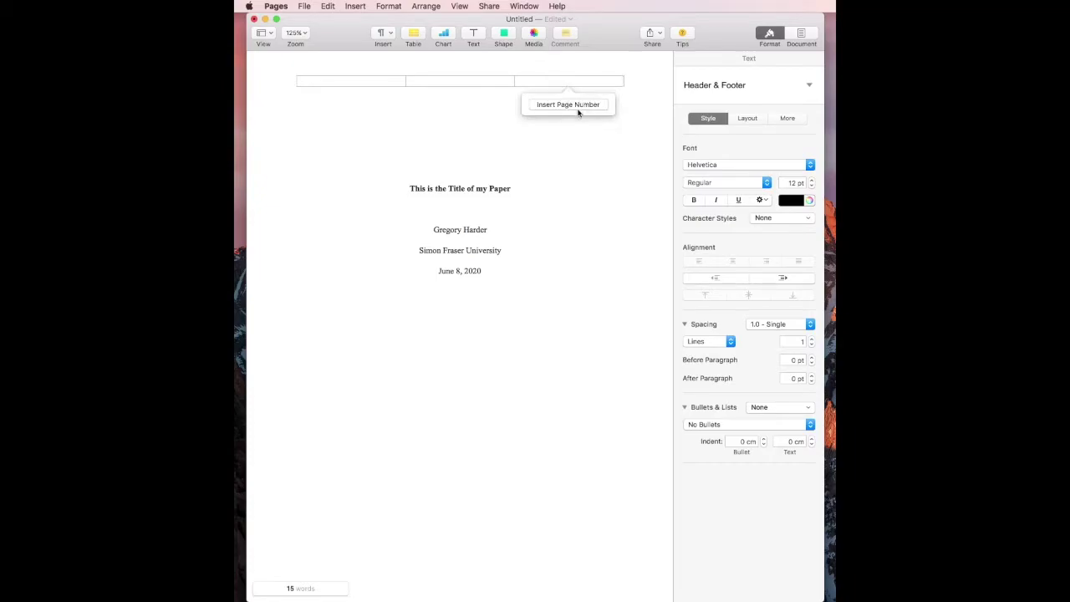
click(578, 118)
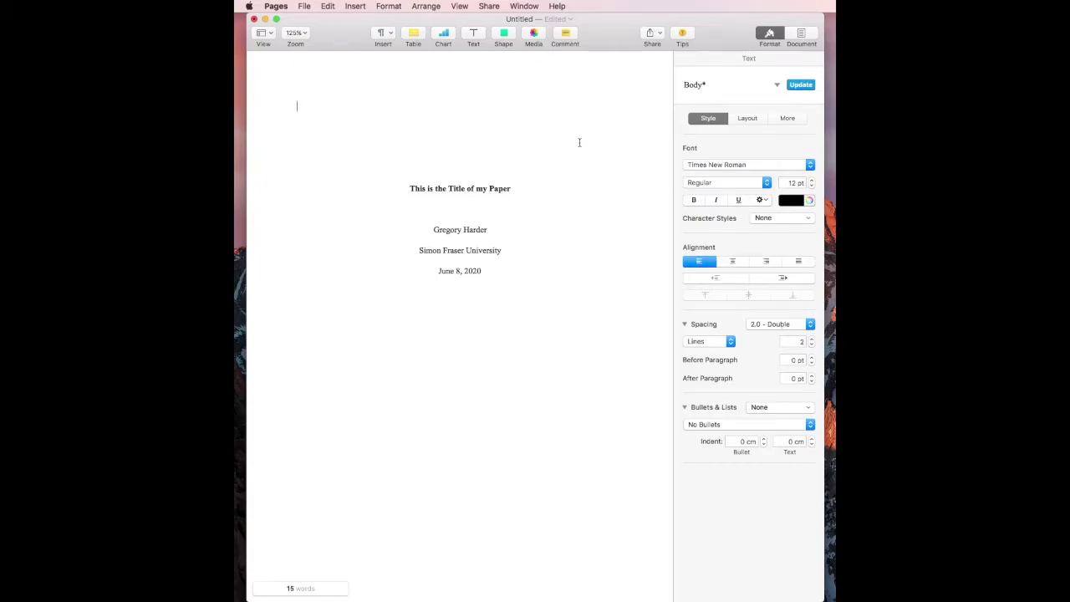
click(578, 142)
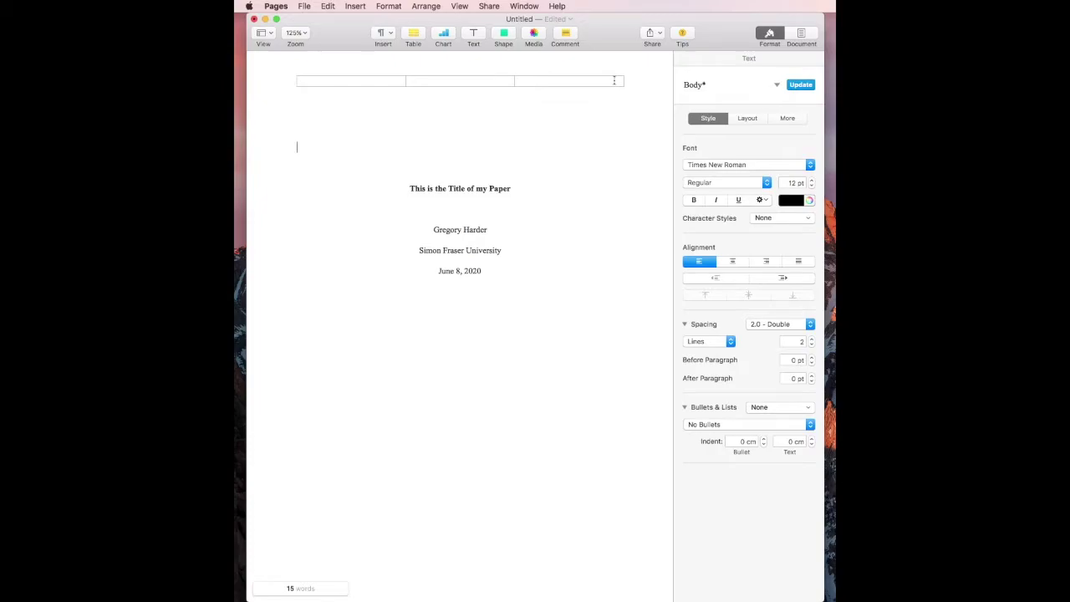
click(614, 80)
click(590, 103)
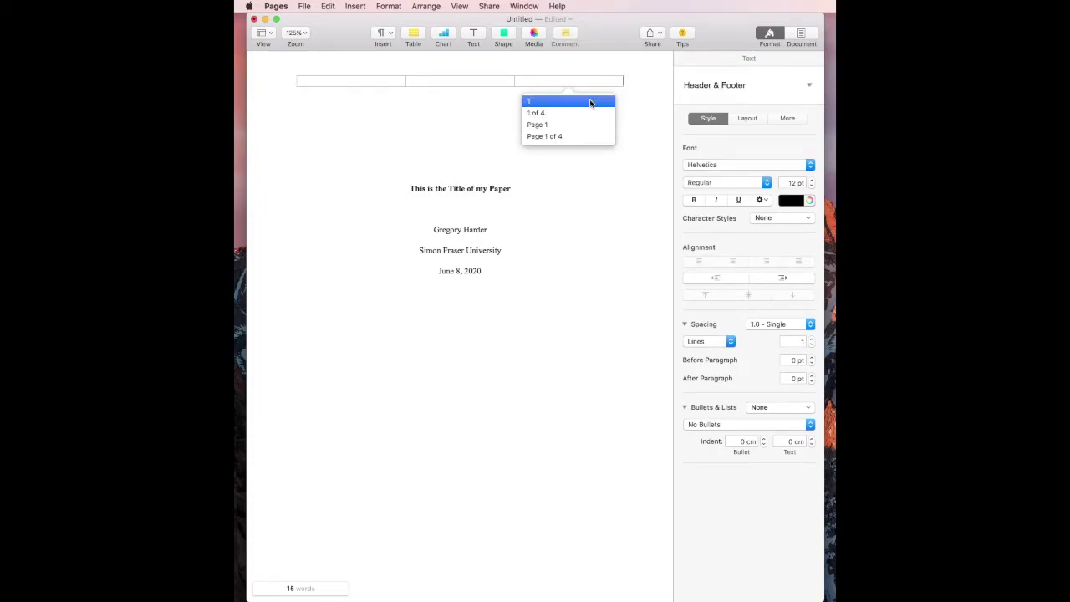
click(589, 101)
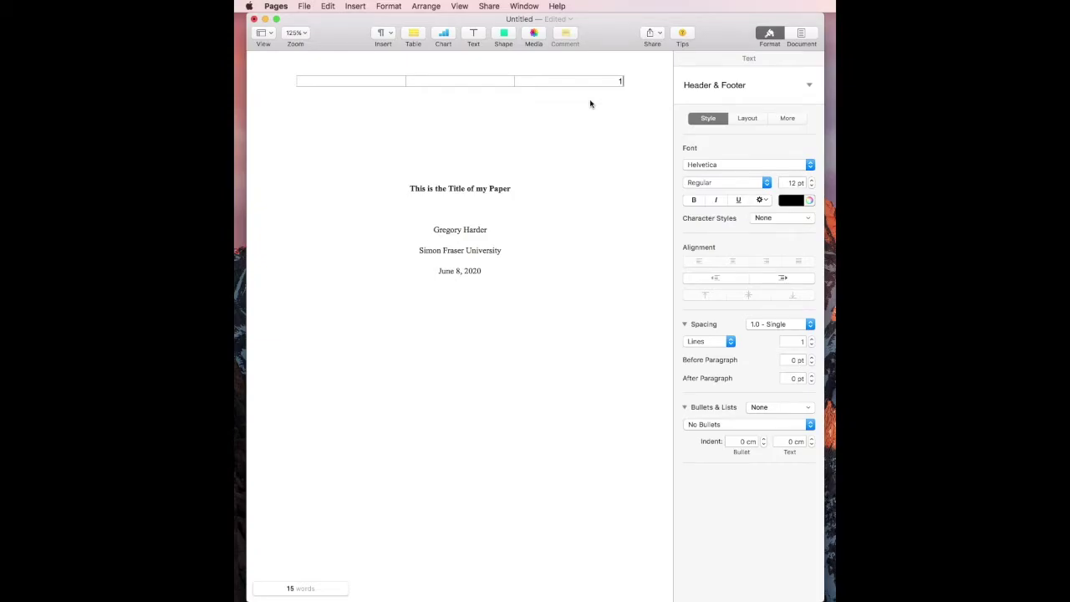
key(shift+Left)
click(742, 163)
click(747, 125)
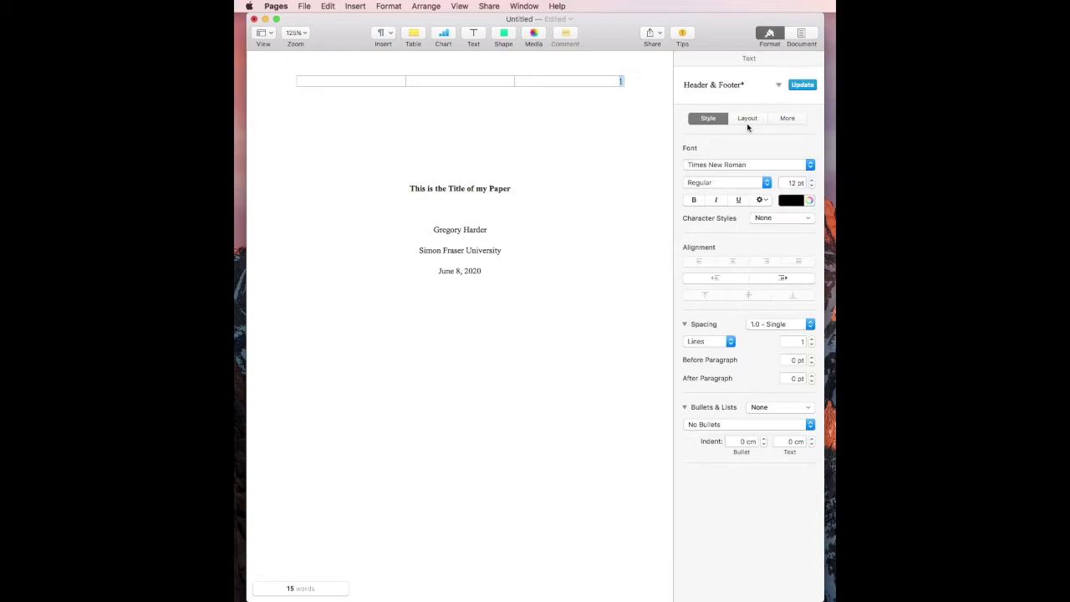
Step: Type the running head 'THIS IS THE TITLE OF MY PAPER' in the left header, in Times New Roman
click(329, 81)
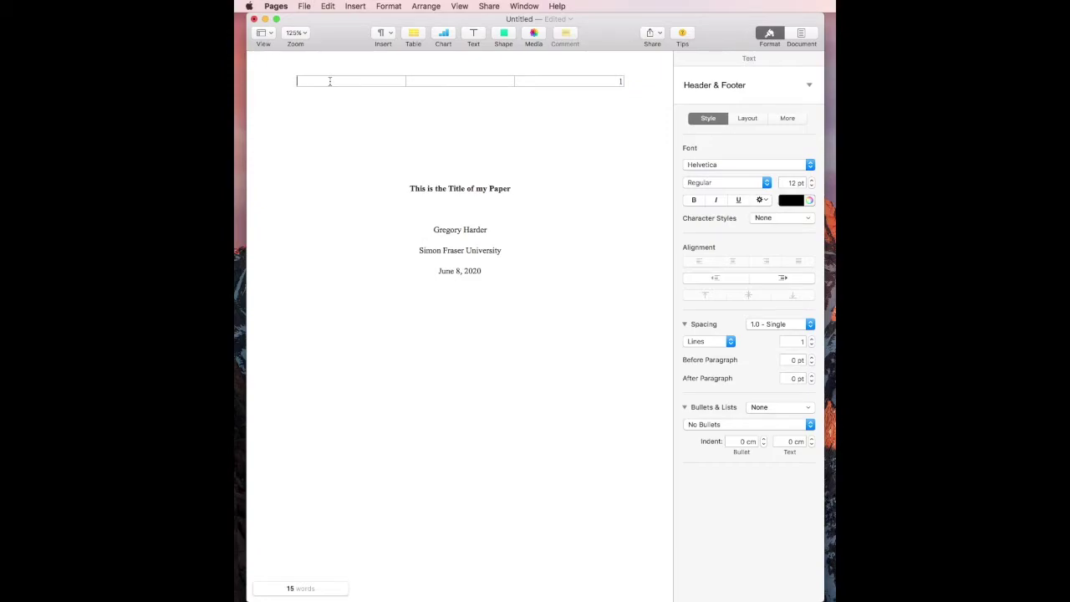
text(THIS IS THE TITLE OF)
text(MY PAPER)
key(super+a)
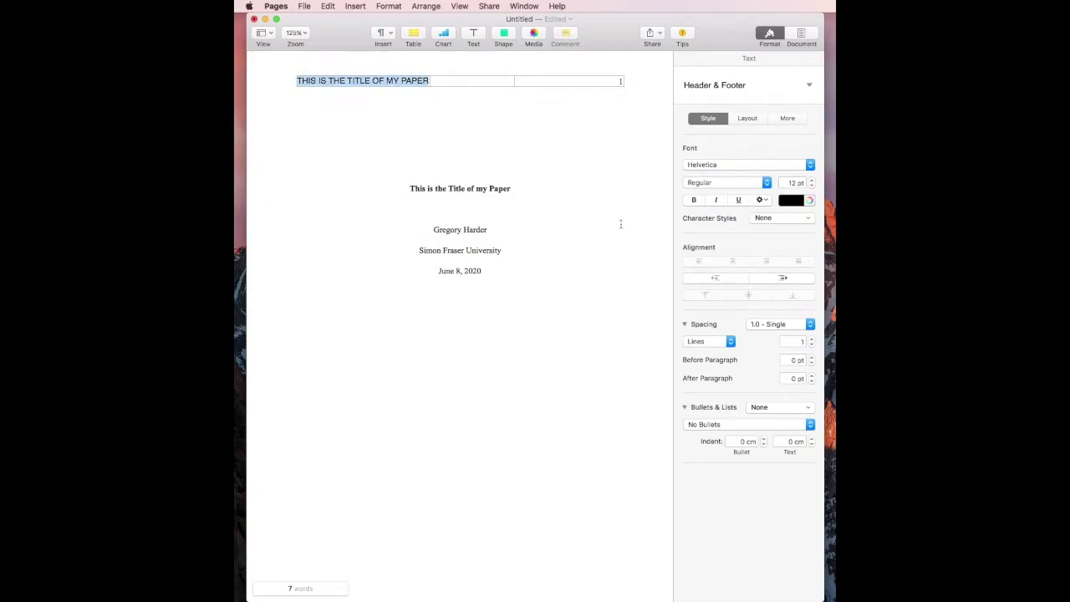
click(727, 165)
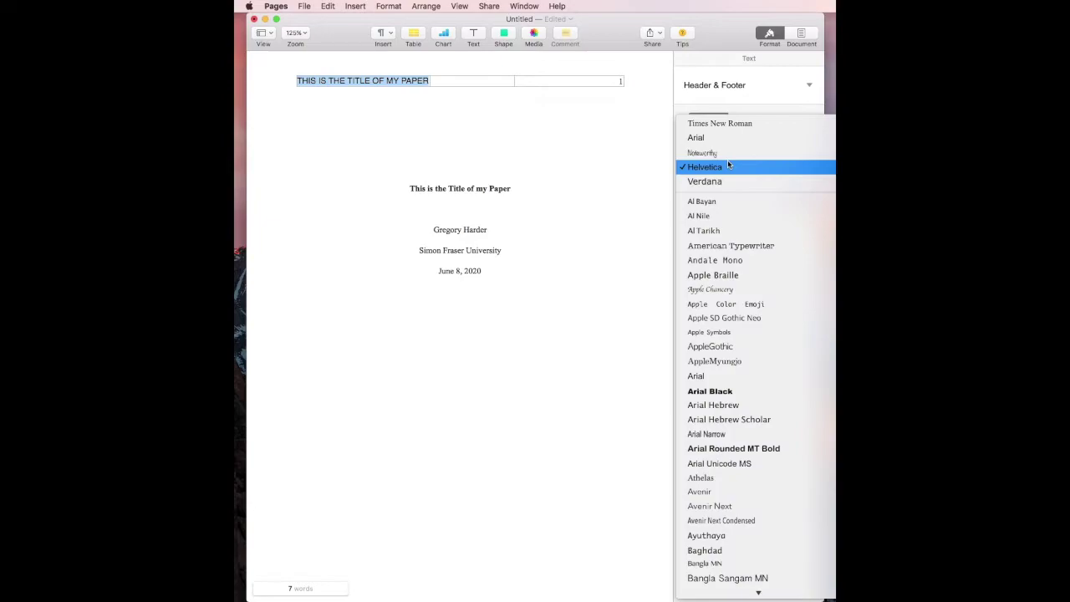
click(729, 125)
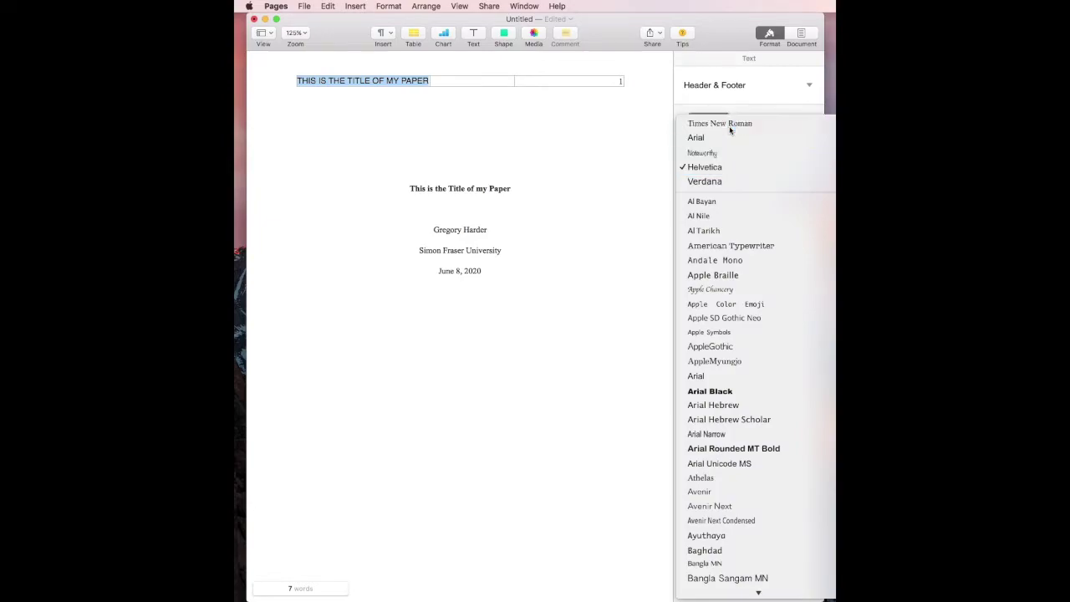
click(537, 154)
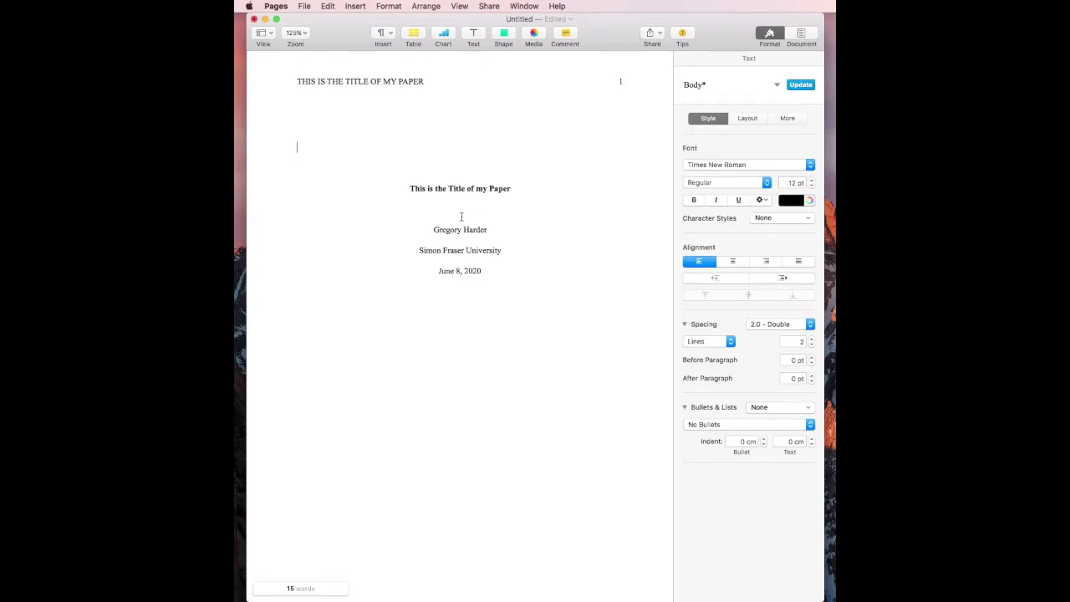
Step: Type the heading 'Abstract' on page 2, correct its spelling, and make it bold
scroll(461, 217, down, 1)
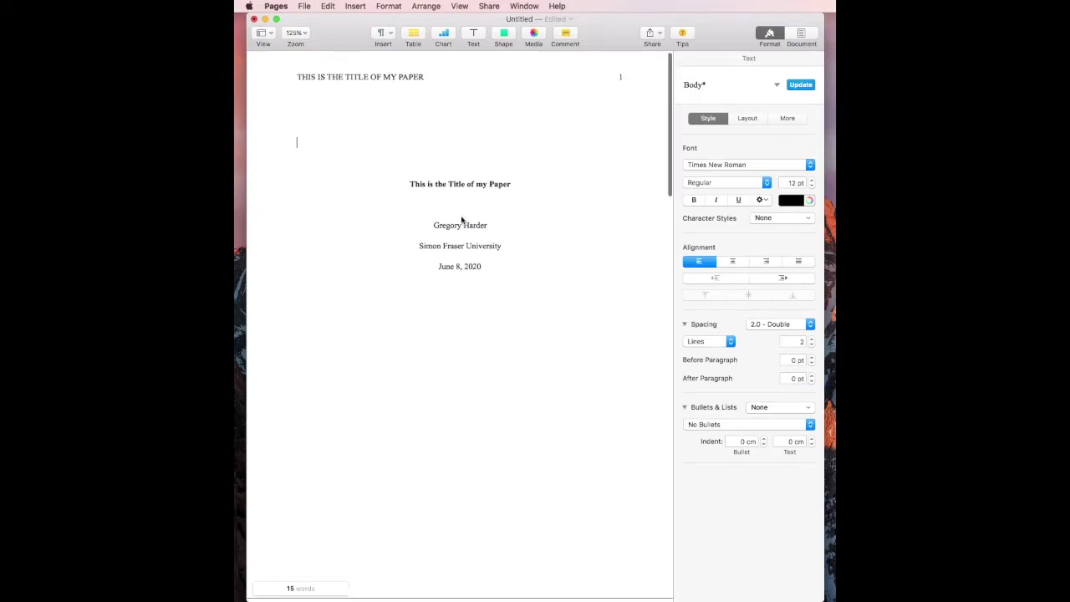
scroll(461, 219, up, 1)
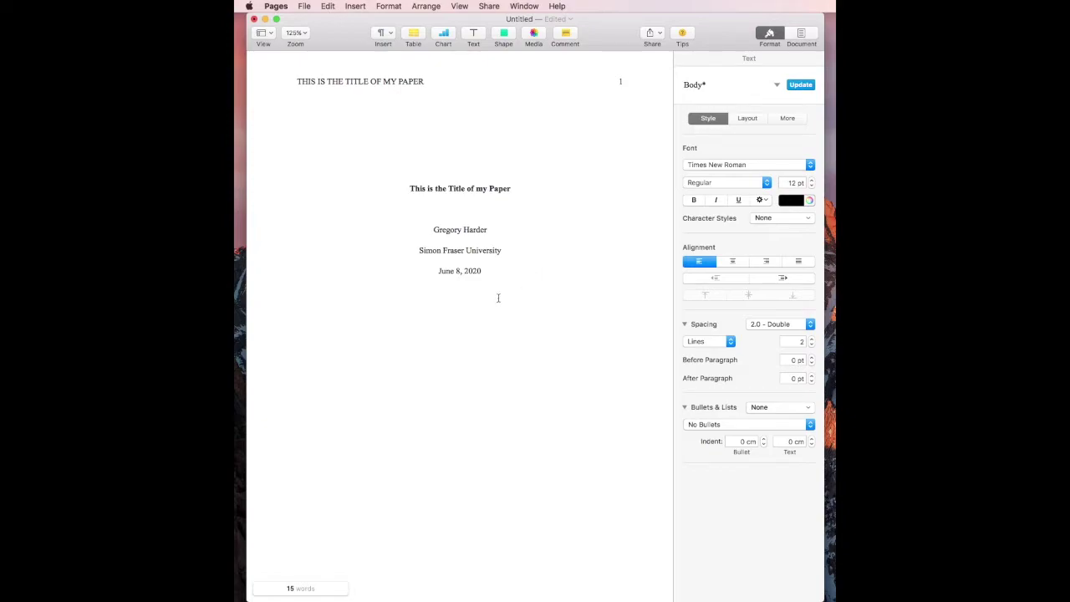
scroll(498, 299, down, 5)
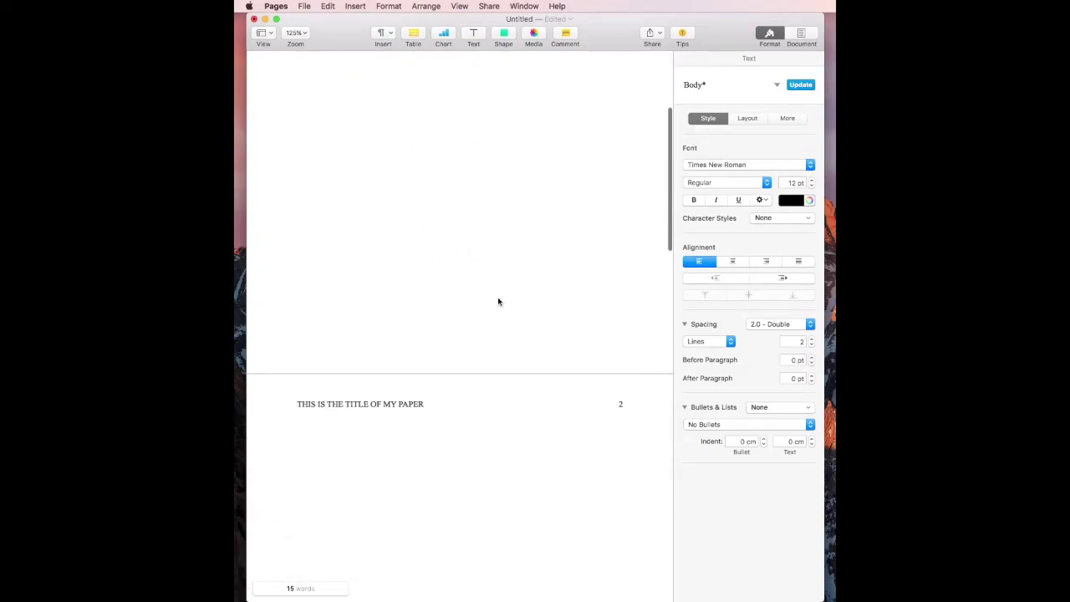
scroll(499, 301, down, 2)
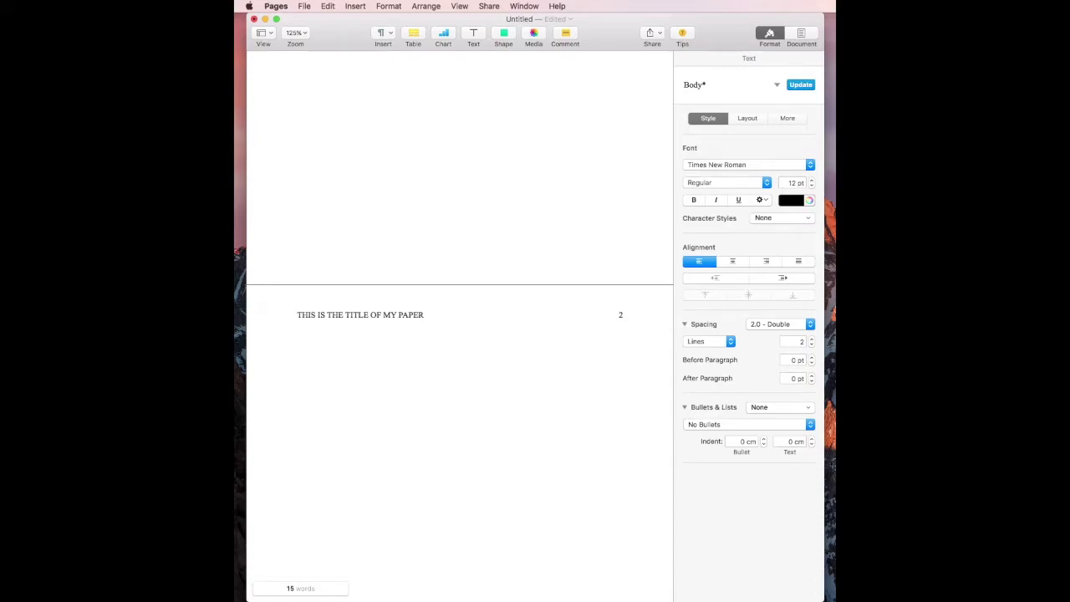
text(ABSTRACT)
key(super+shift+Left)
text(Abstrrct)
right_click(315, 341)
click(341, 345)
double_click(306, 342)
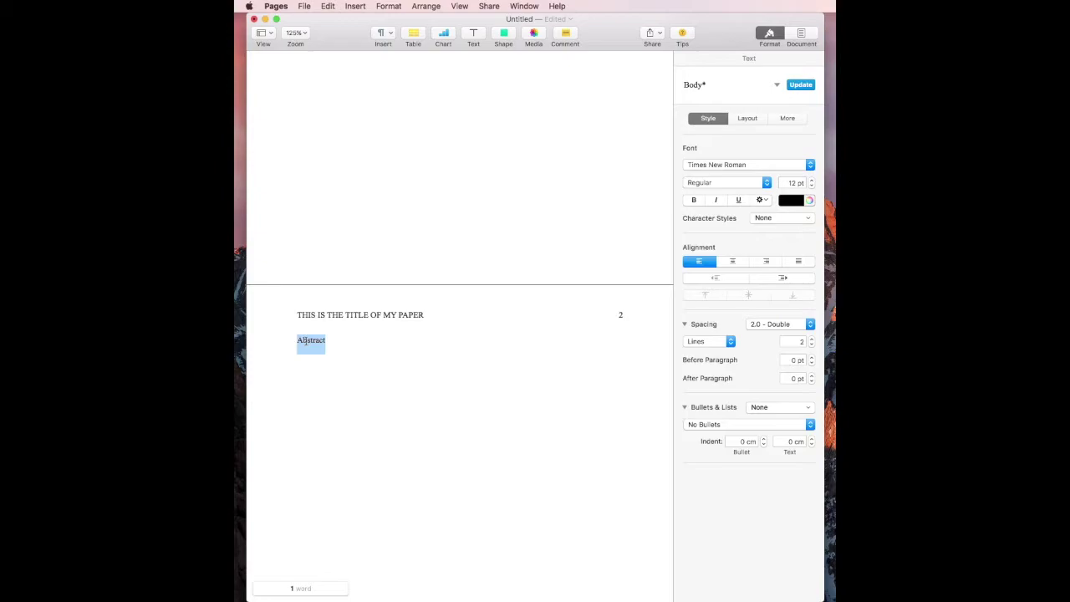
key(super+b)
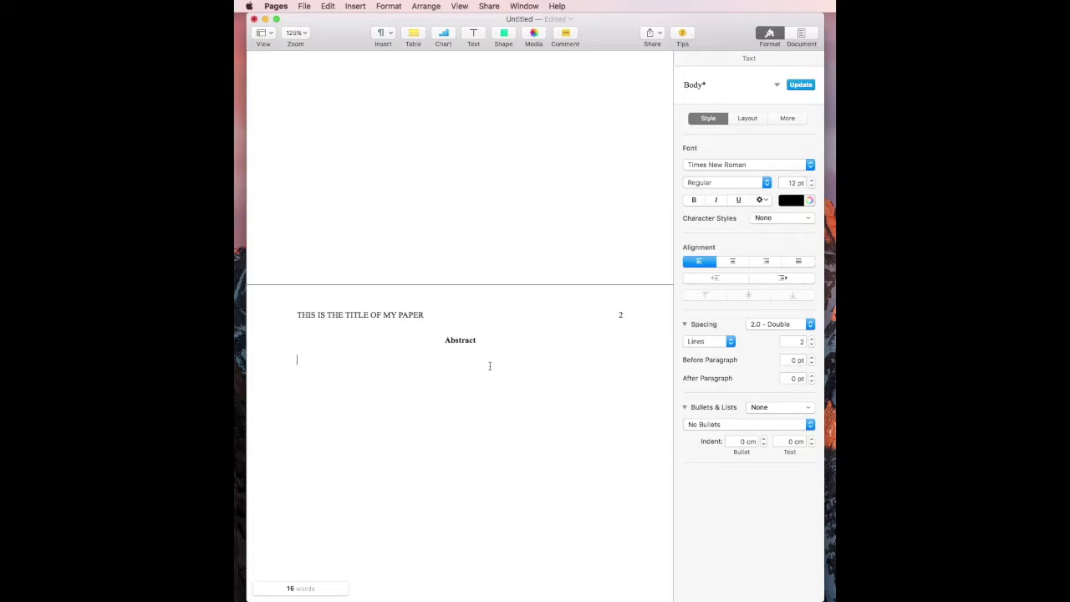
Step: Type the unindented abstract line 'This is my abstract. There is no indent.'
text(This is my abstract.  There is no indent)
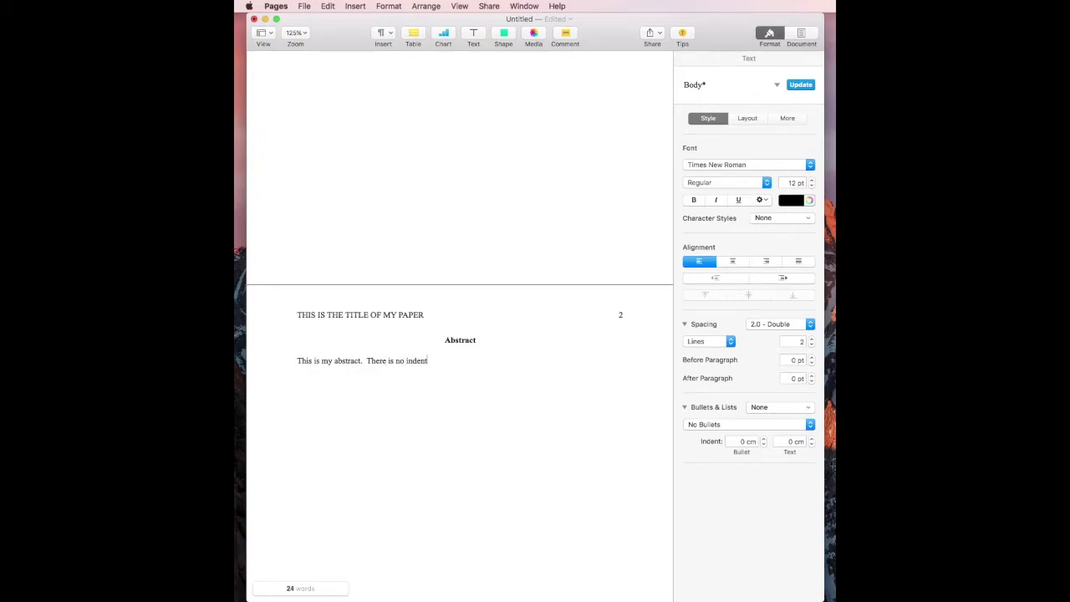
text(.)
Step: Add an italic 'Keywords:' label followed by plain 'Term paper, econmics. APA'
text(Keywords)
text(:)
key(shift+Left)
key(shift+Left)
key(shift+Left)
key(shift+Left)
key(shift+Left)
key(shift+Left)
key(shift+Left)
key(shift+Left)
key(shift+Left)
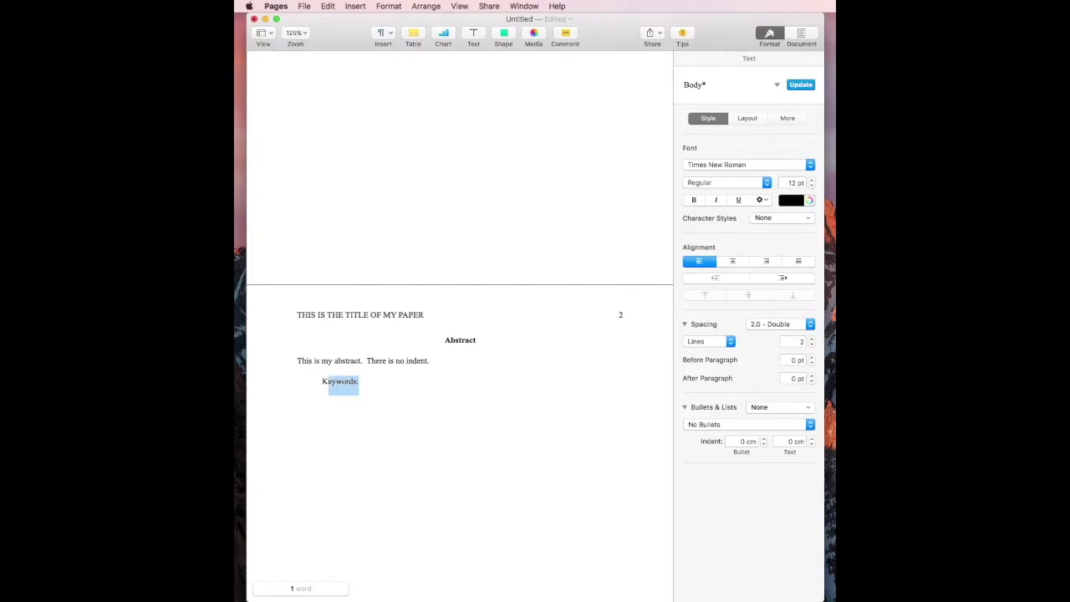
key(super+i)
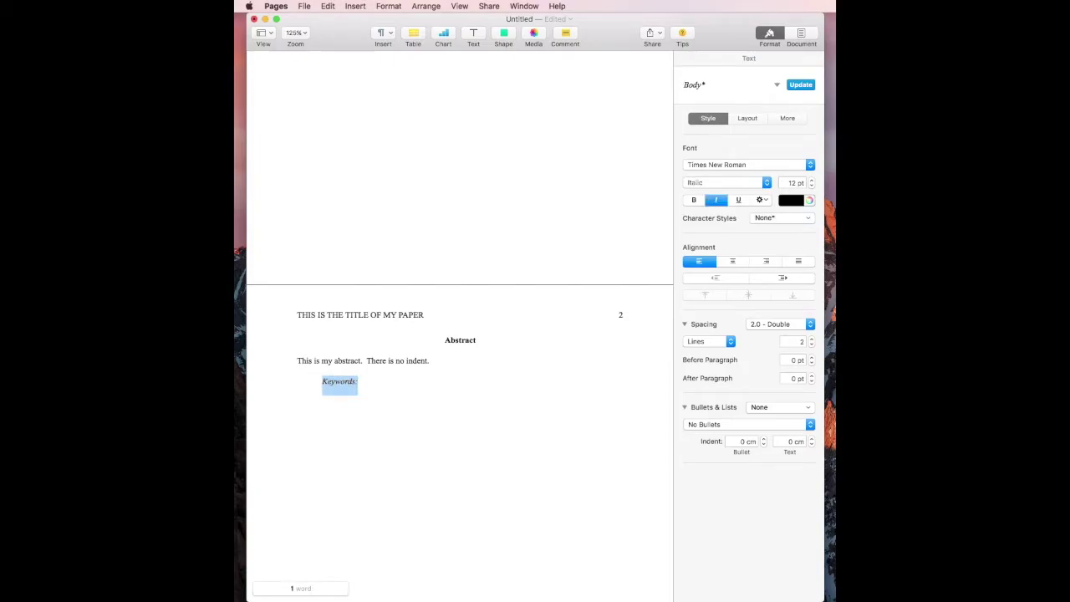
key(Right)
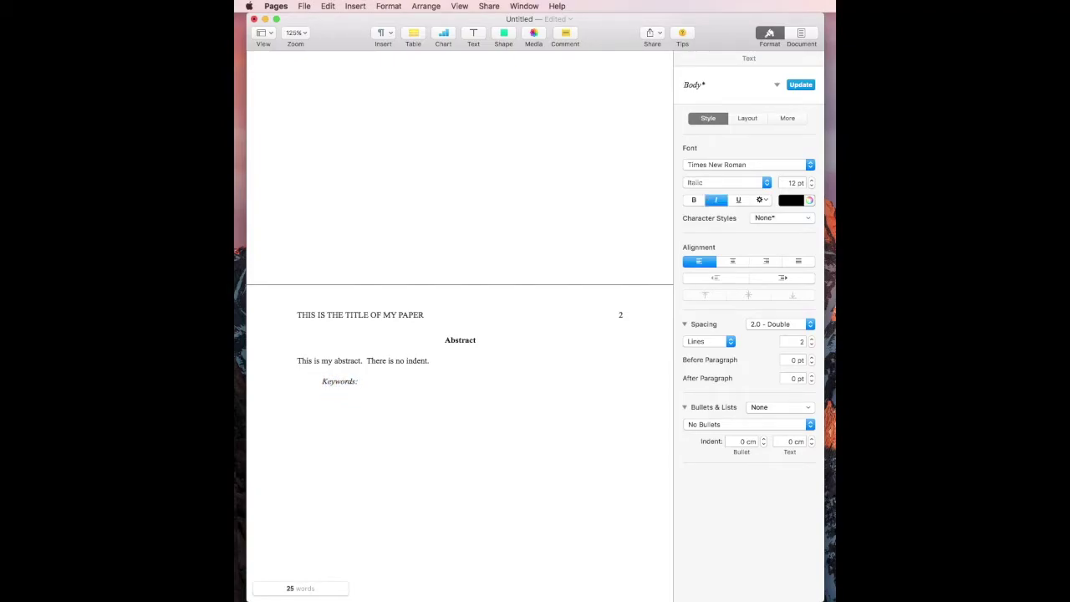
key(super+i)
text(Term pap)
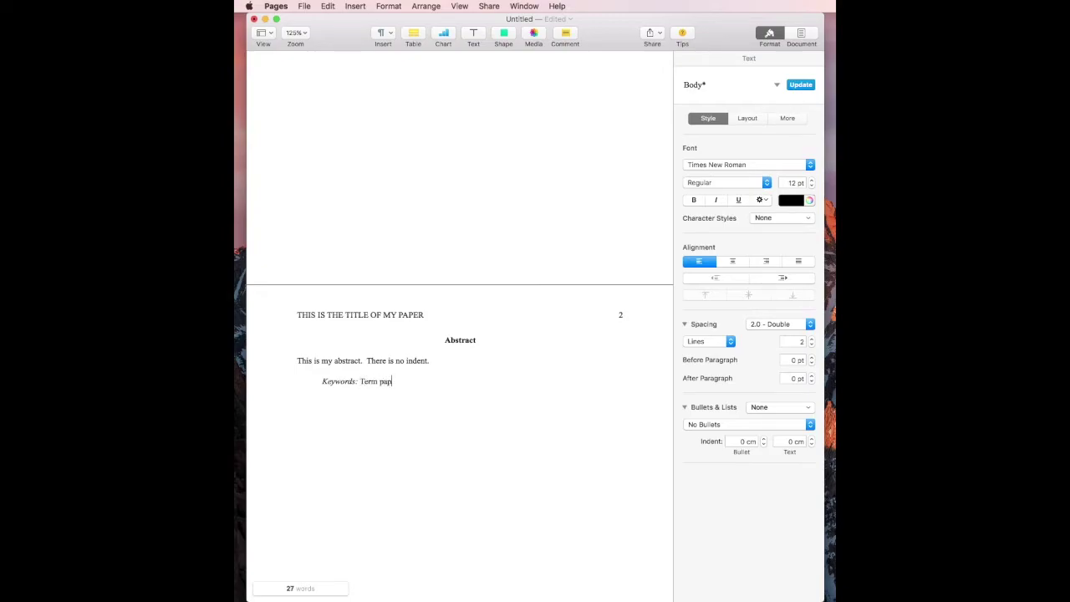
text(er, econmi)
text(cs)
text(.)
text( APA)
scroll(433, 404, down, 5)
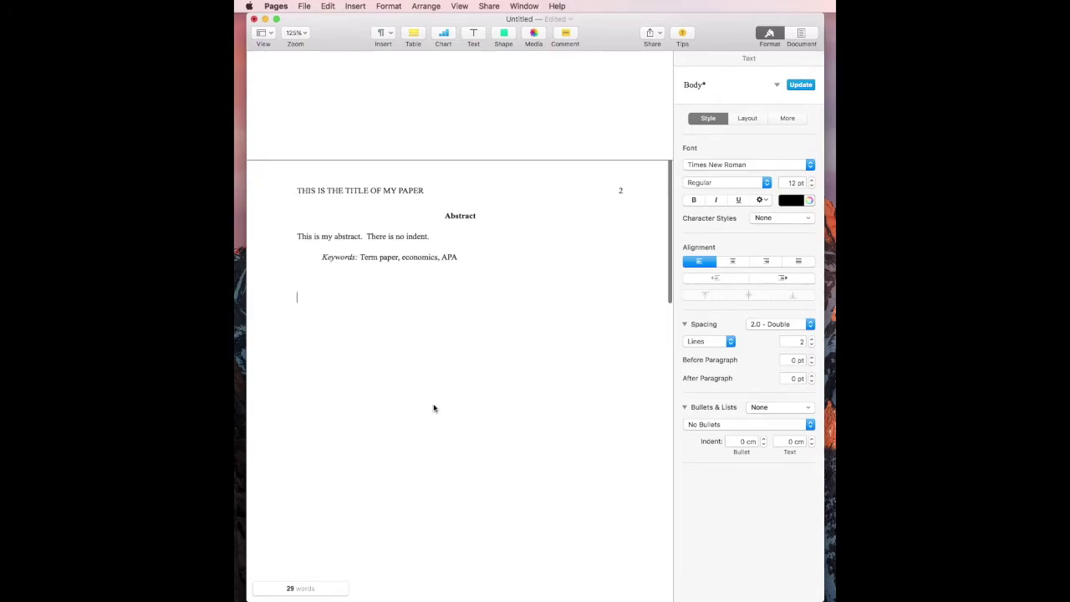
Step: Copy the bold paper title from page 1 onto page 3 and left-align the line below
scroll(432, 407, up, 15)
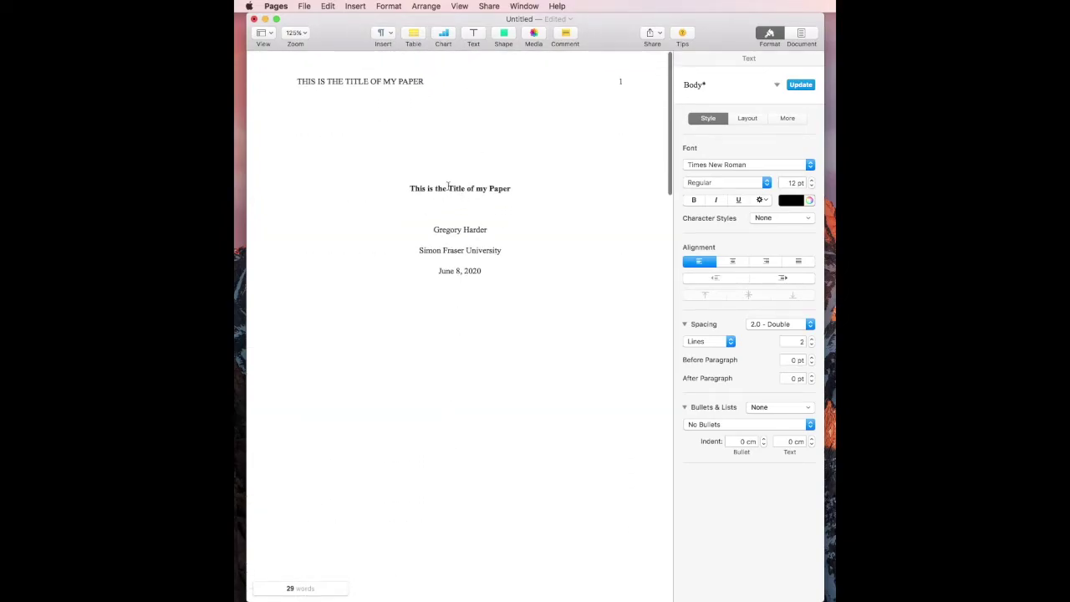
triple_click(447, 188)
key(super+c)
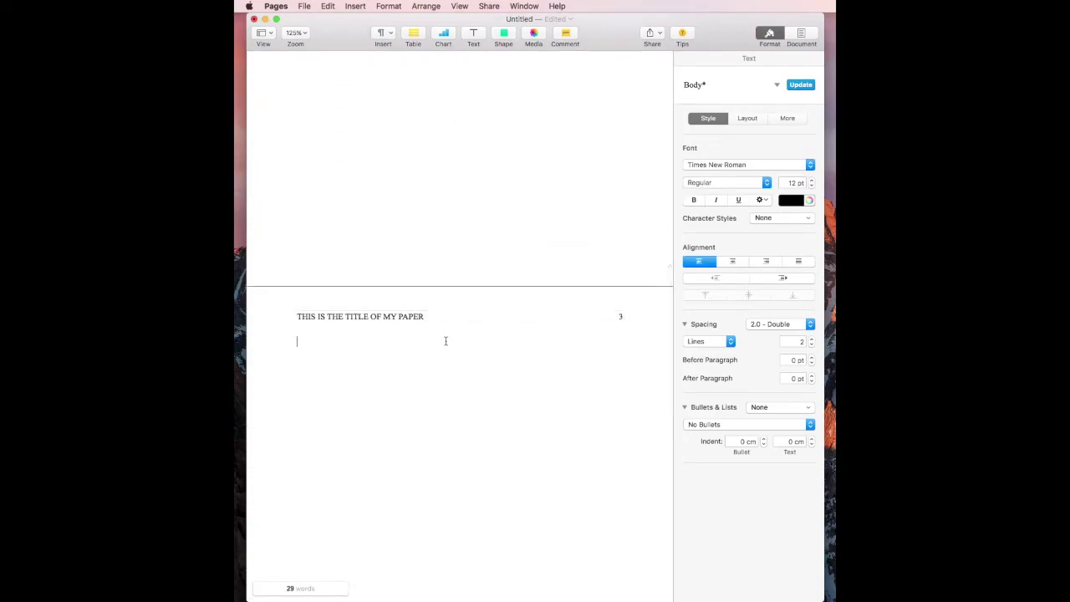
key(super+v)
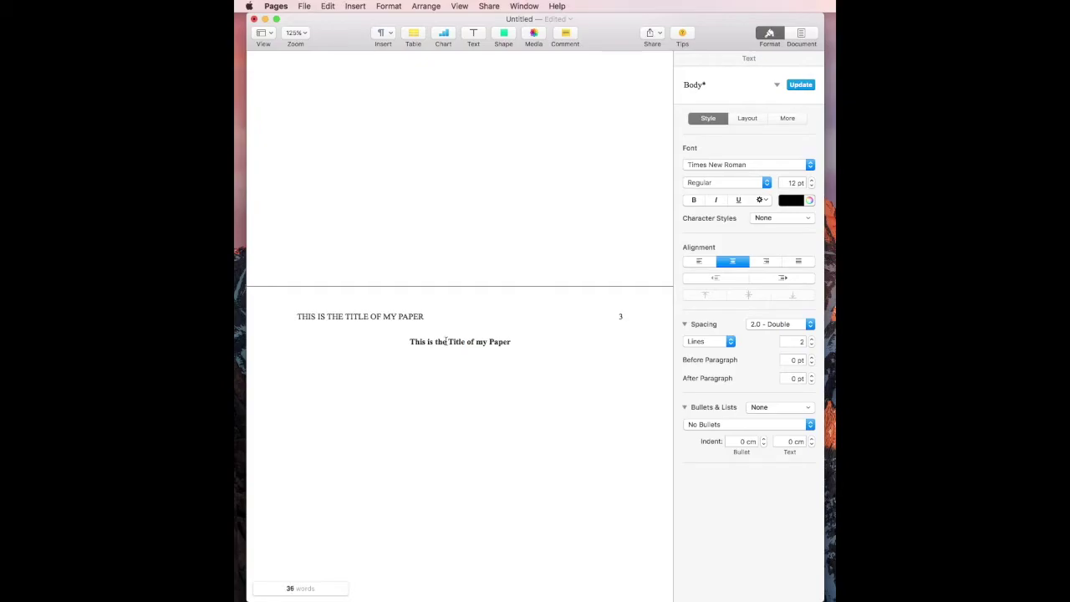
click(702, 261)
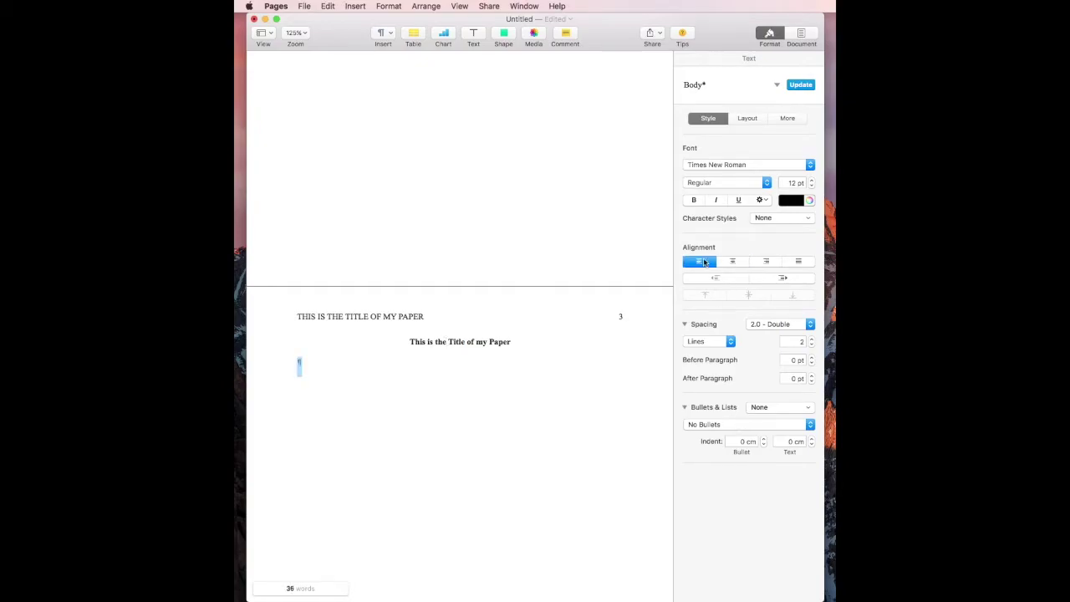
Step: Type the indented introduction paragraph and a second paragraph, then insert a page break
click(511, 363)
text(This is the introduction to my paper.  I)
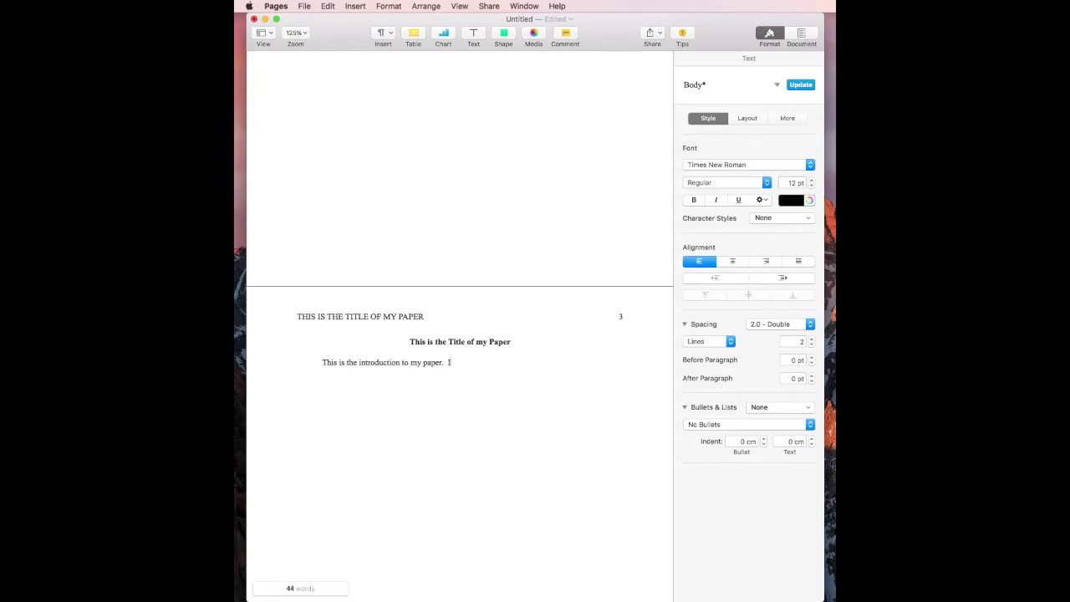
text(t is indented 1.27)
text(cm.  It will let the reader k)
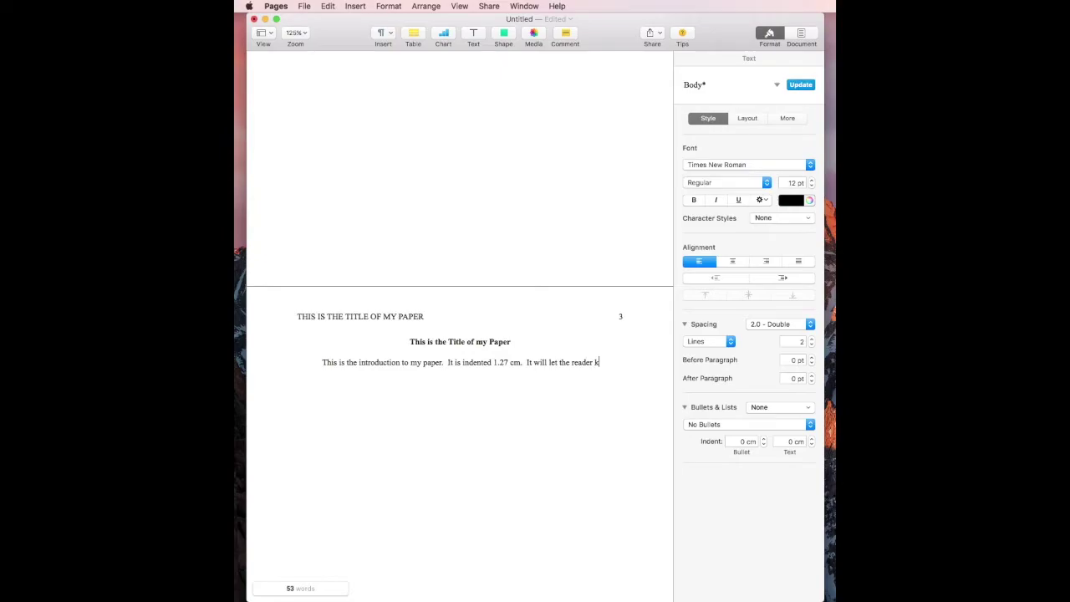
text(now what I am about )
text(to discuss)
text(This i)
text(s my )
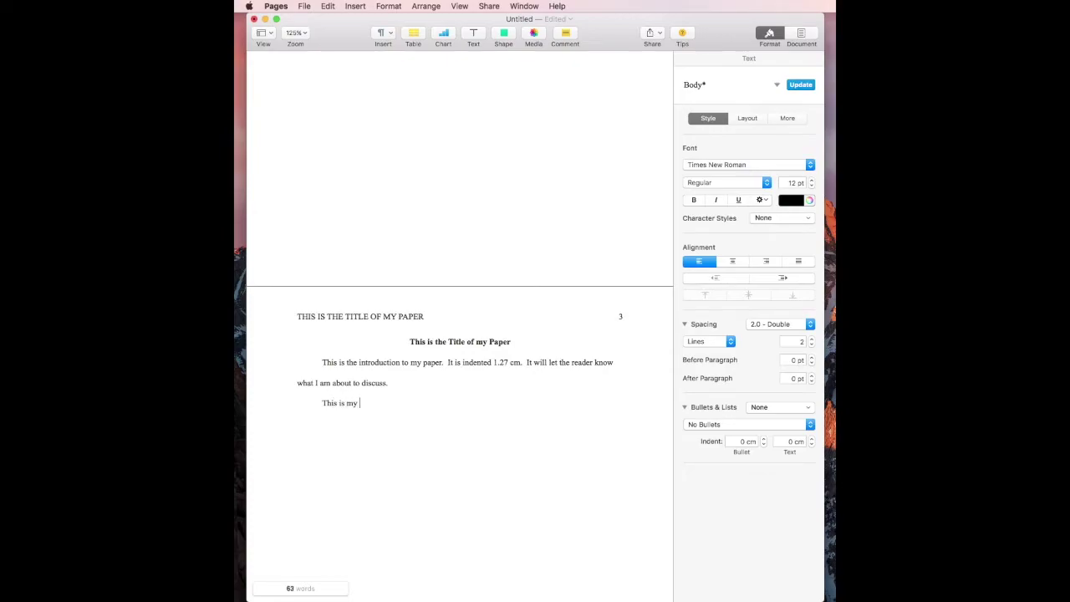
text(second parag)
text(rpah)
text(.)
key(super+Return)
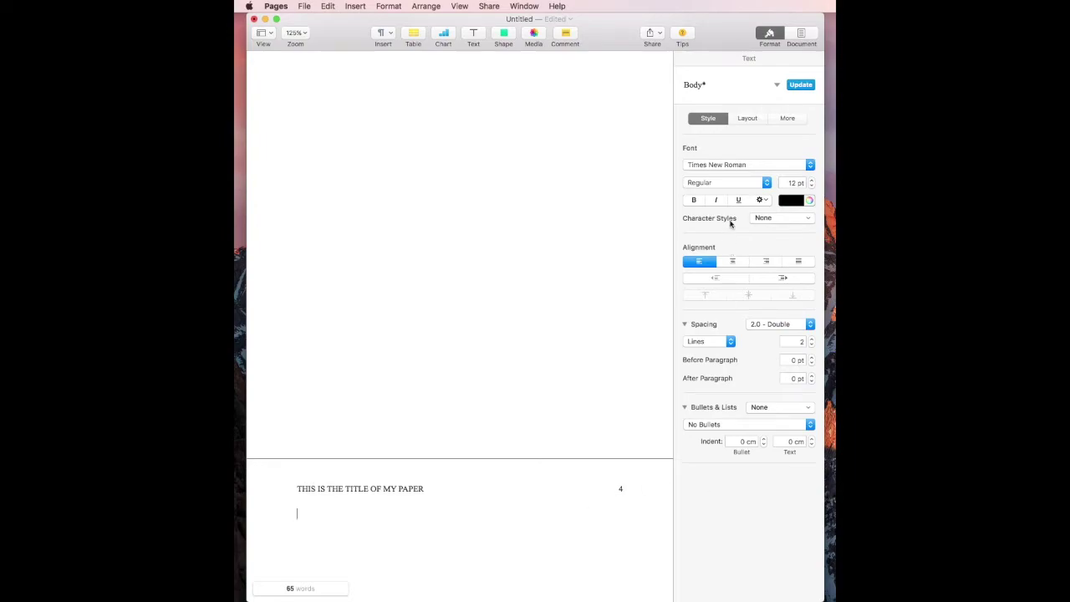
Step: Set the paragraph left indent to 1.27 cm
click(743, 118)
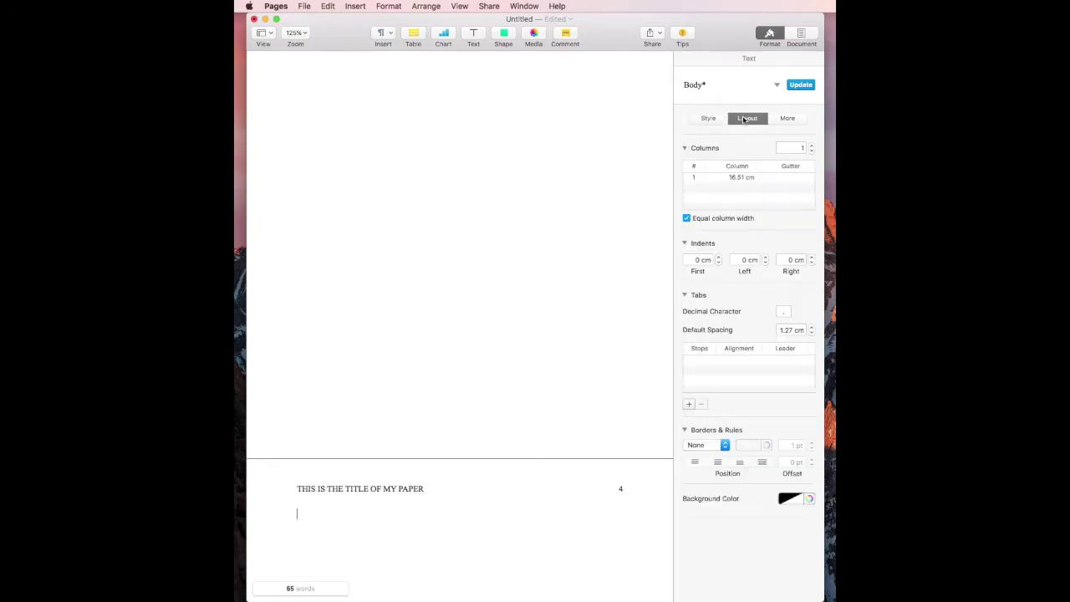
click(743, 260)
text(1.27)
Step: Type a bold, centred, correctly spelled 'References' heading at the top of page 4
click(452, 509)
text(References)
key(shift+alt+Left)
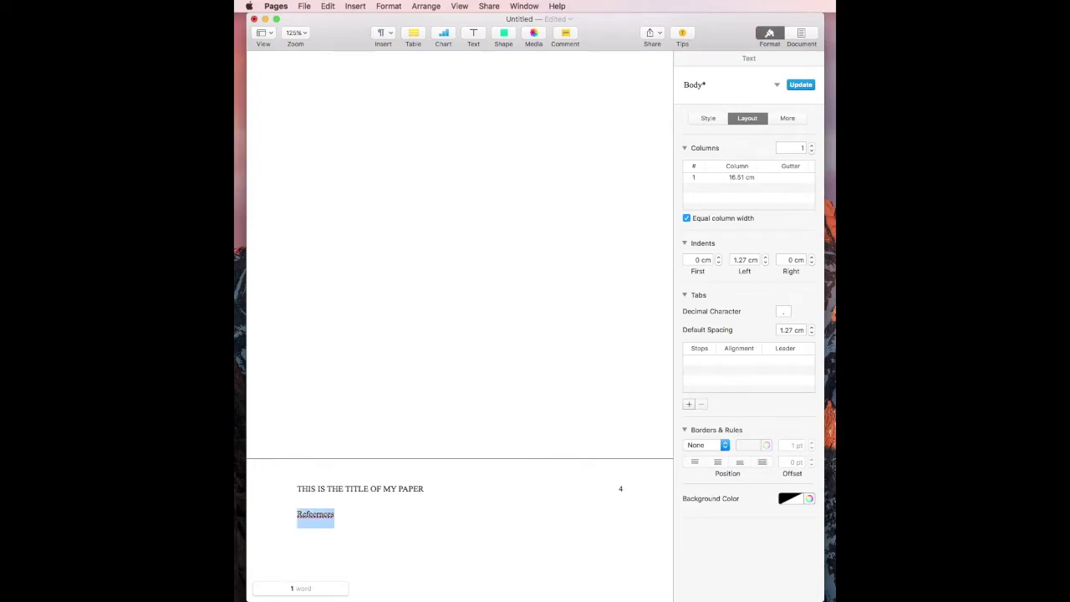
key(super+b)
click(707, 120)
click(732, 261)
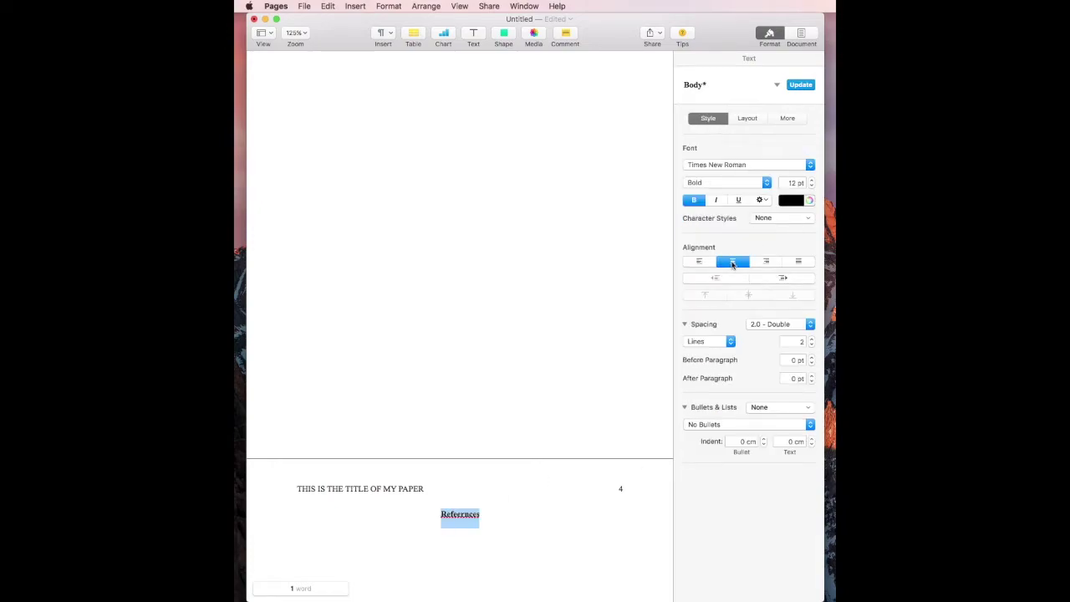
right_click(460, 512)
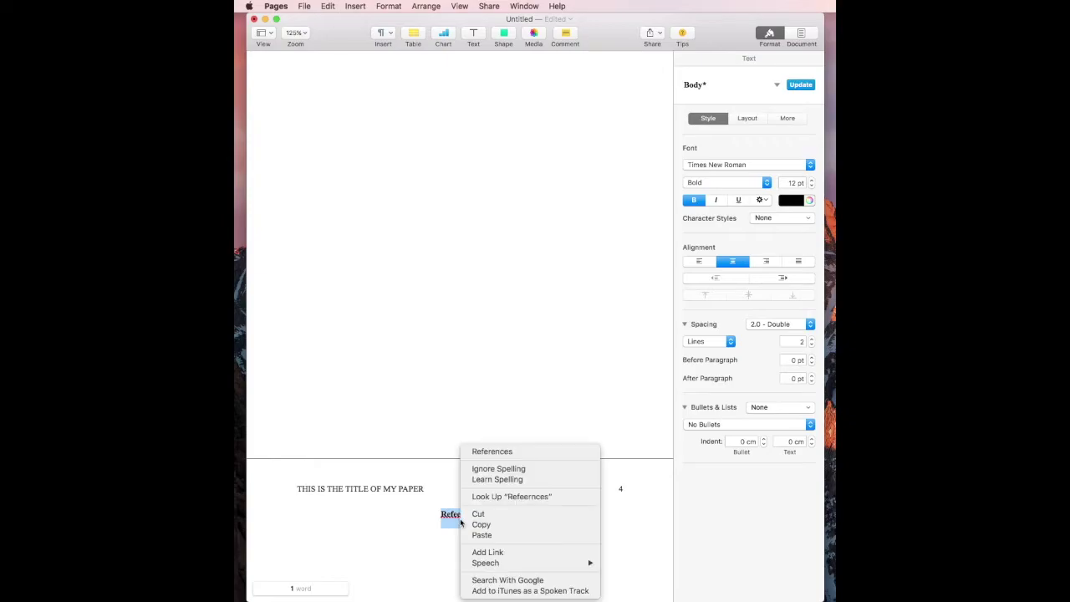
click(513, 451)
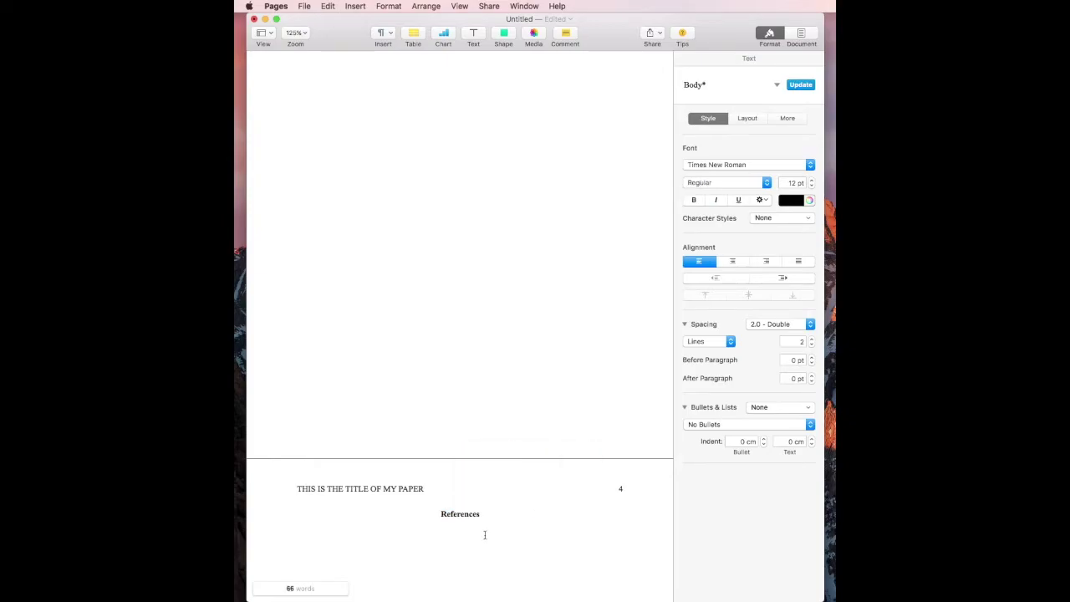
click(508, 524)
Step: Type the author, (2017), 'This is the title of the minor work', then italic 'This is the Name of the Major Work, 33'
text(McCool, R. T. (2017). This is the title )
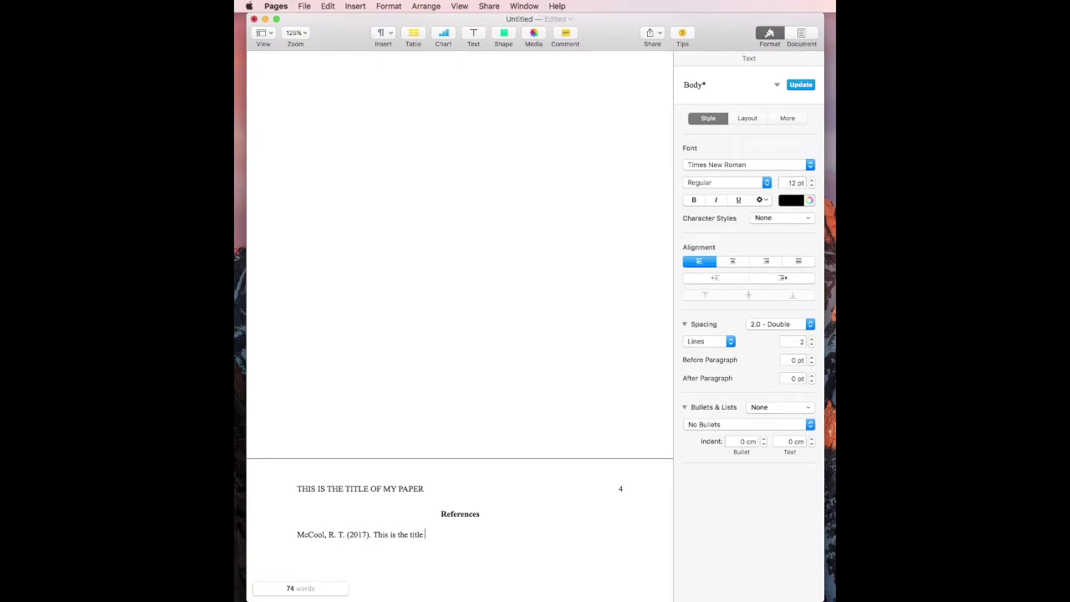
text(of the minor work.)
key(super+i)
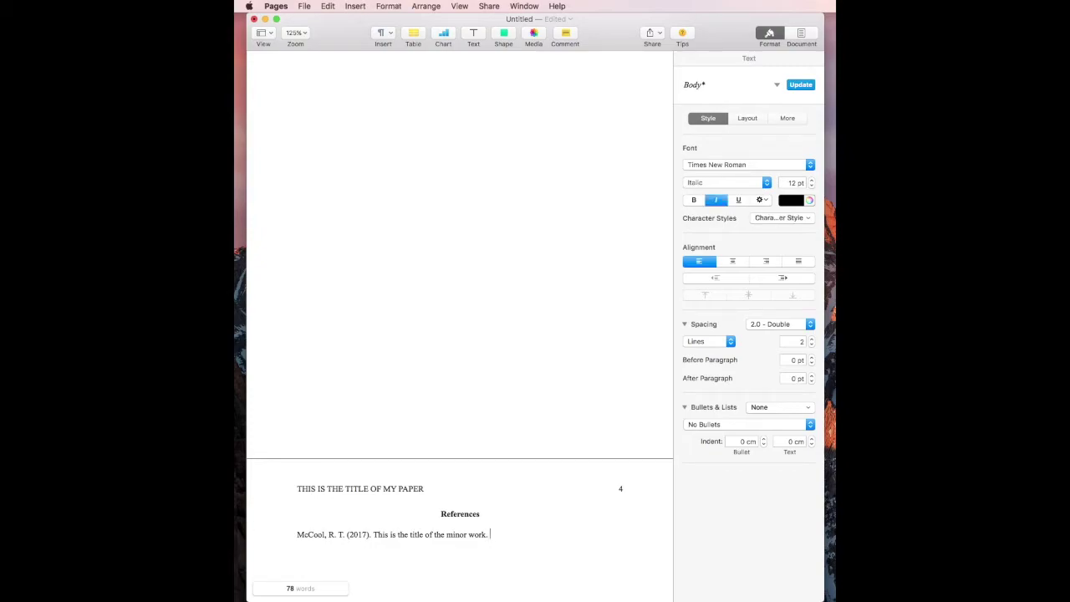
text(. This si)
key(BackSpace)
key(BackSpace)
text(is the name)
key(BackSpace)
key(BackSpace)
key(BackSpace)
key(BackSpace)
text(Name of the Major )
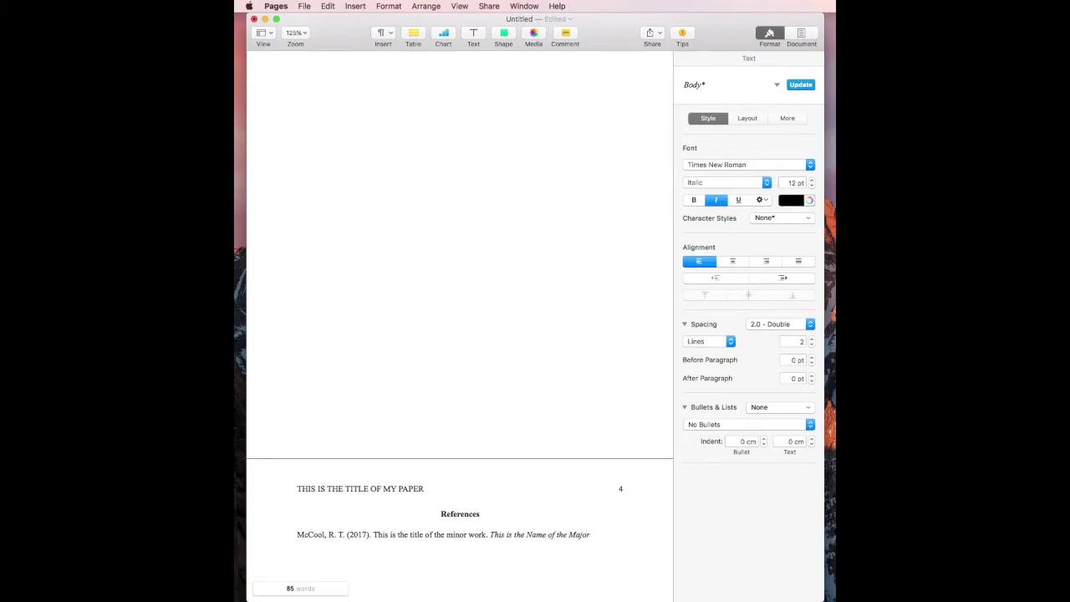
text(Work, 33)
key(super+i)
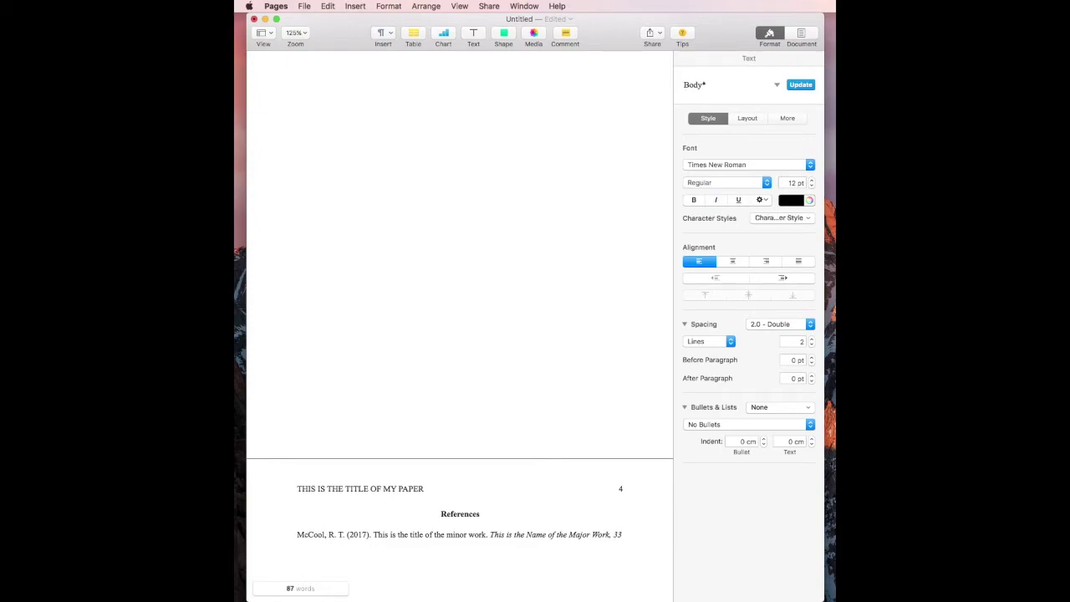
text((4), 336-396. https)
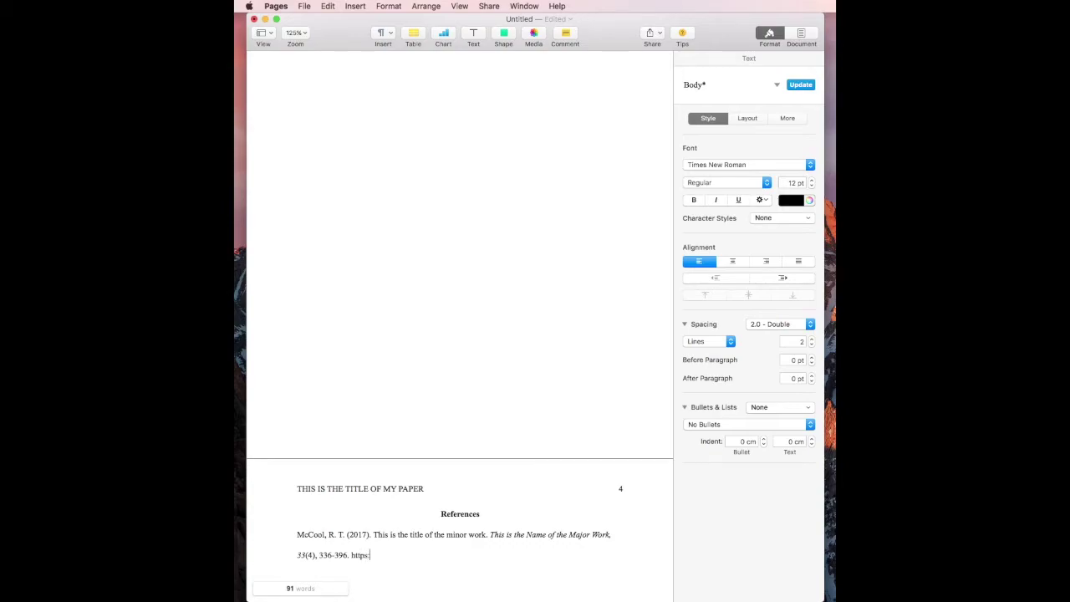
text(://doi.445566.267)
key(Return)
click(288, 517)
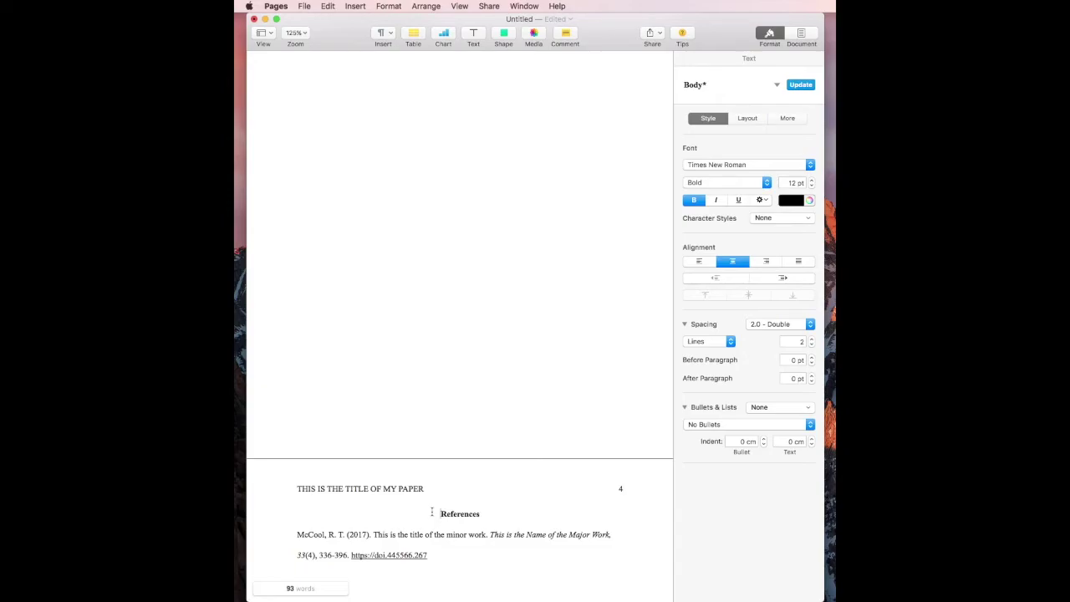
Step: Set a 1.27 cm left indent on the References entry to form a hanging indent, then select all text
key(super+shift+Down)
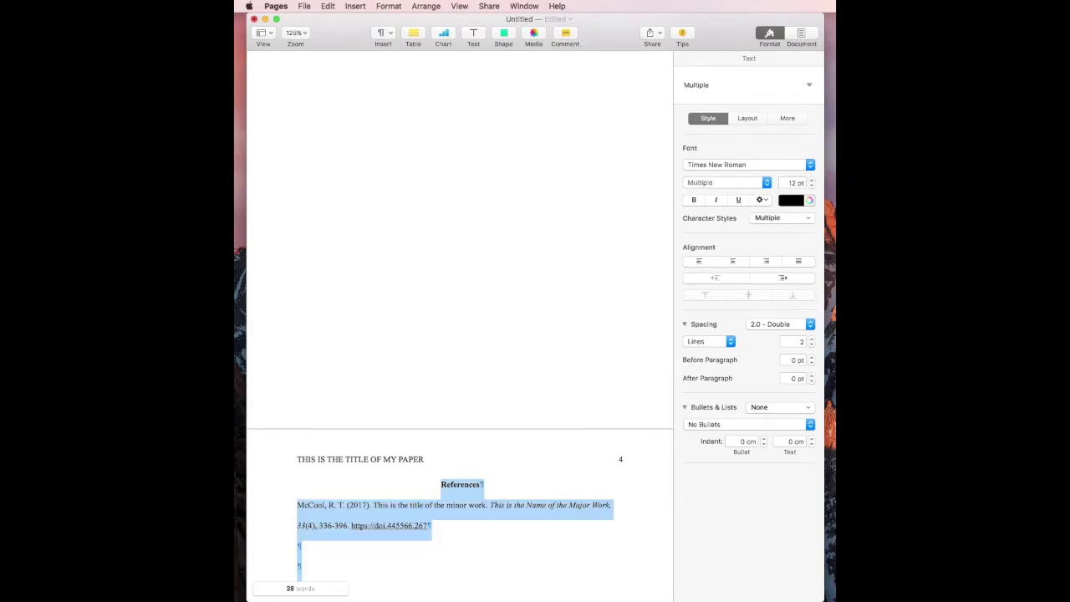
click(748, 119)
click(734, 259)
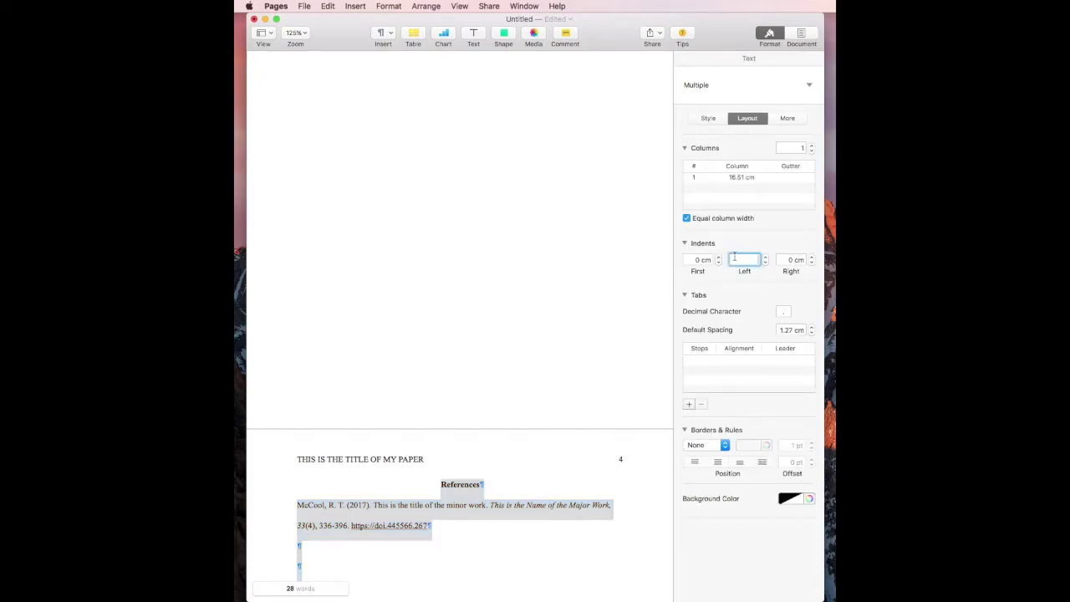
text(1.27)
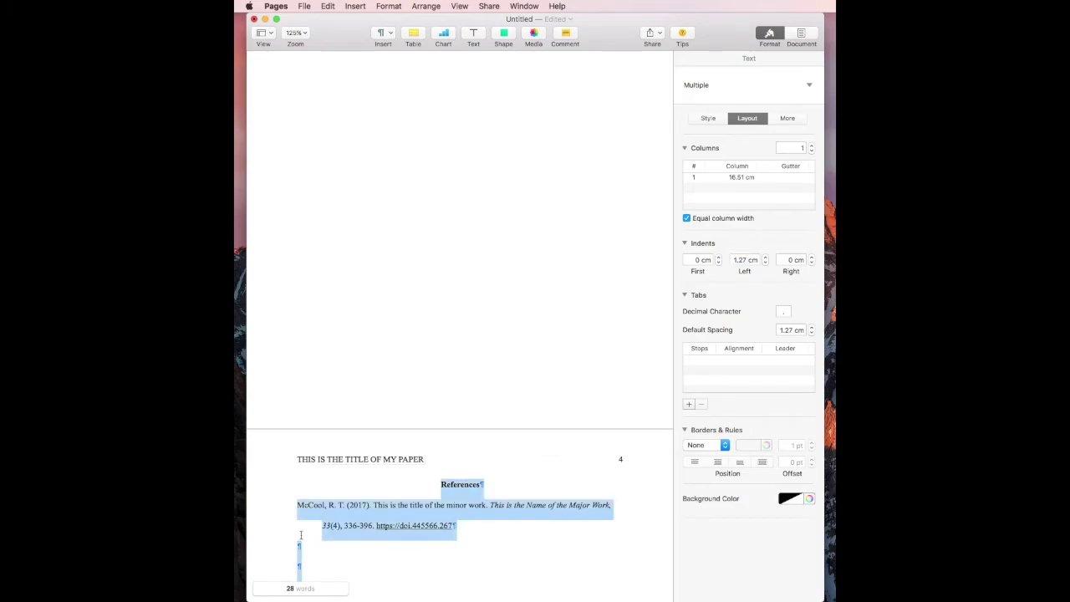
click(301, 535)
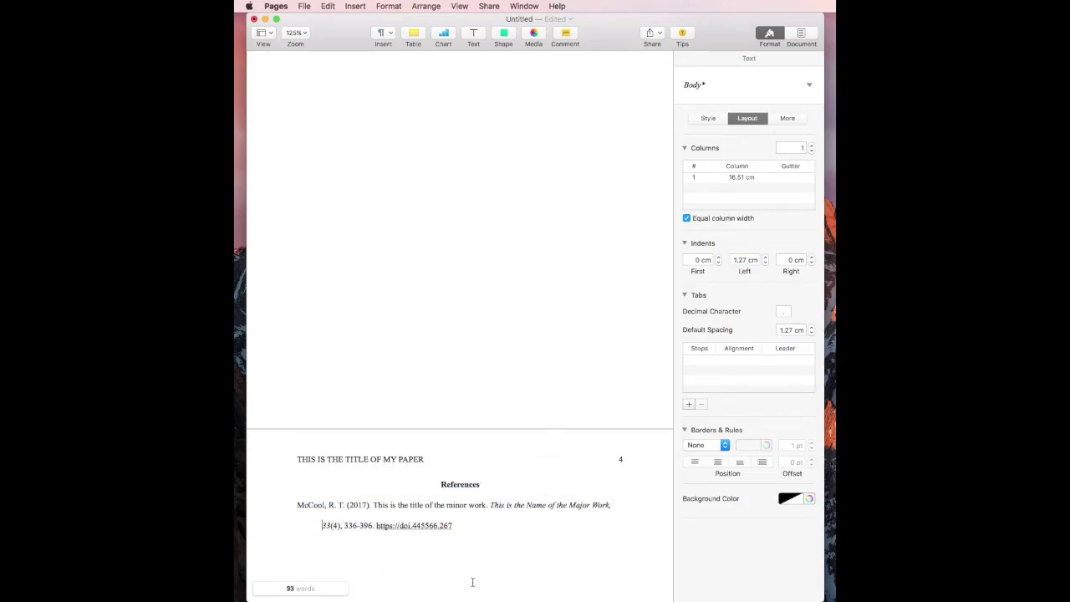
scroll(472, 582, up, 10)
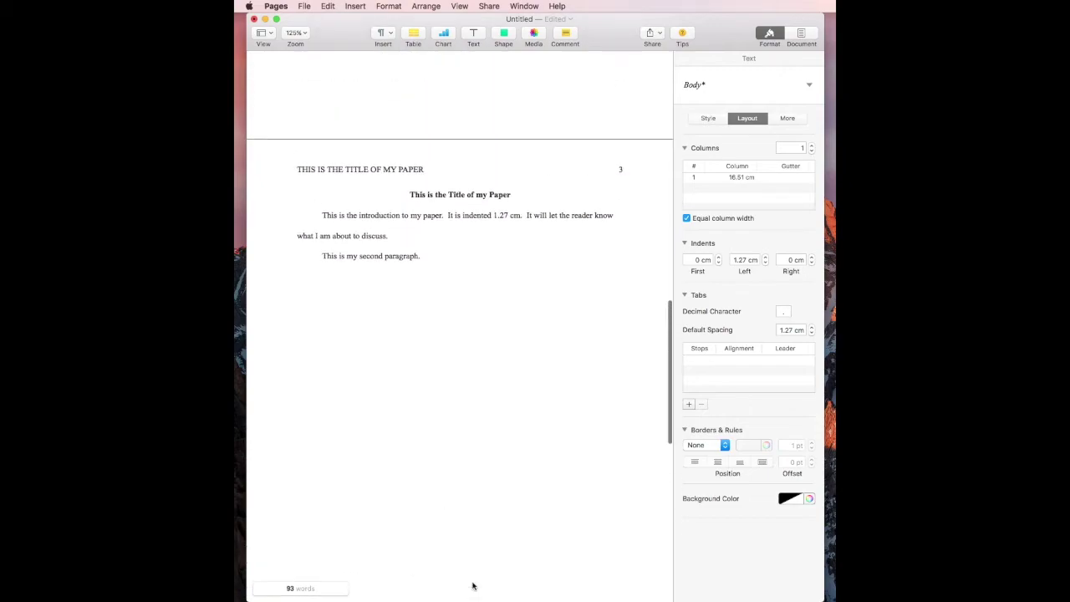
scroll(473, 585, up, 15)
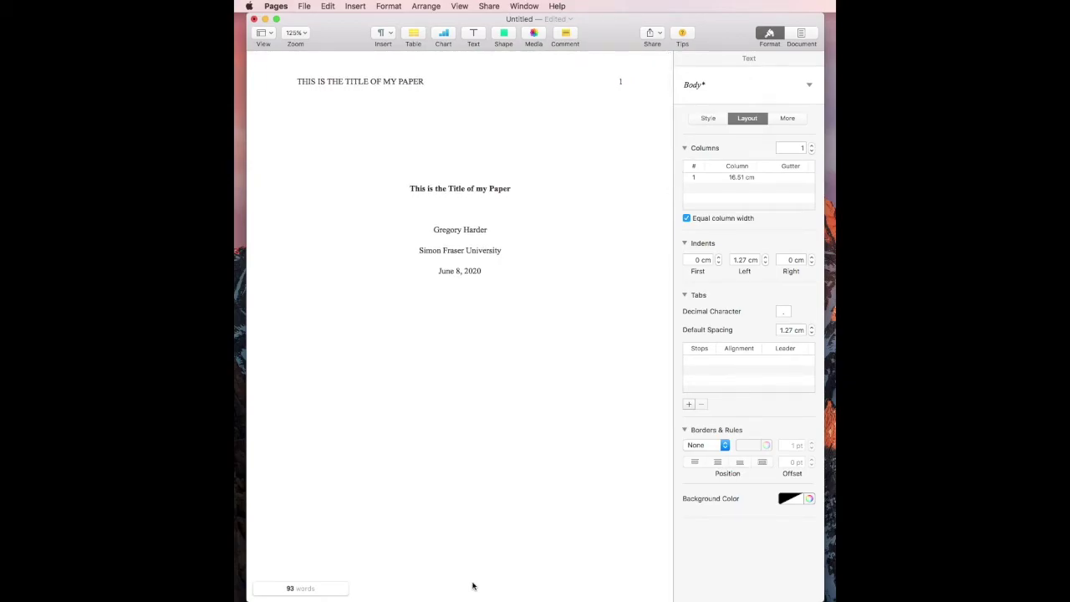
key(super+a)
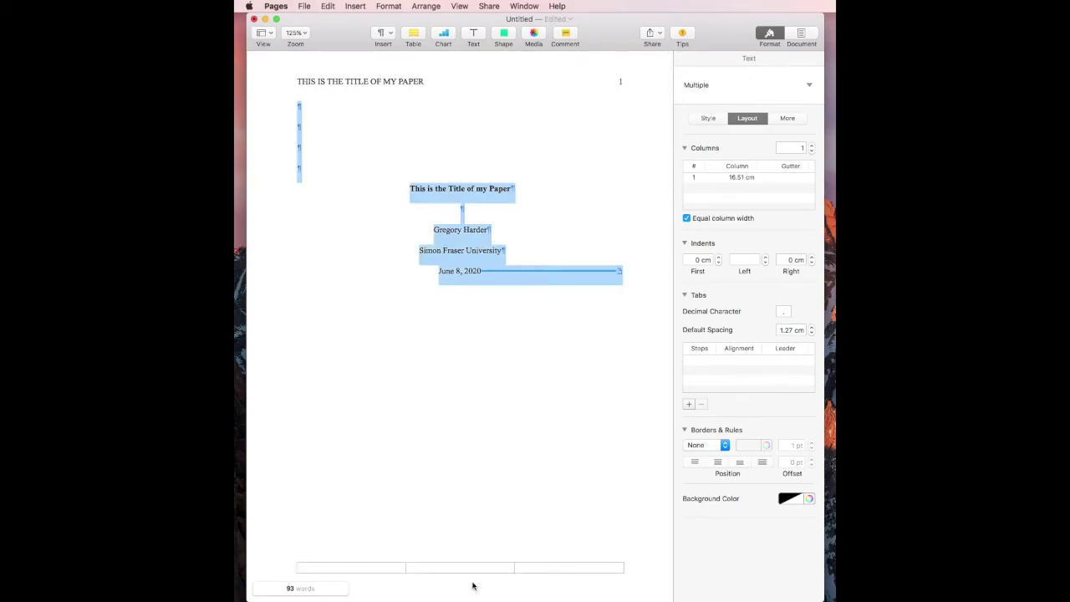
Step: Review the Document inspector's US Letter paper and 2.54 cm margins while scrolling through the paper
click(807, 35)
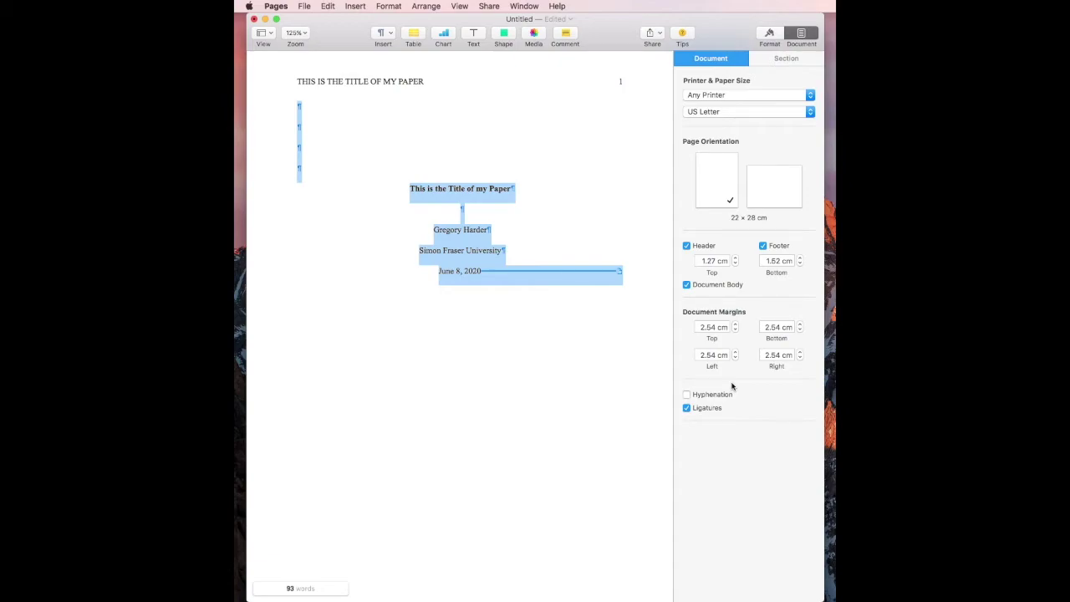
click(466, 394)
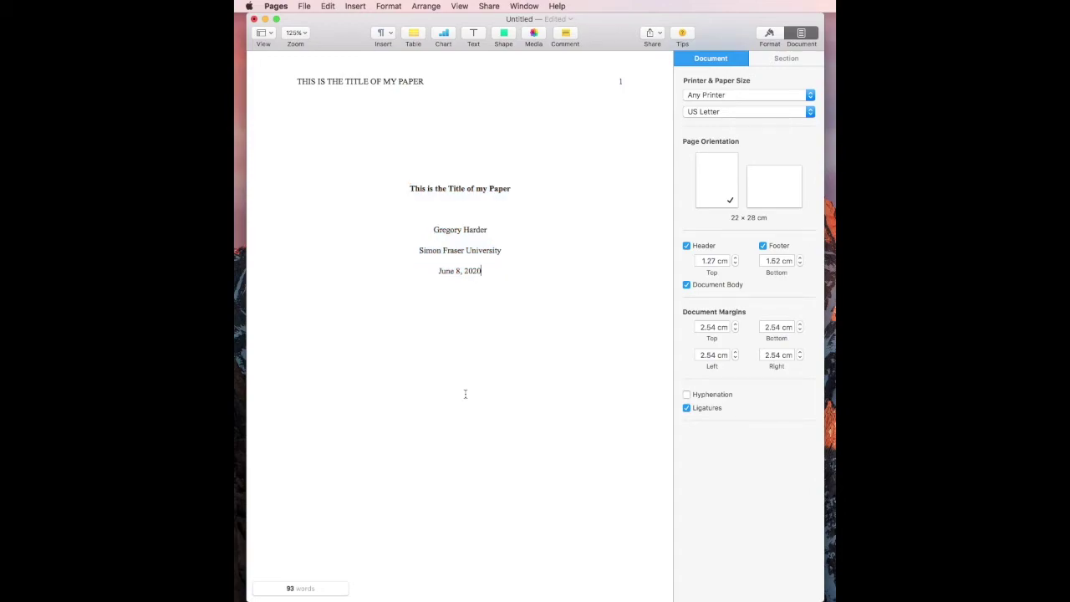
scroll(465, 393, down, 10)
scroll(466, 398, up, 10)
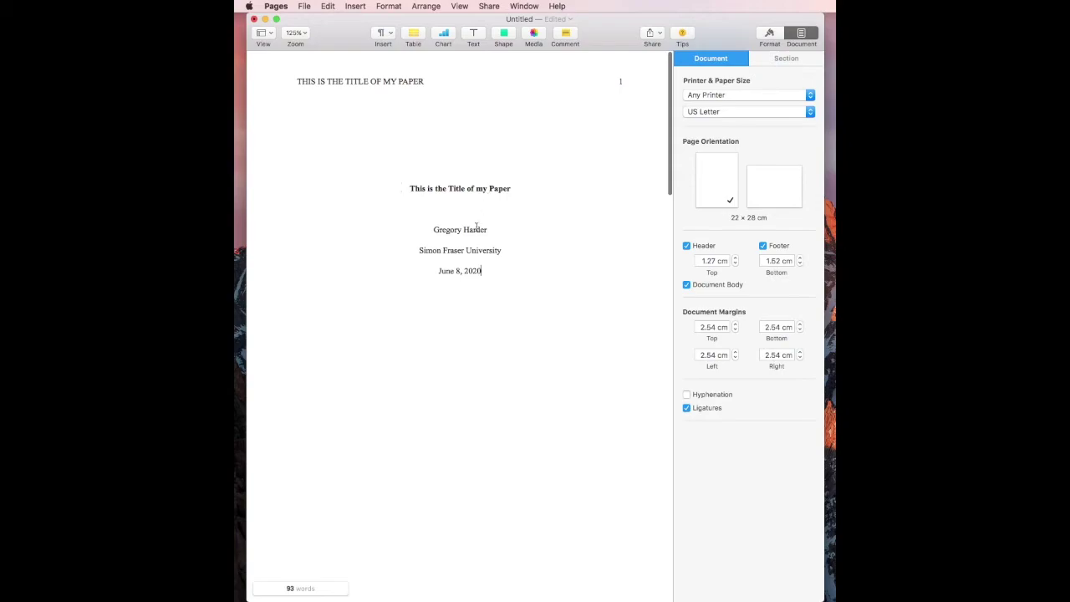
scroll(440, 326, down, 10)
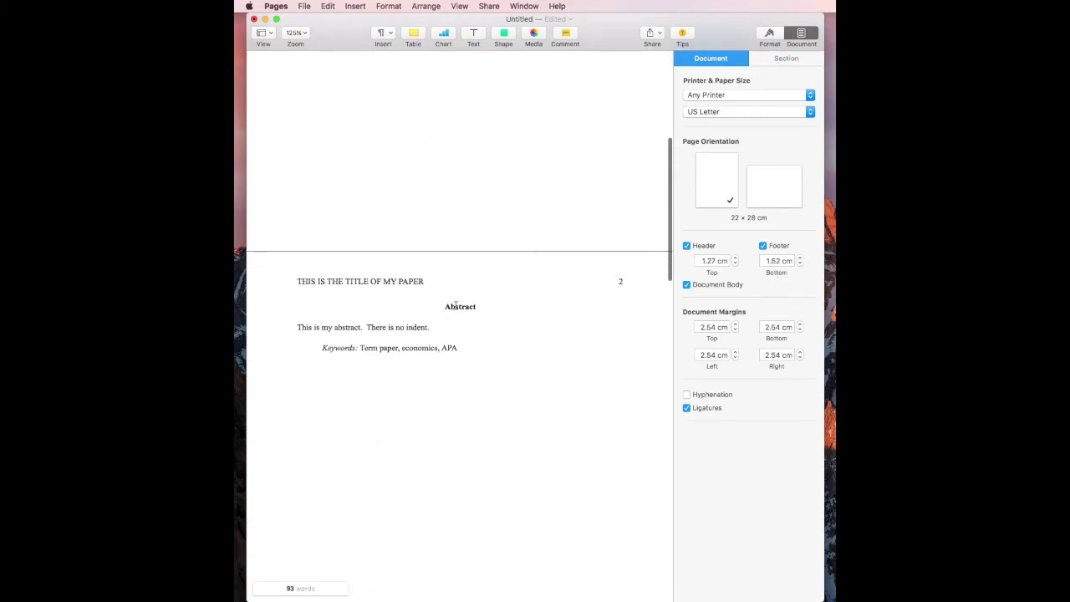
scroll(455, 305, down, 15)
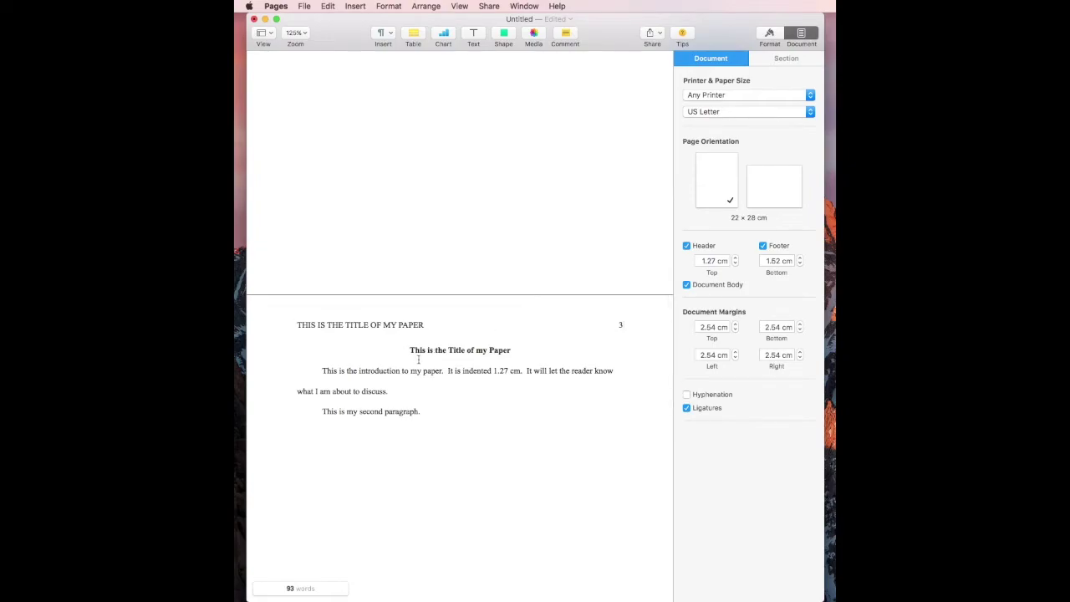
scroll(418, 360, down, 10)
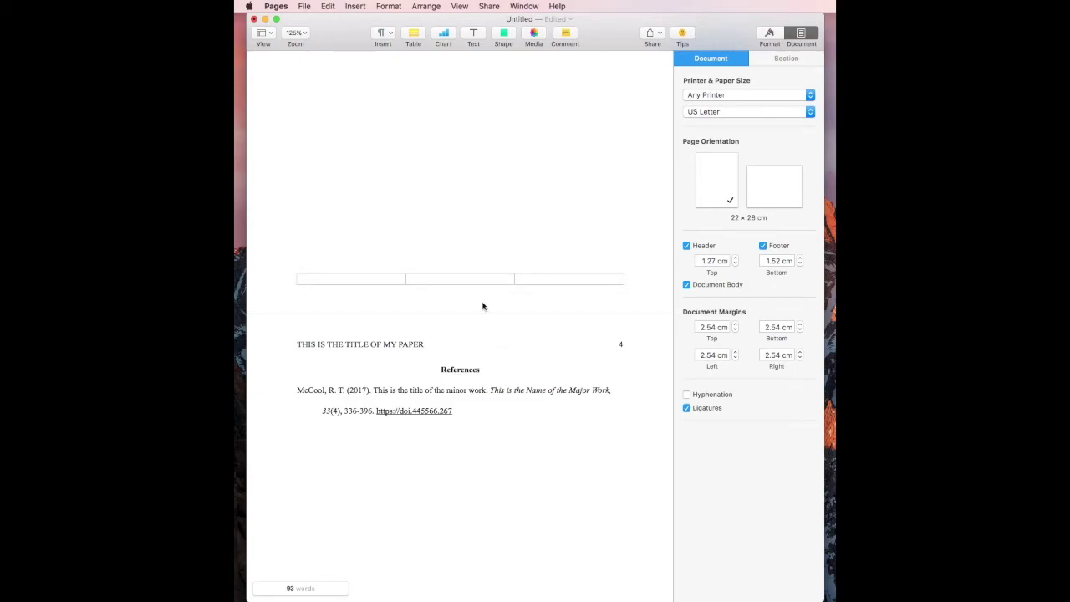
scroll(473, 199, up, 4)
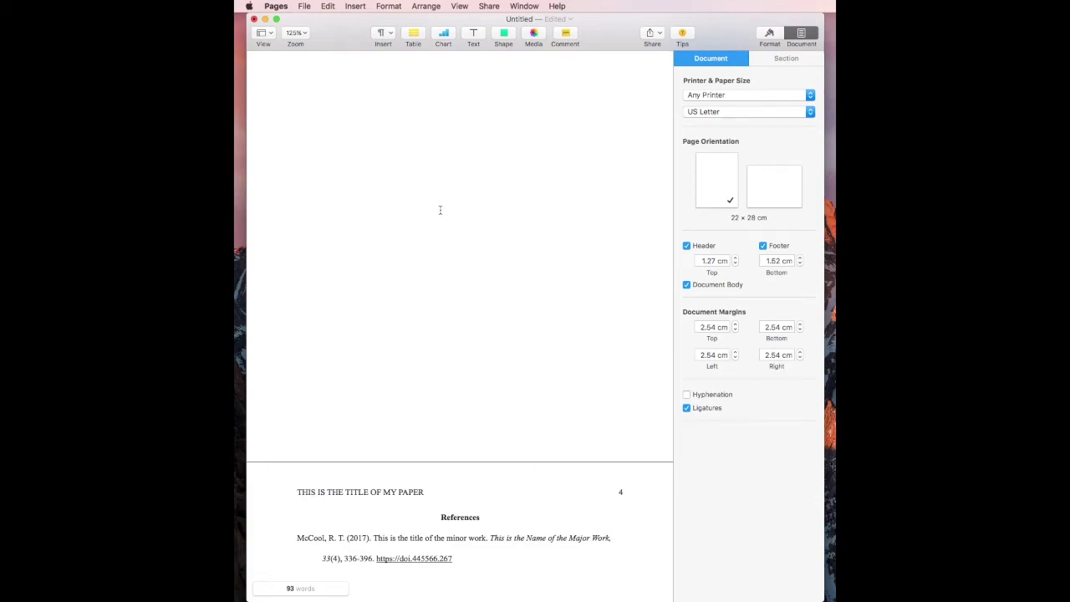
scroll(440, 209, up, 5)
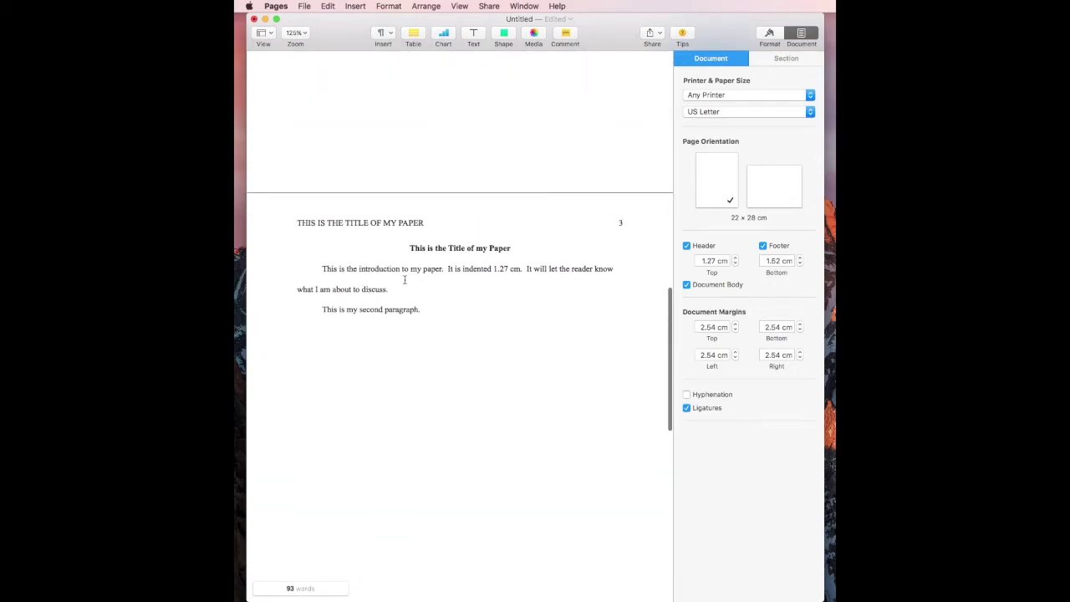
click(532, 248)
key(Return)
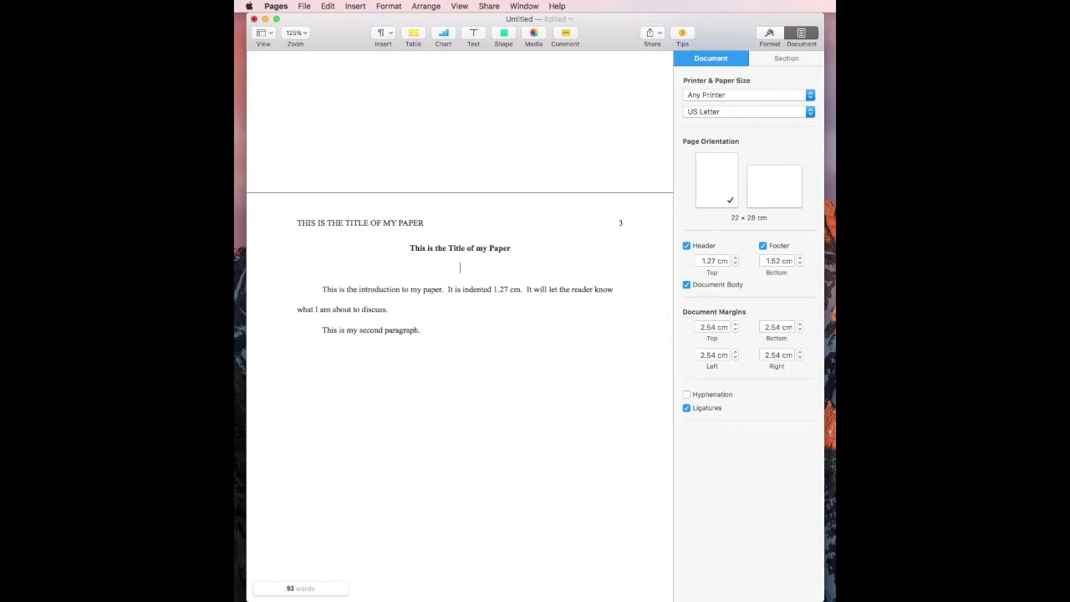
text(Introduction)
key(shift+alt+Left)
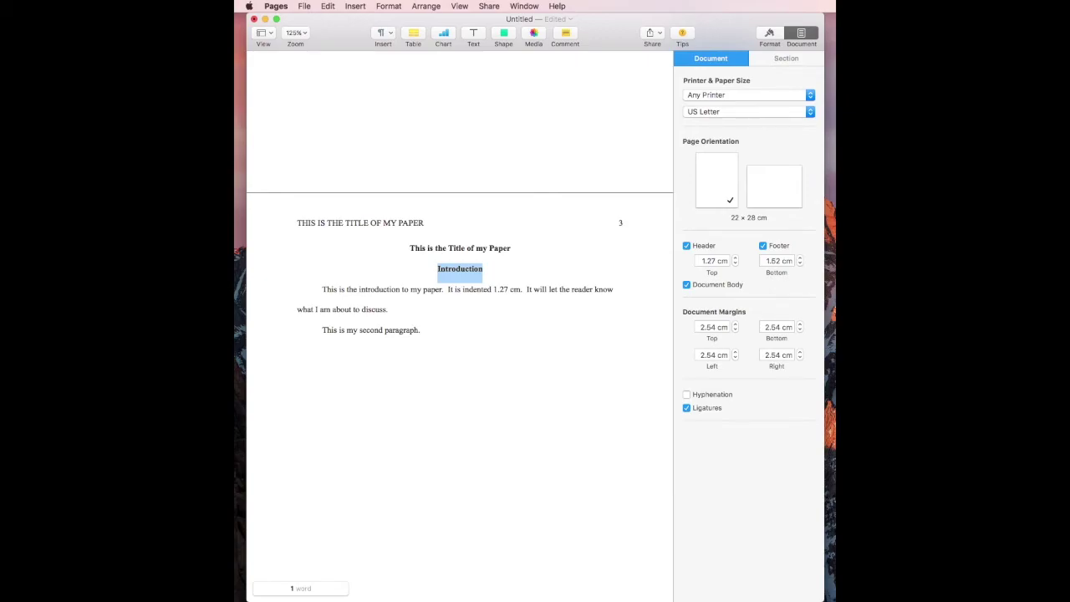
key(BackSpace)
key(BackSpace)
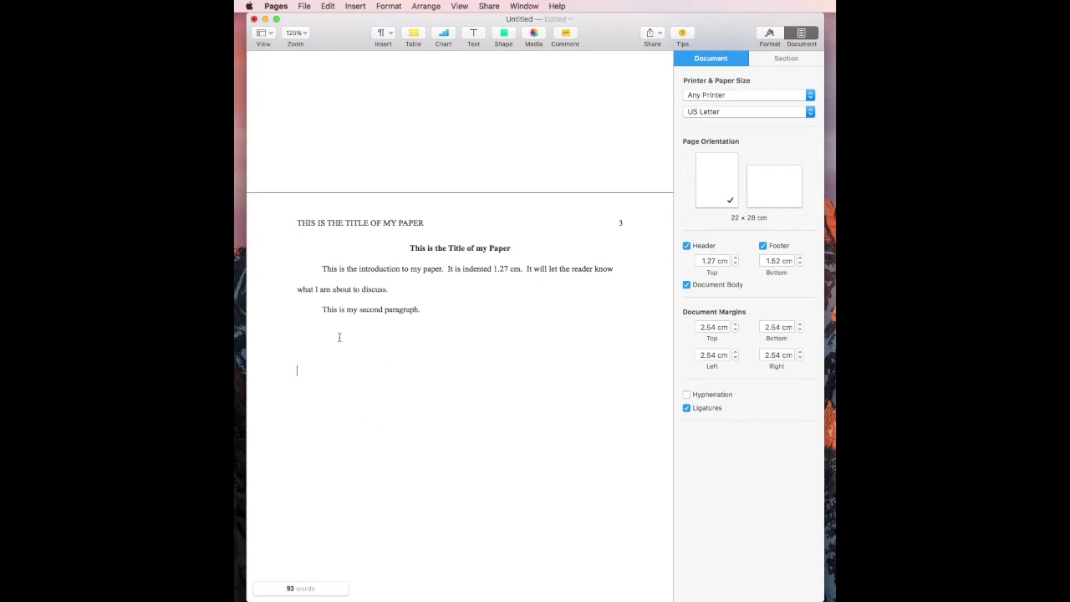
Step: Insert a plain 4-column, 5-row table below the second paragraph
text(d)
key(BackSpace)
click(413, 32)
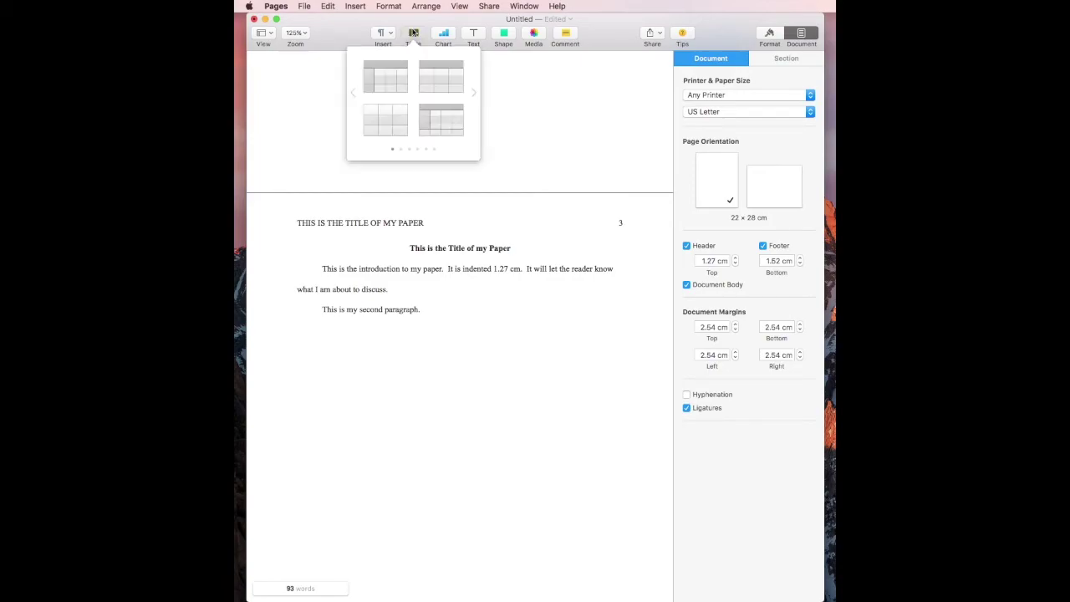
click(472, 94)
click(472, 94)
click(472, 94)
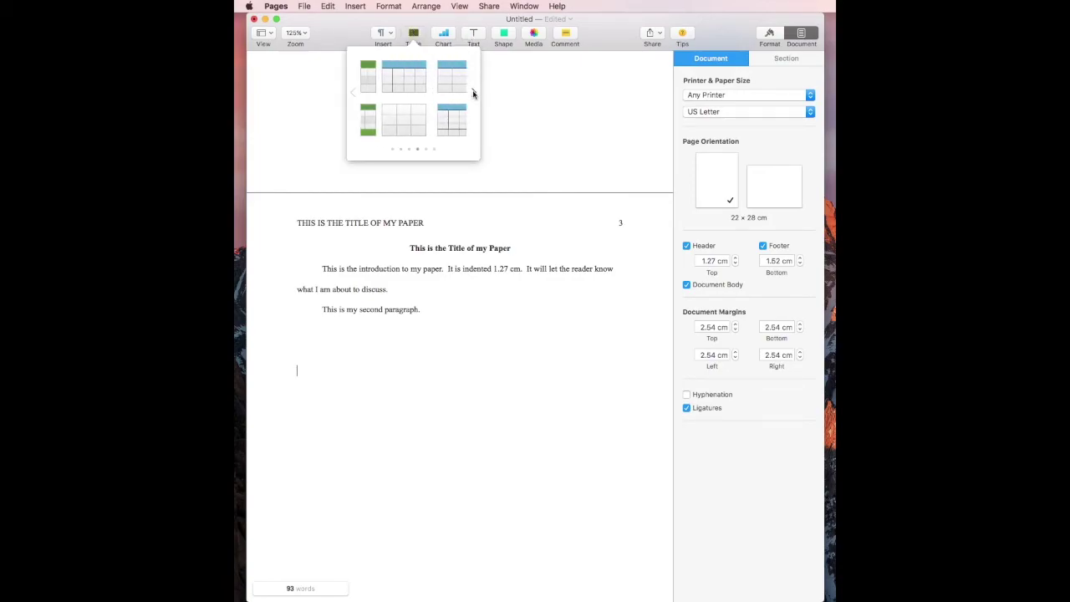
click(387, 121)
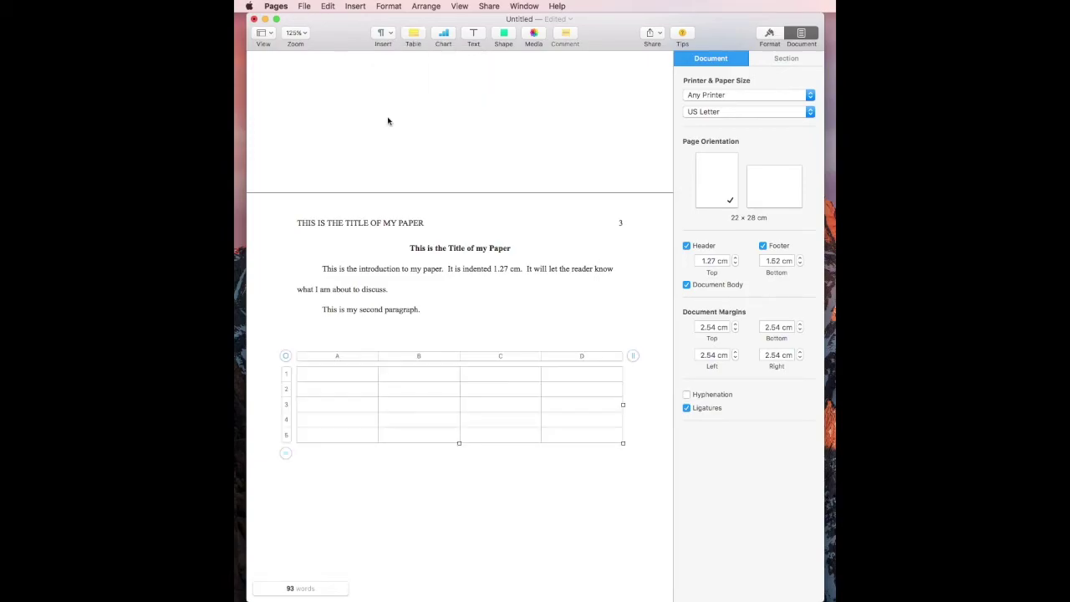
Step: Set all of the table's cell borders to No Border
click(769, 36)
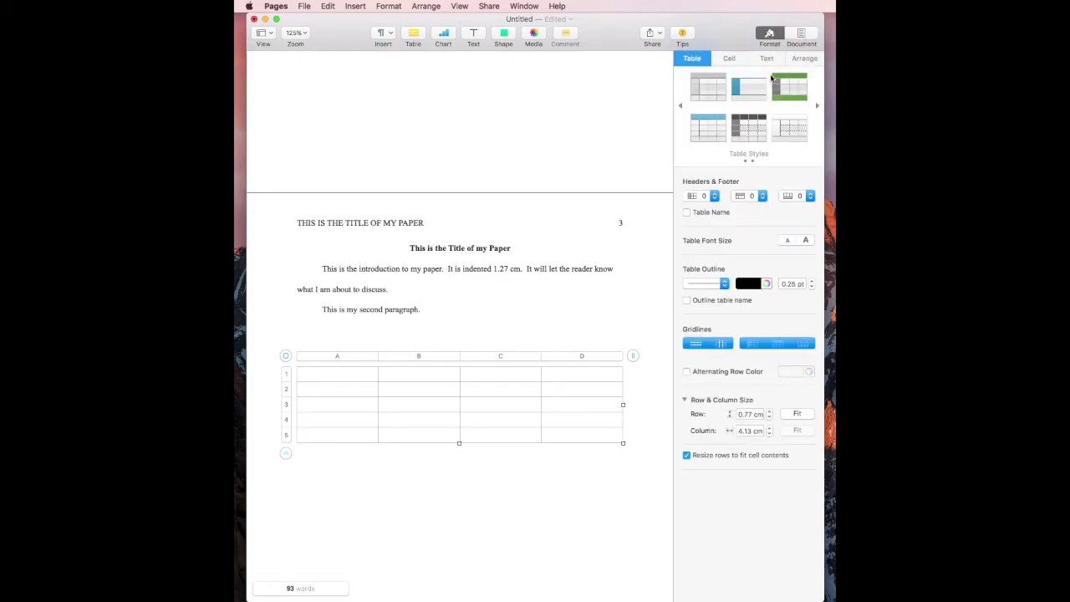
click(728, 58)
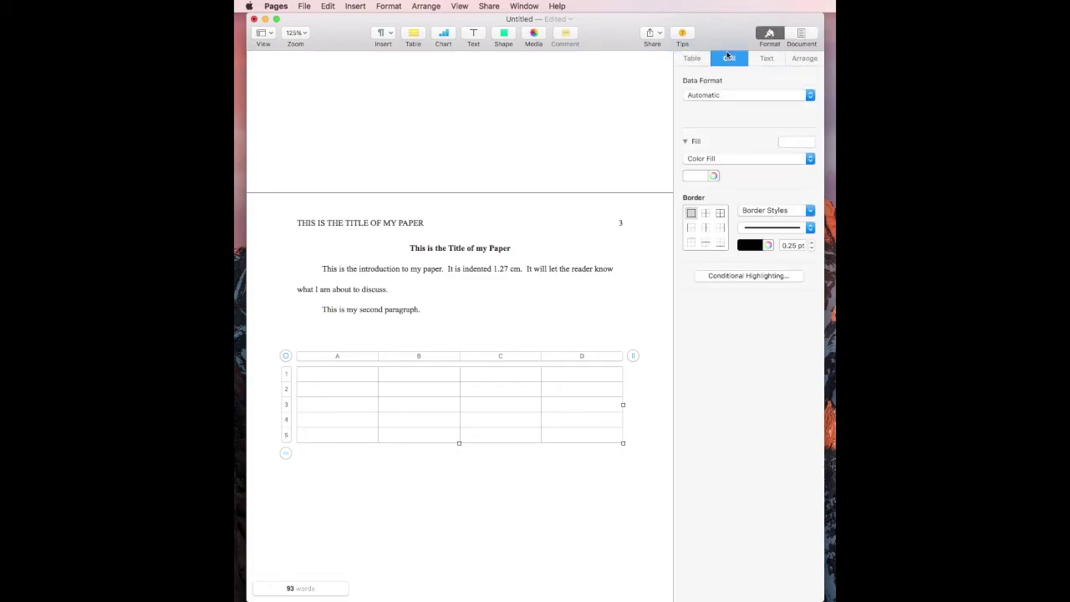
click(720, 213)
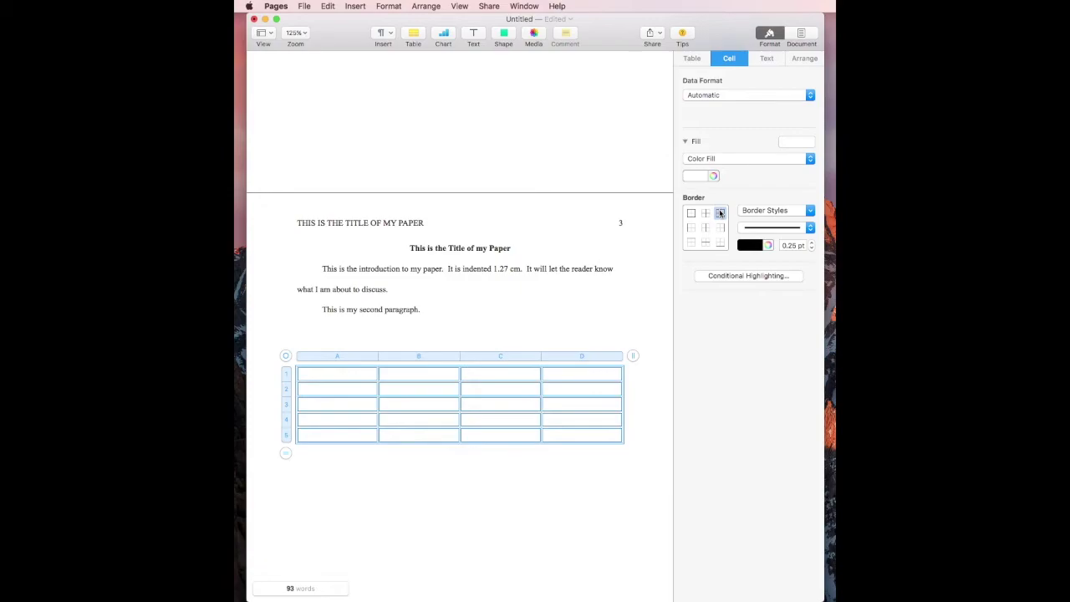
click(778, 211)
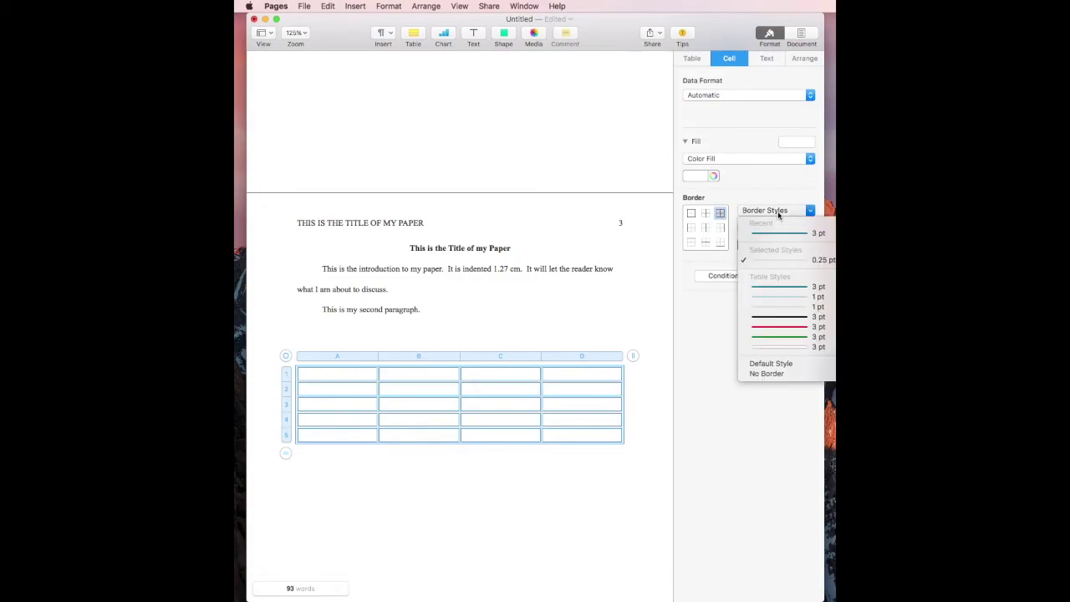
click(765, 373)
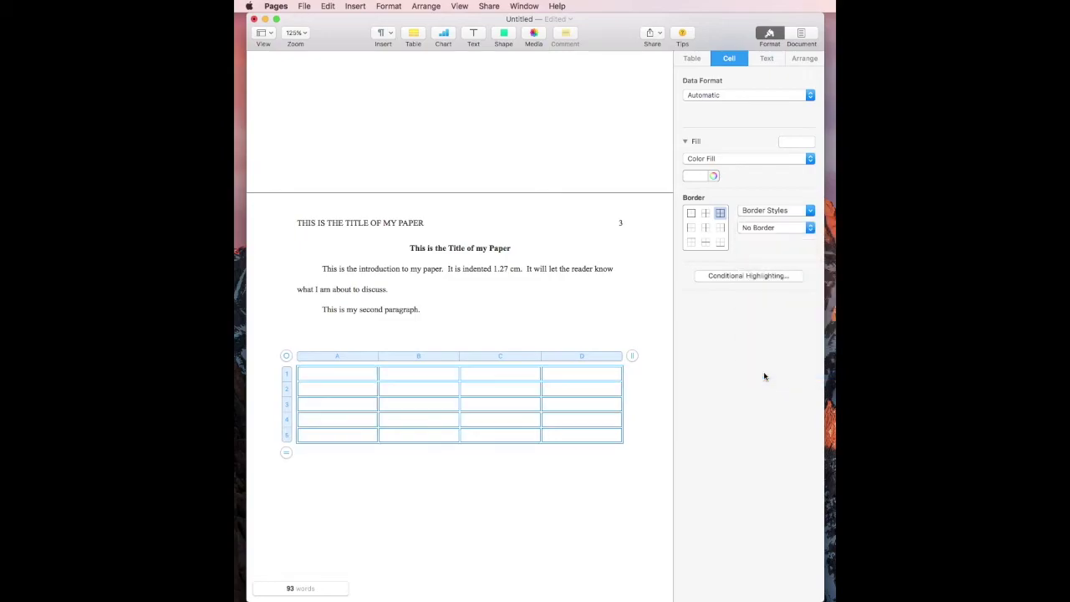
click(360, 377)
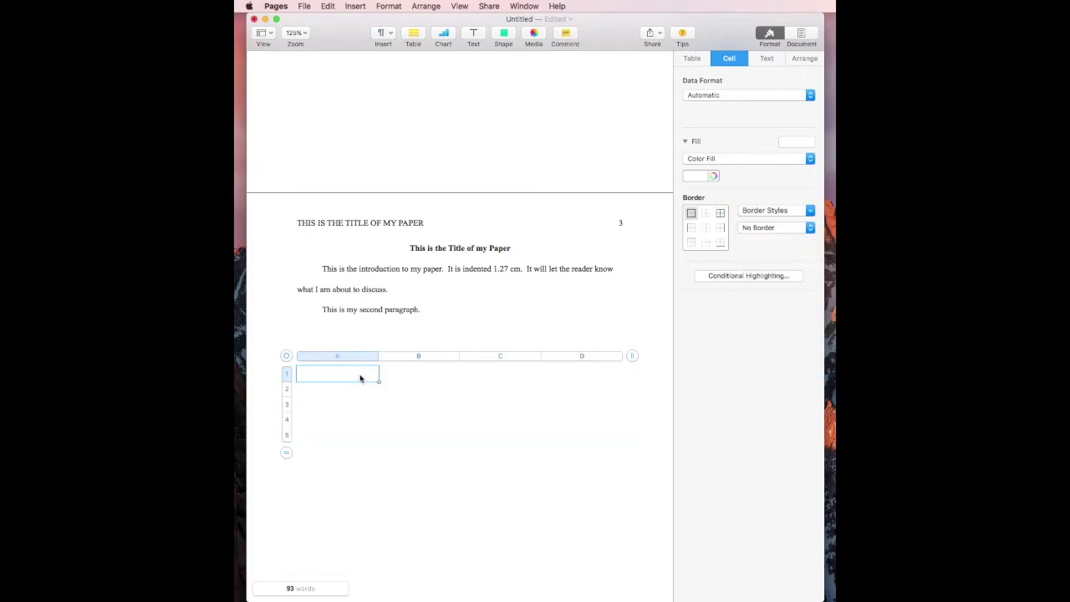
Step: Merge the table's top row and bottom row each into a single cell
shift+click(596, 379)
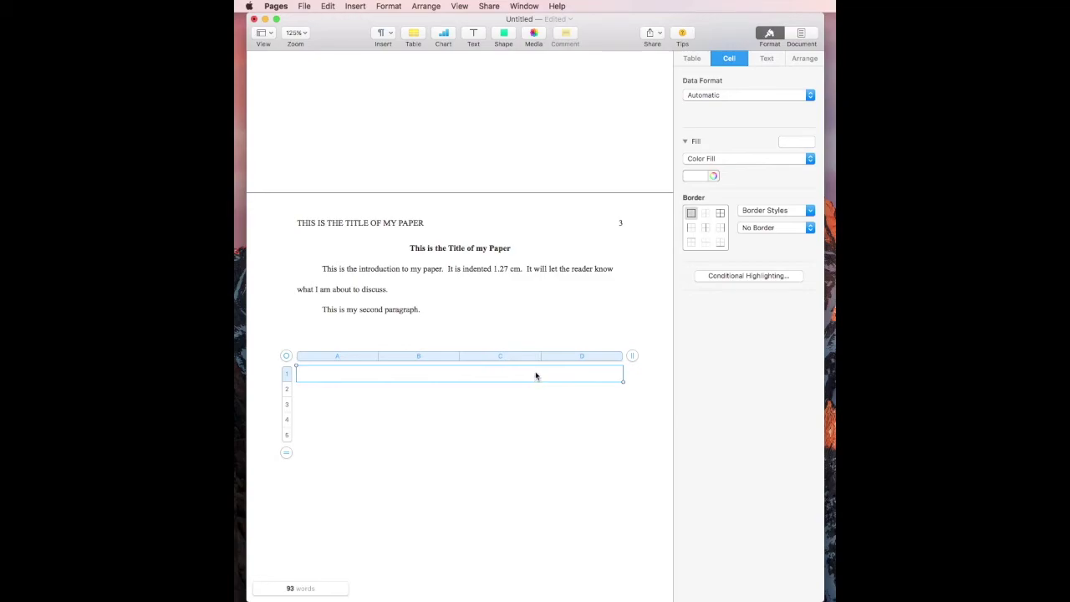
right_click(535, 376)
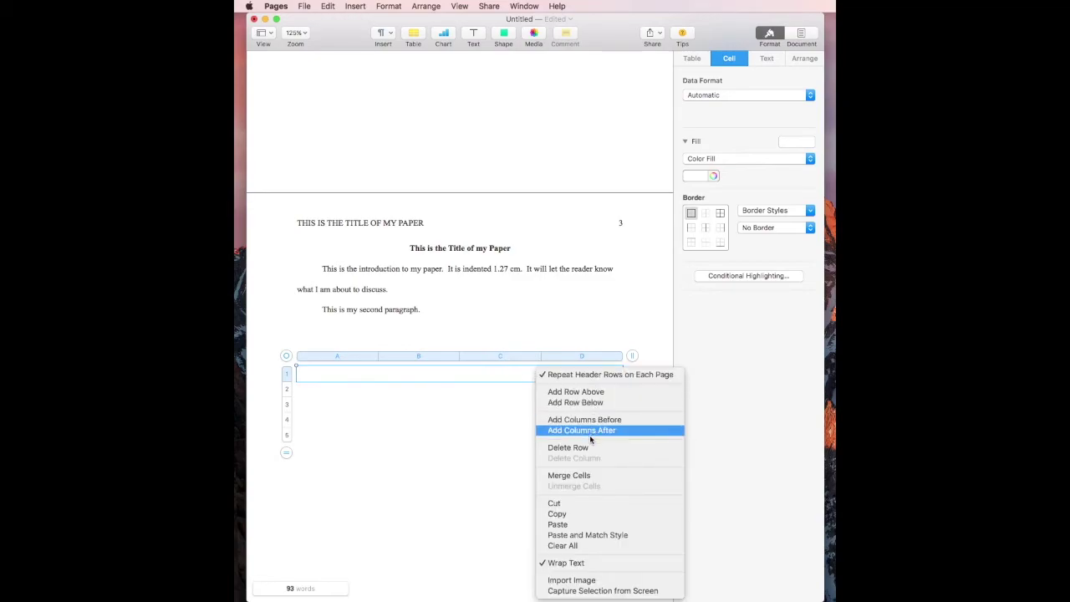
click(577, 474)
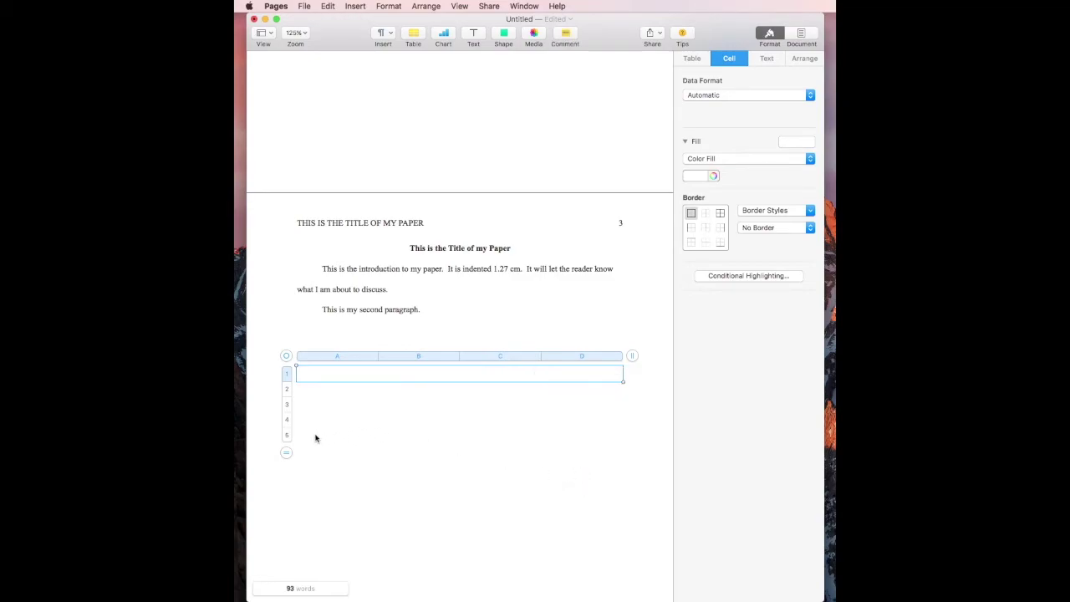
click(315, 438)
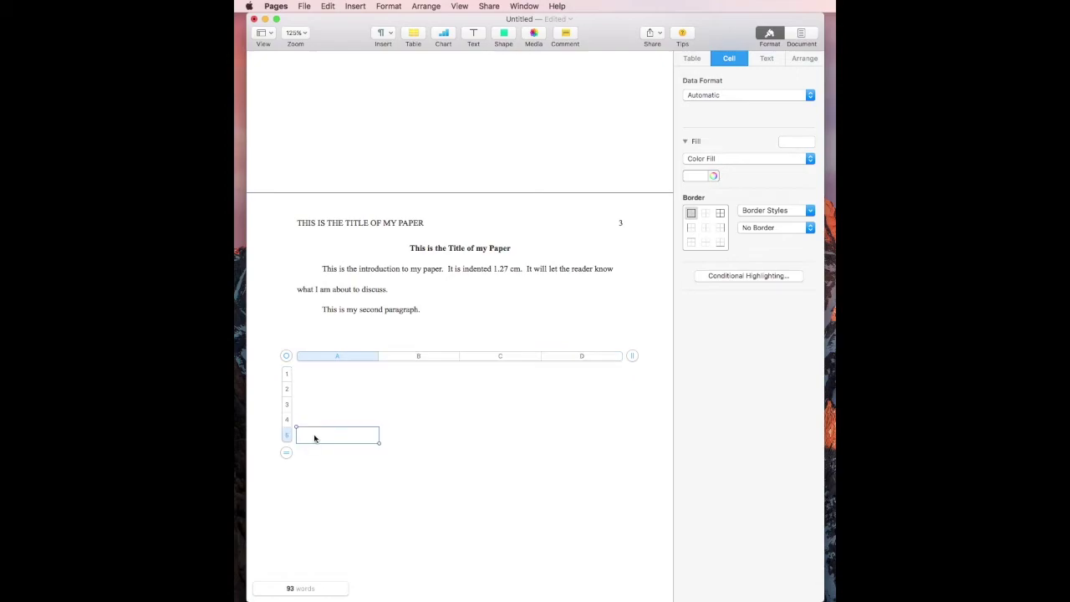
shift+click(605, 442)
right_click(605, 441)
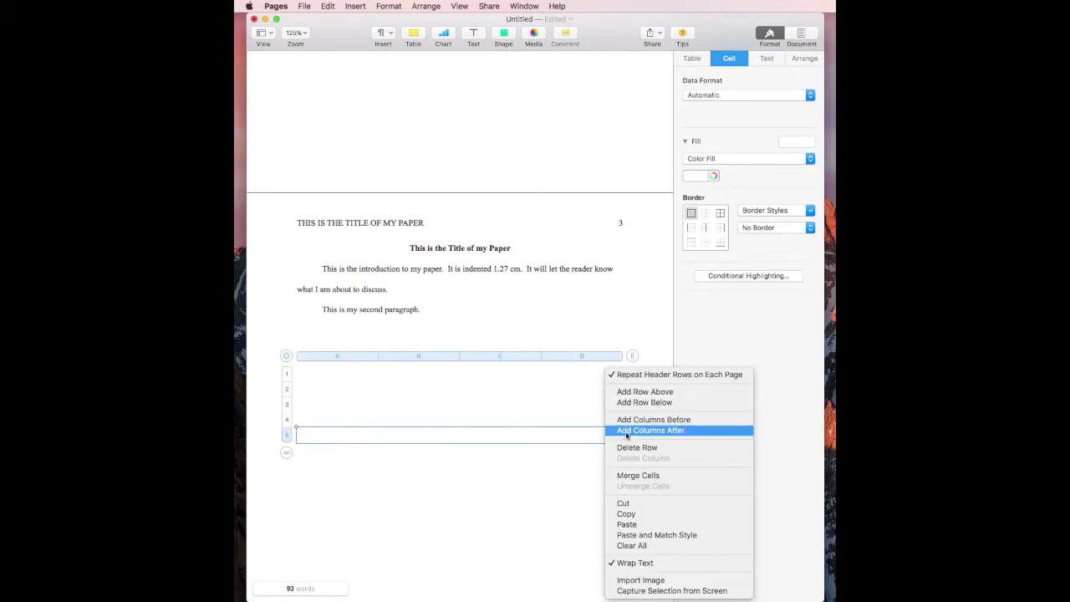
click(644, 475)
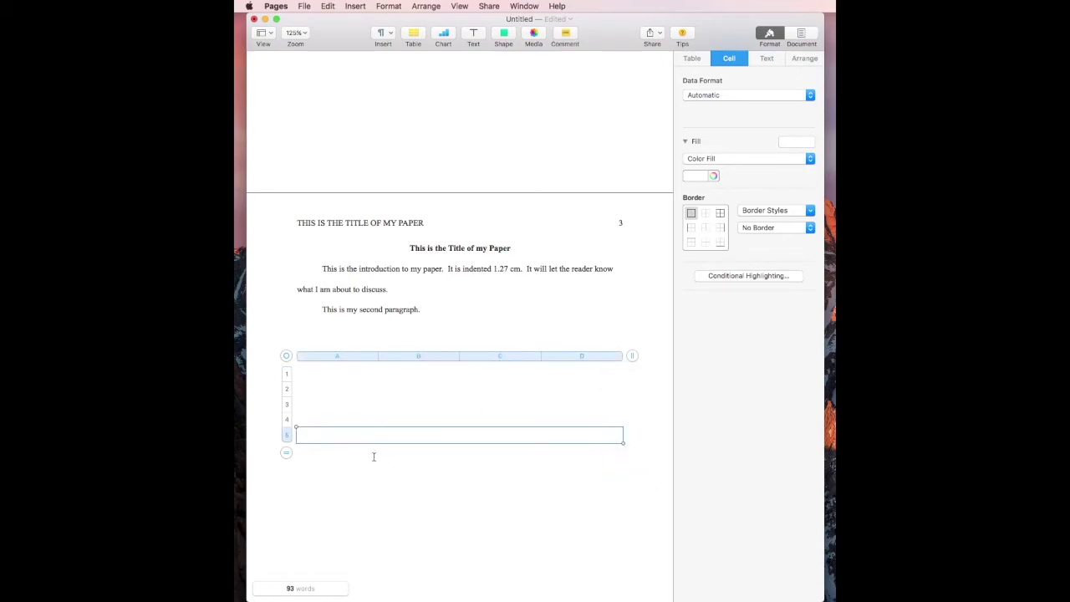
Step: Enter 'Table 1' over the italic title 'This is the Title of my Table' in the top cell
click(325, 374)
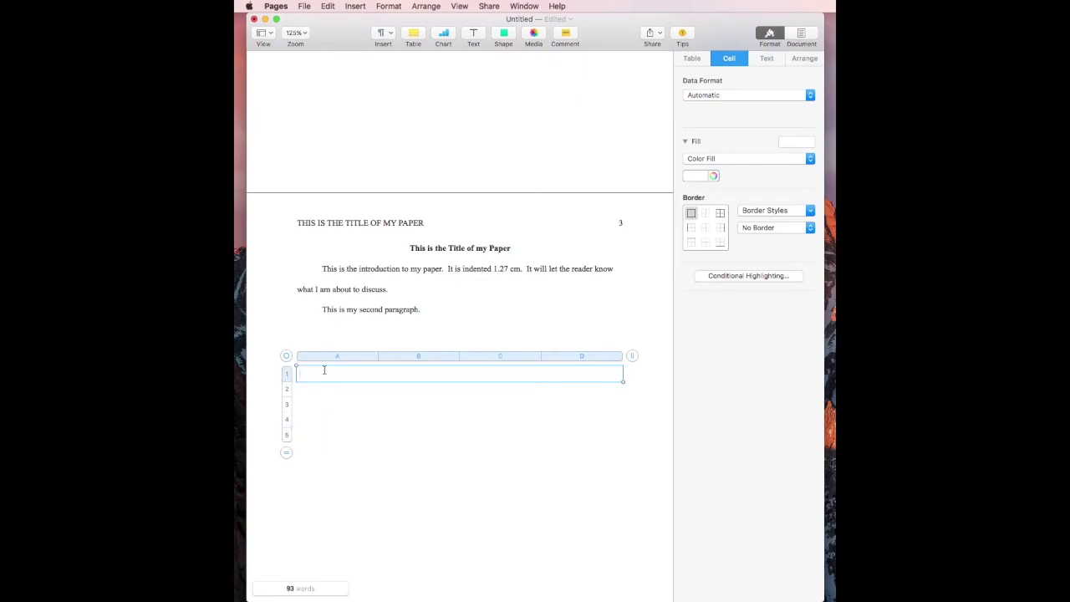
text(Table 1)
key(Return)
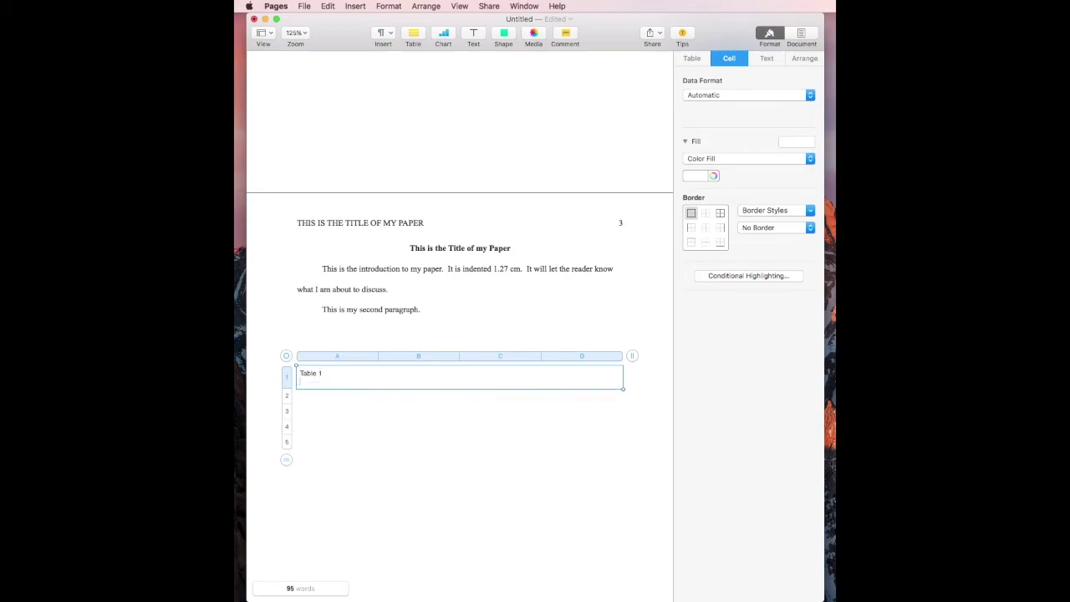
text(This is the Title of my Tabl)
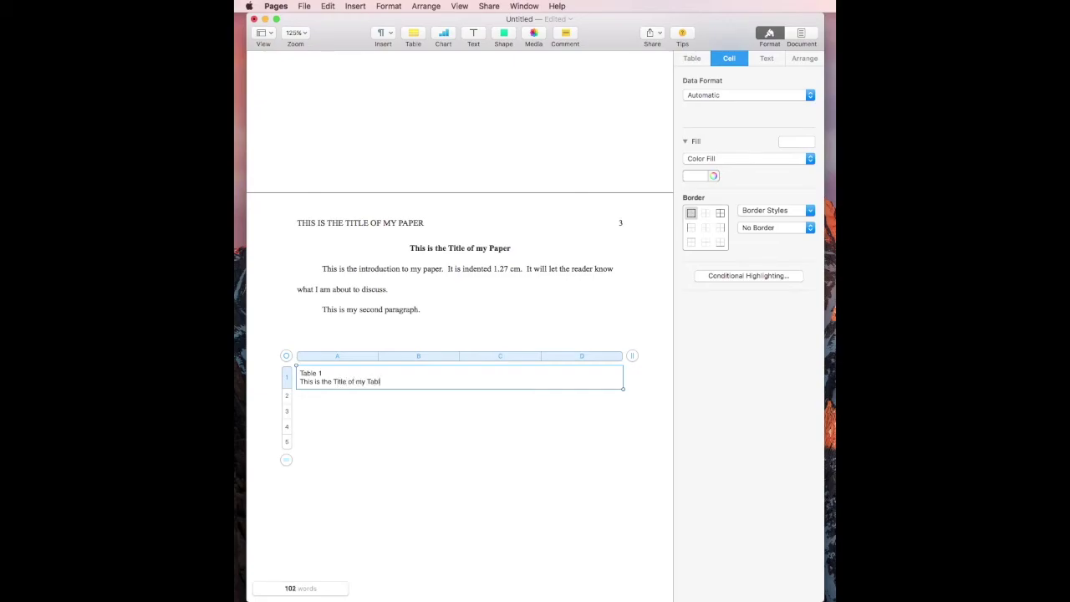
text(e)
key(shift+super+Left)
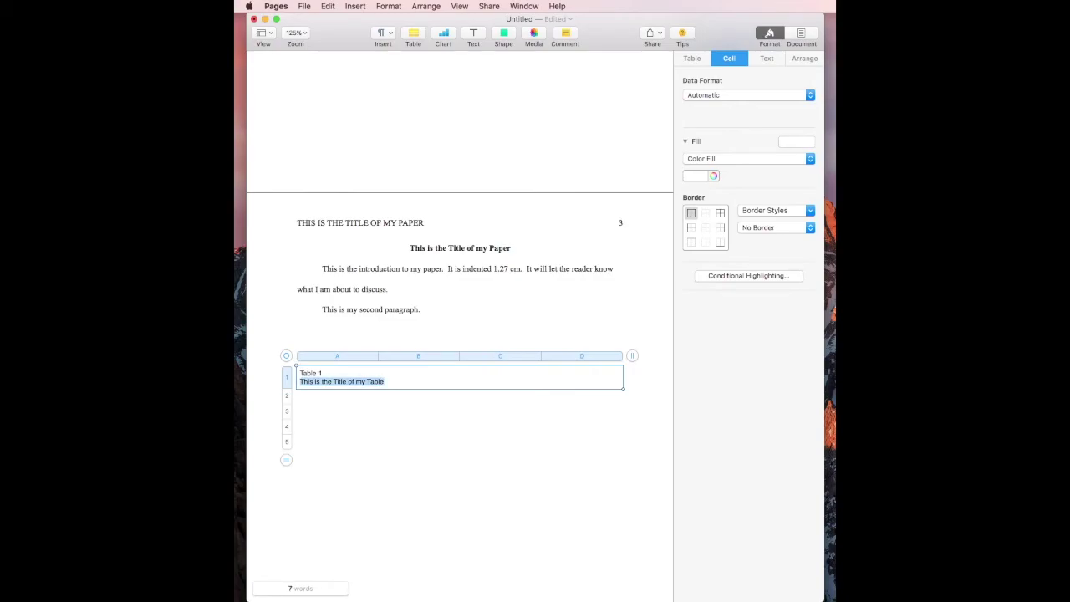
key(super+i)
click(302, 373)
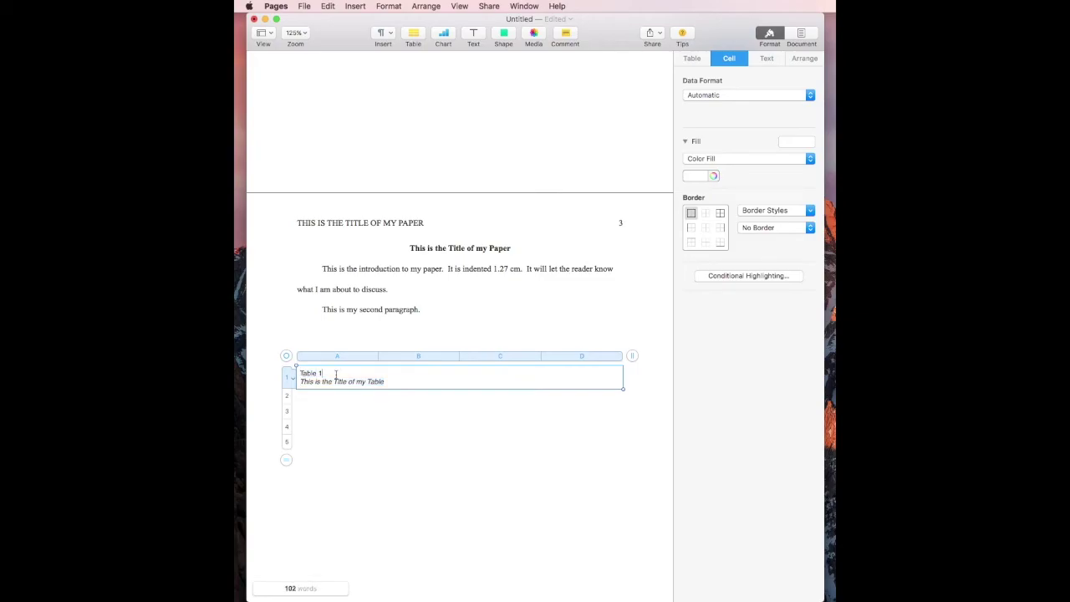
key(shift+super+Left)
click(326, 404)
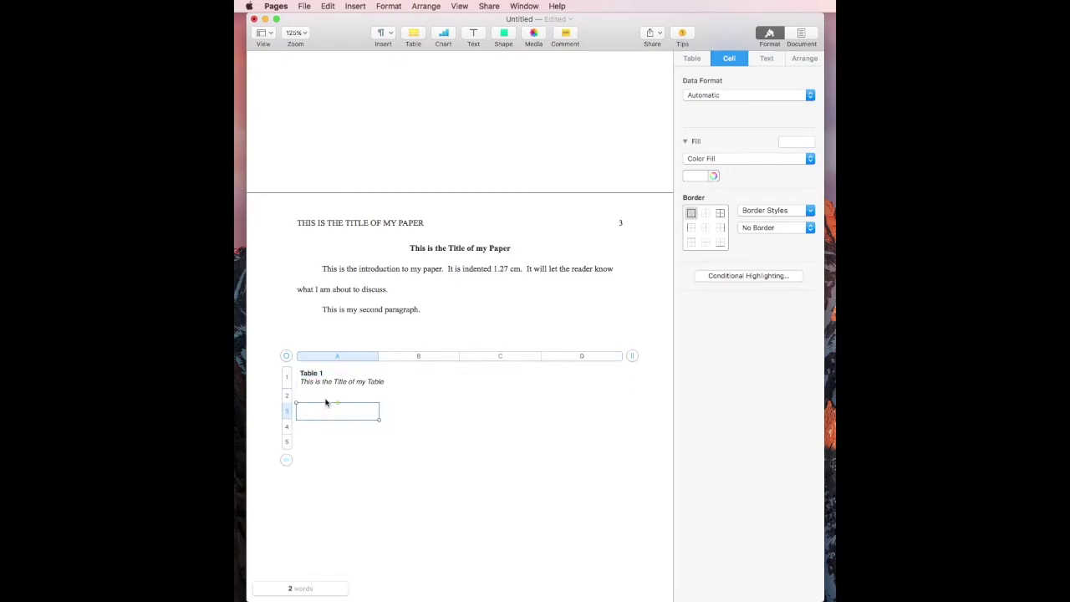
click(325, 399)
Step: Fill row 2 with Column Heading 1, Column Heading 2, Column Heading 3 and Column Heading 4
text(C)
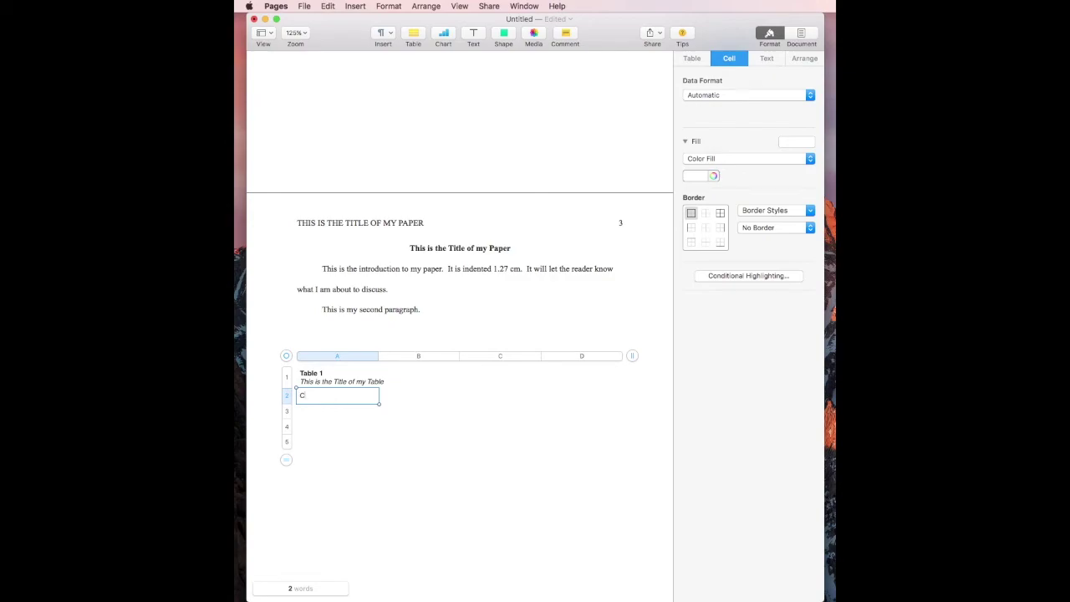
text(olumn Heading 1)
key(Tab)
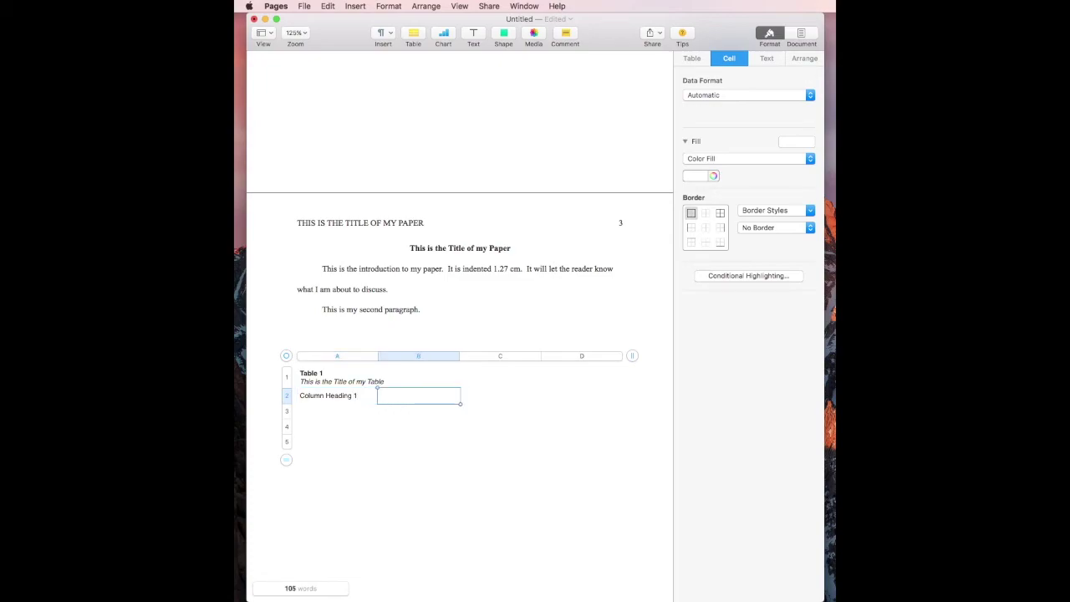
text(Column Heading 2)
key(Tab)
text(Column Heading 3)
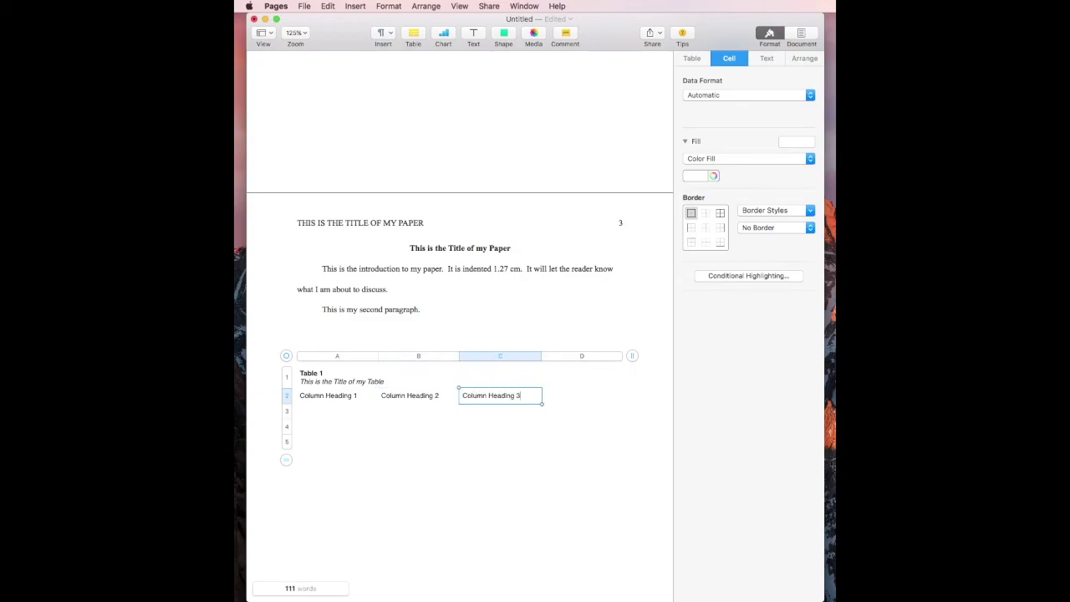
key(Tab)
text(Column Heading )
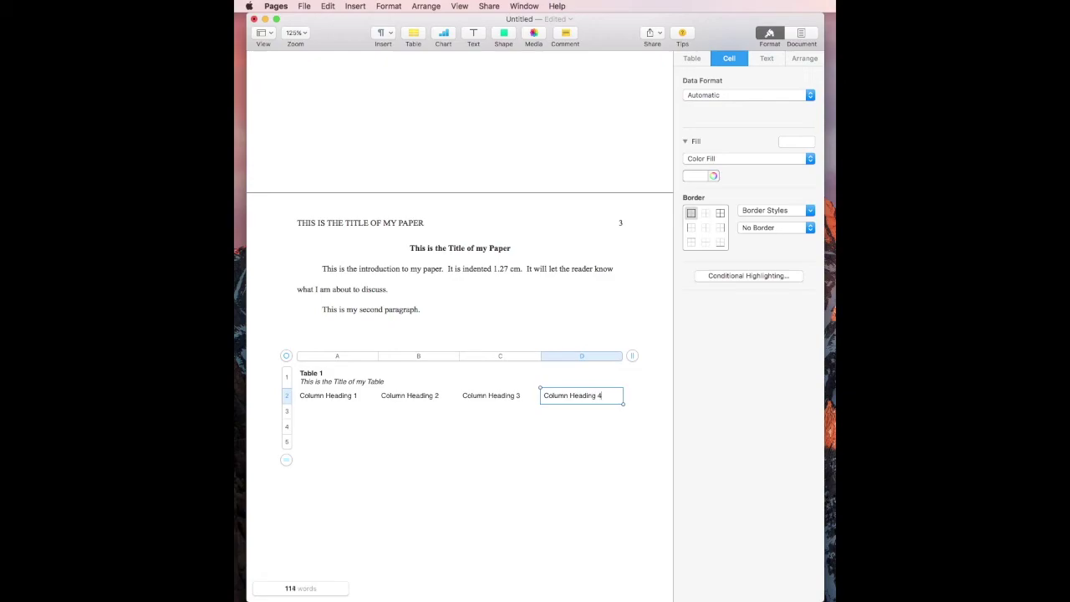
text(4)
key(Return)
key(BackSpace)
Step: Enter Data Name 1 and Data Name 2 in cells A3 and A4
click(317, 411)
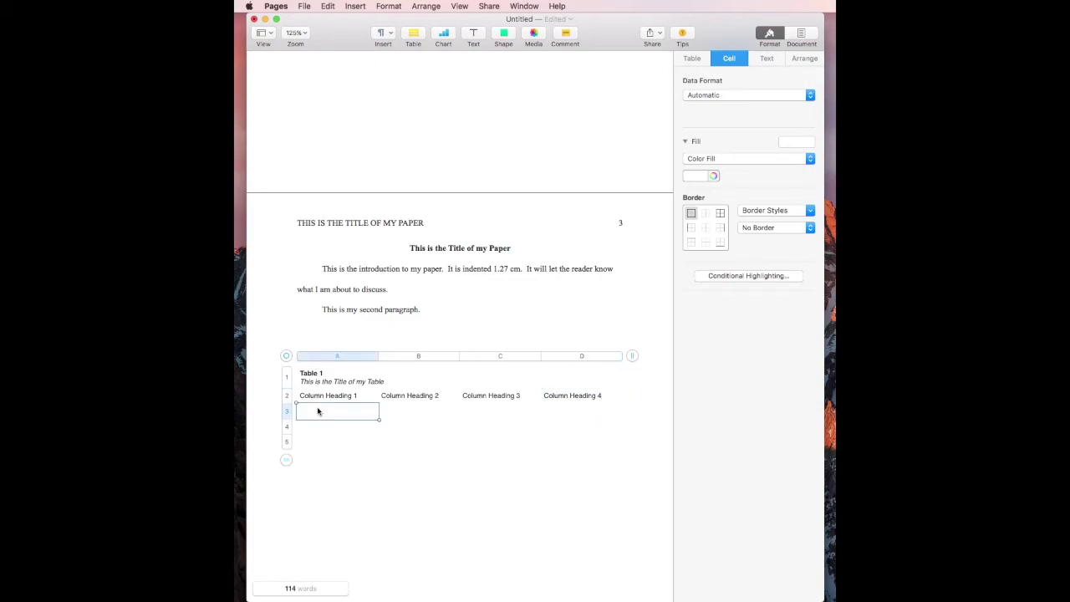
text(Data Name 1)
key(Return)
text(Data Na)
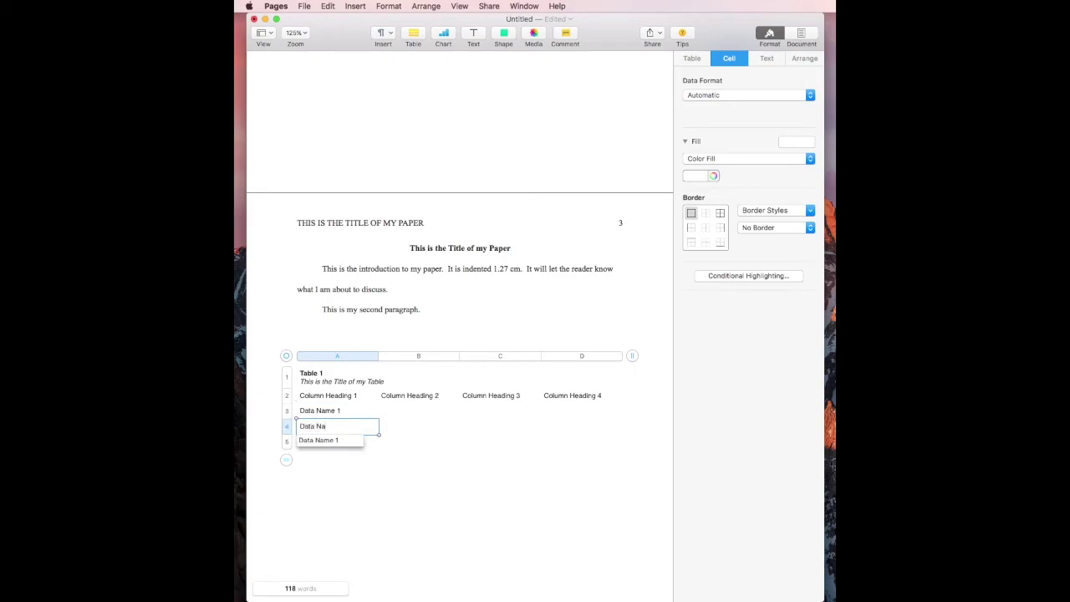
text(me 2)
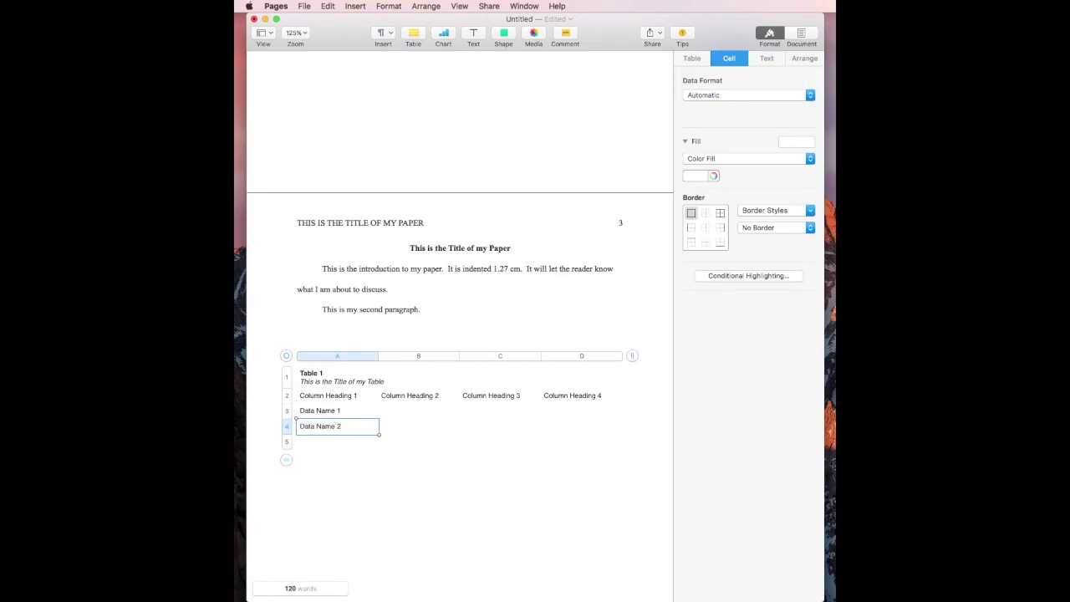
key(Return)
Step: Enter 'Value' in cells B3, C3 and B4
click(410, 415)
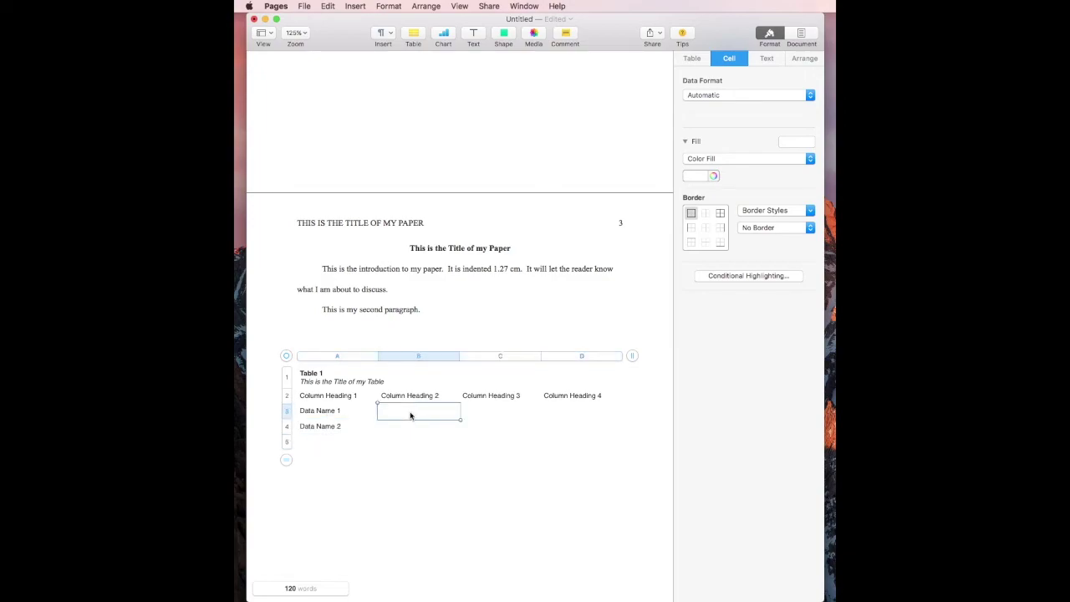
text(C)
text(Value)
click(505, 411)
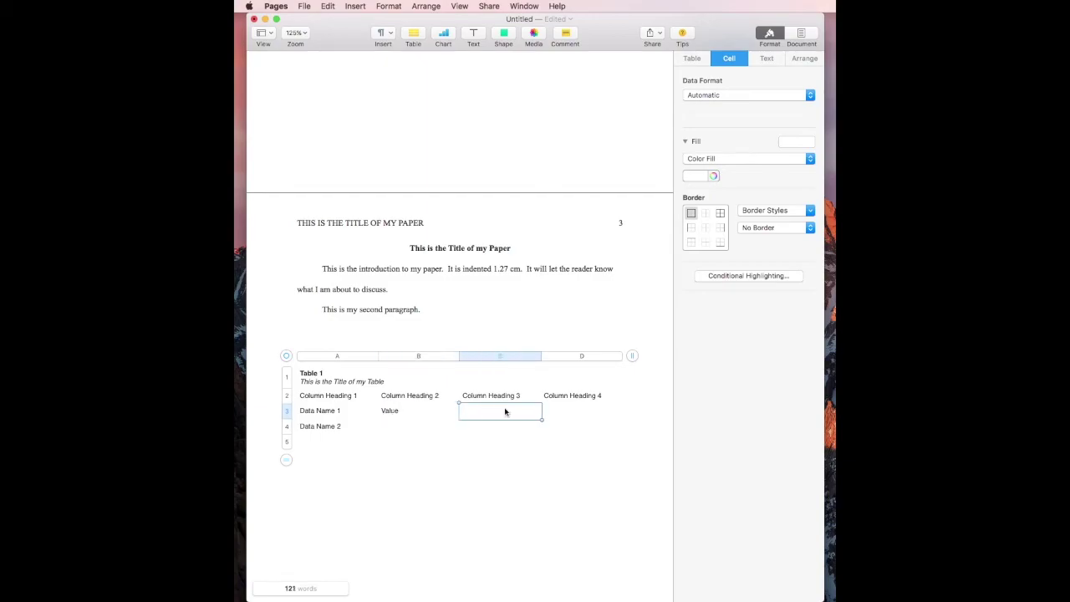
text(Value)
click(398, 431)
text(Value)
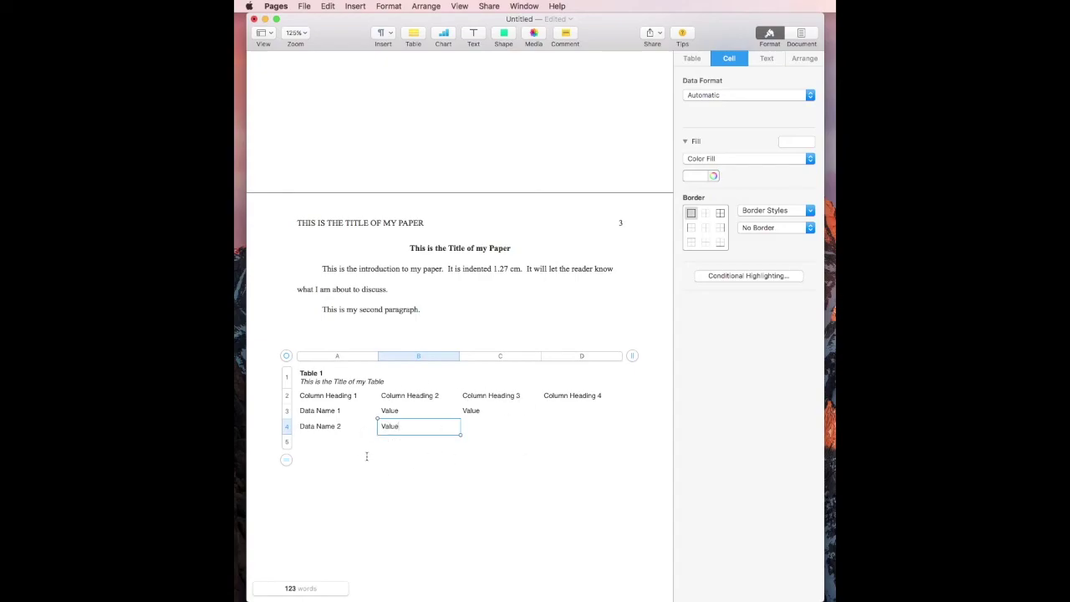
click(318, 443)
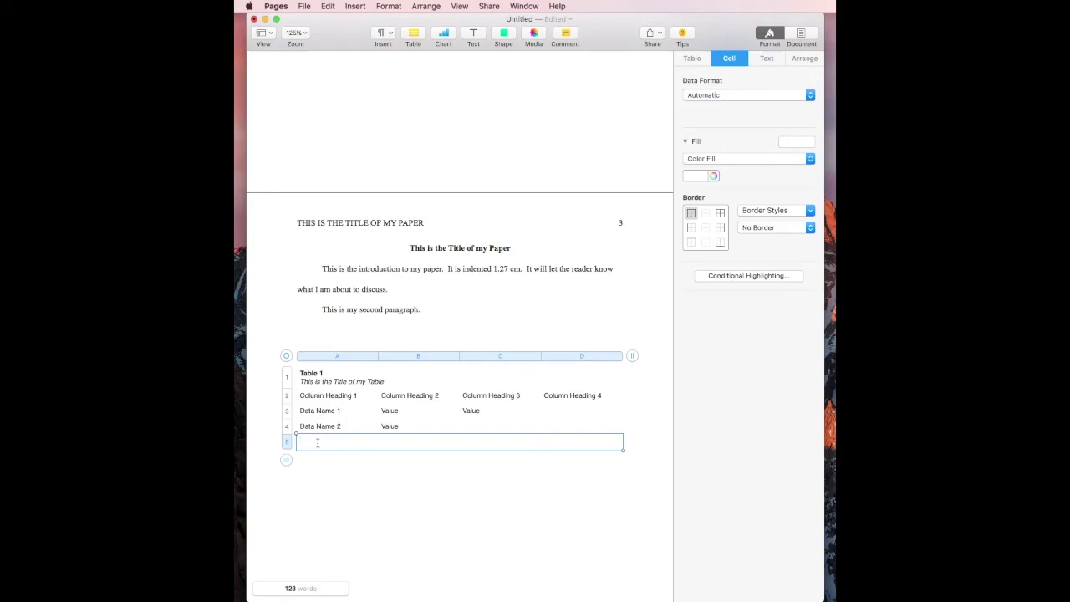
Step: Type 'Note. This is my note' in the bottom row and italicize 'Note.'
text(Note. This is my note)
double_click(358, 441)
double_click(307, 441)
key(super+i)
Step: Center-align the headings and values in columns B–D
click(418, 398)
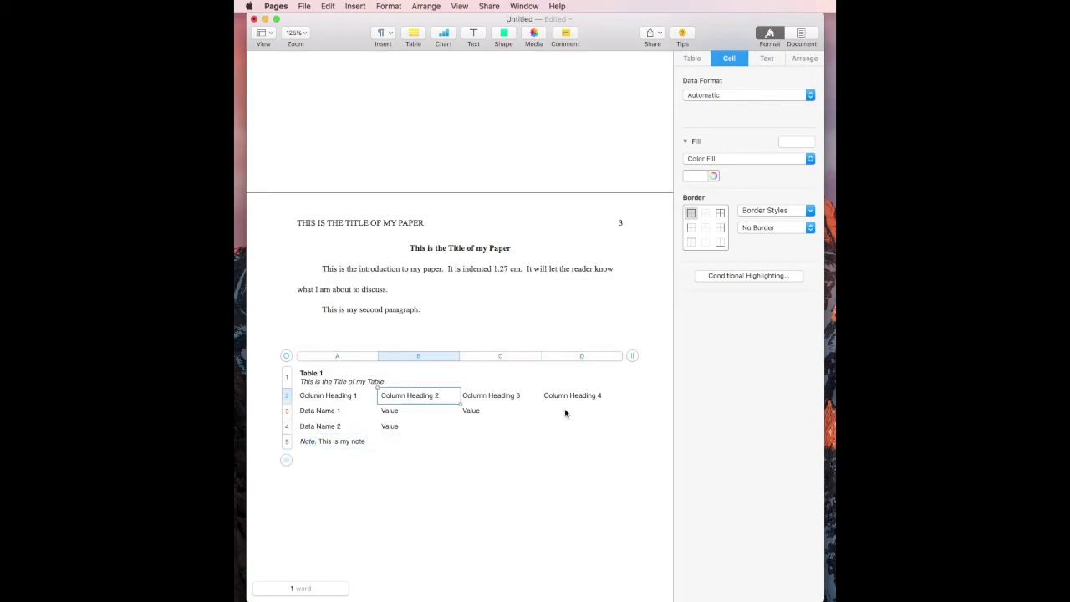
shift+click(583, 431)
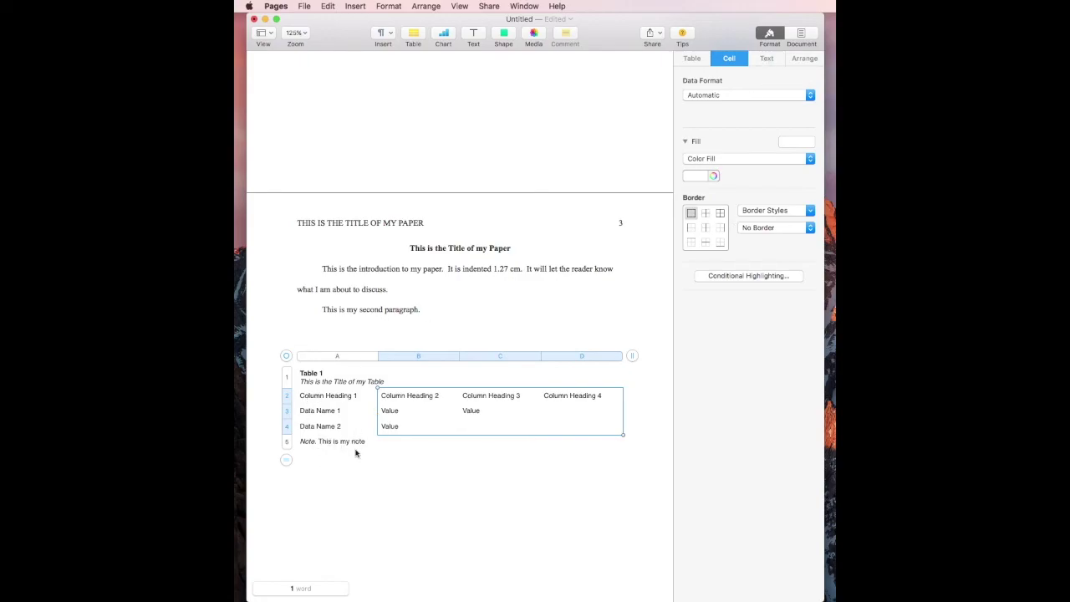
click(766, 61)
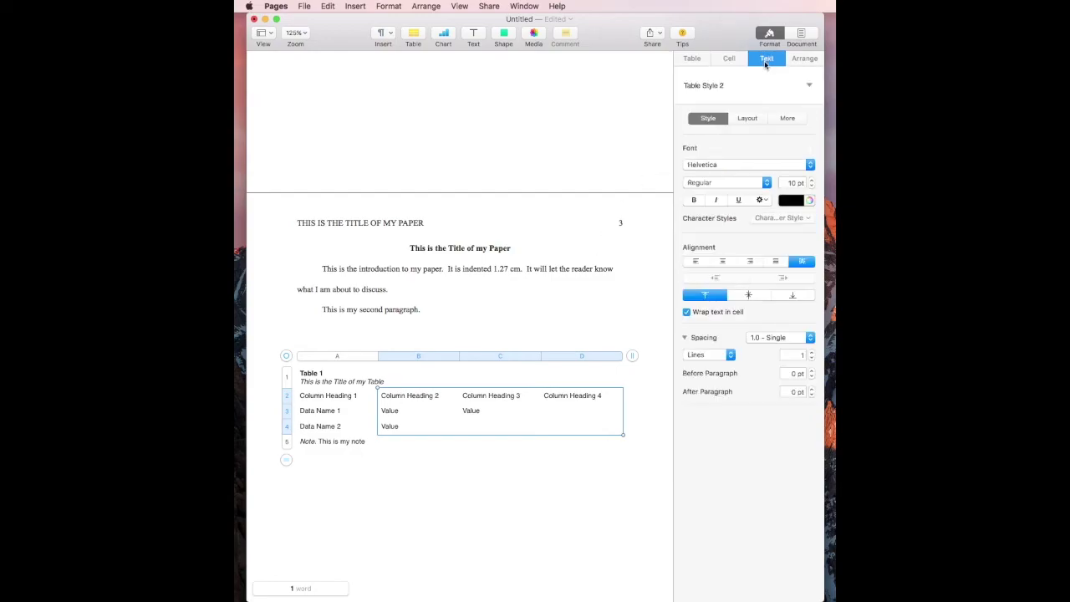
click(722, 262)
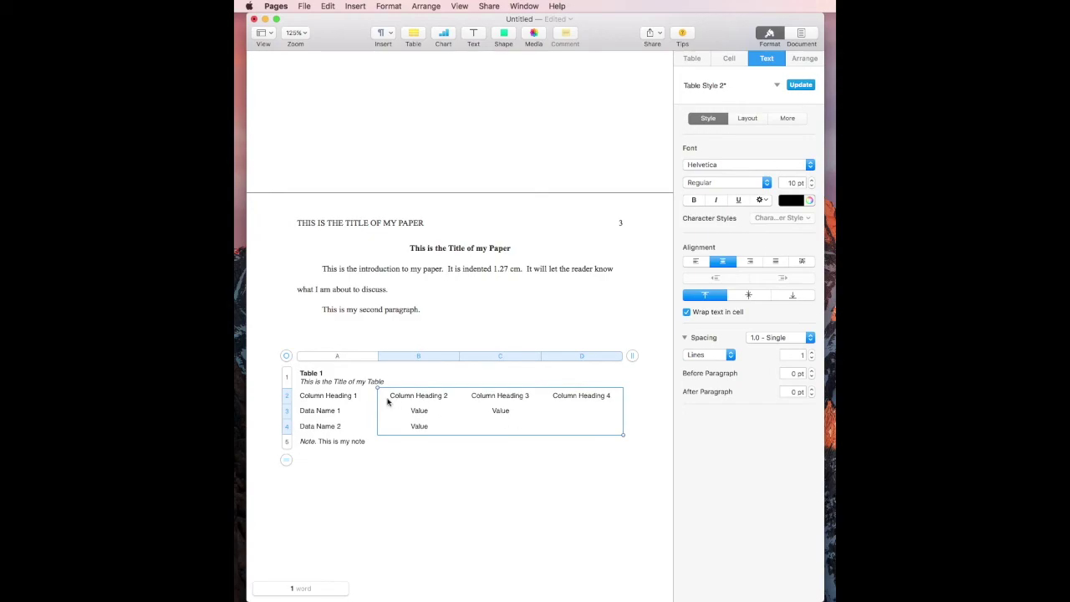
click(317, 398)
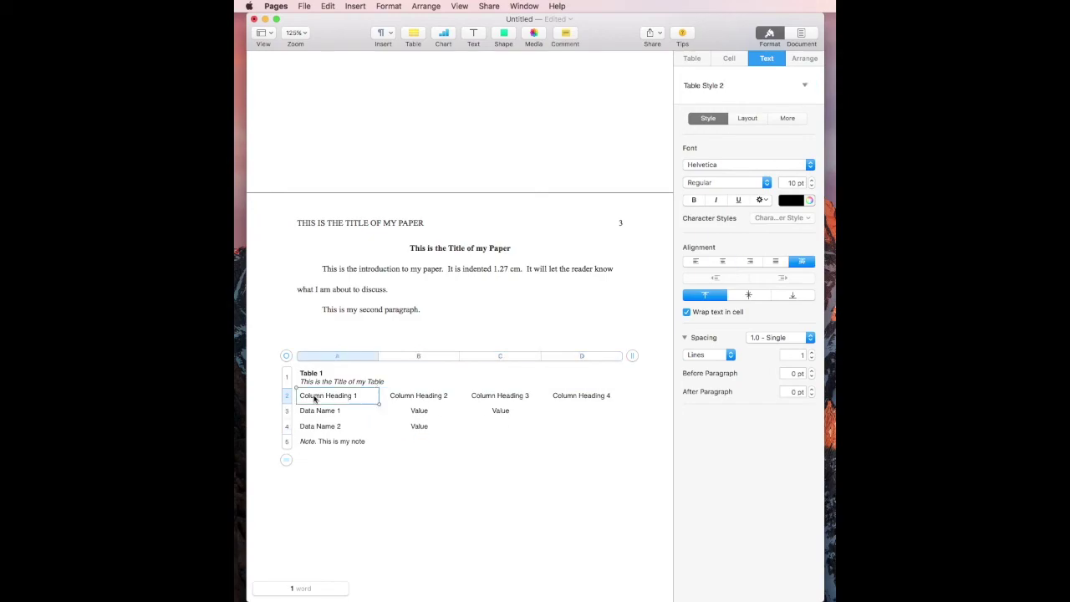
shift+click(600, 396)
click(728, 58)
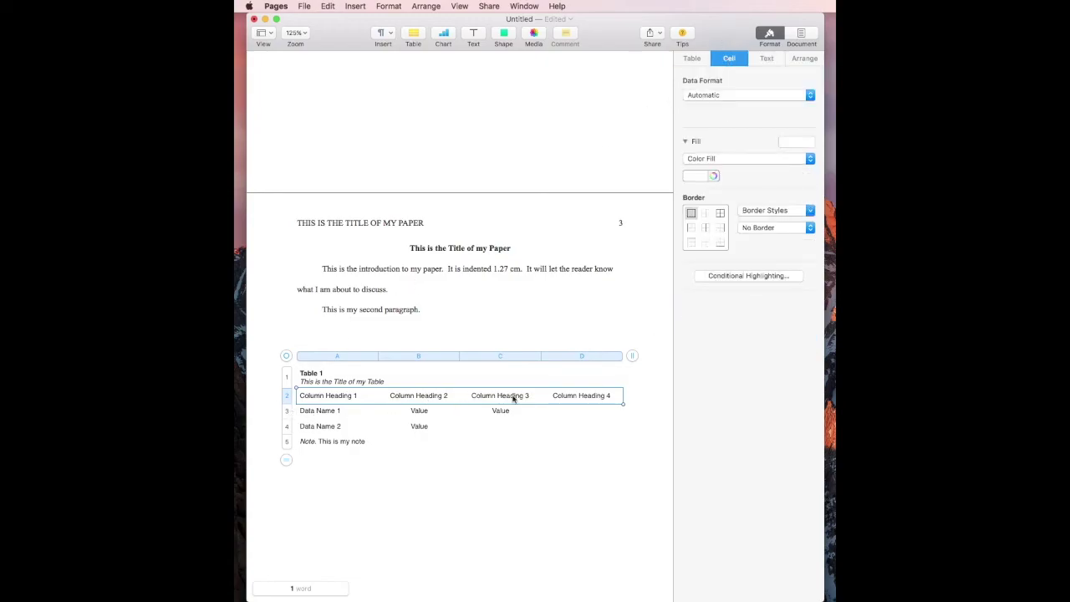
Step: Add solid 1 pt rules below and above the column-heading row
click(720, 243)
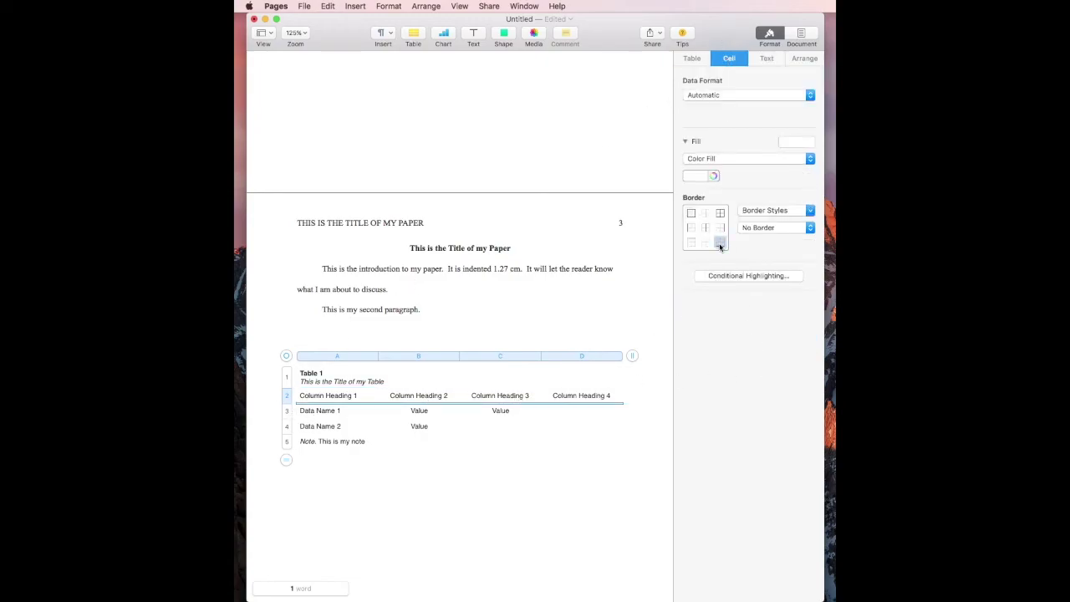
click(781, 227)
click(783, 199)
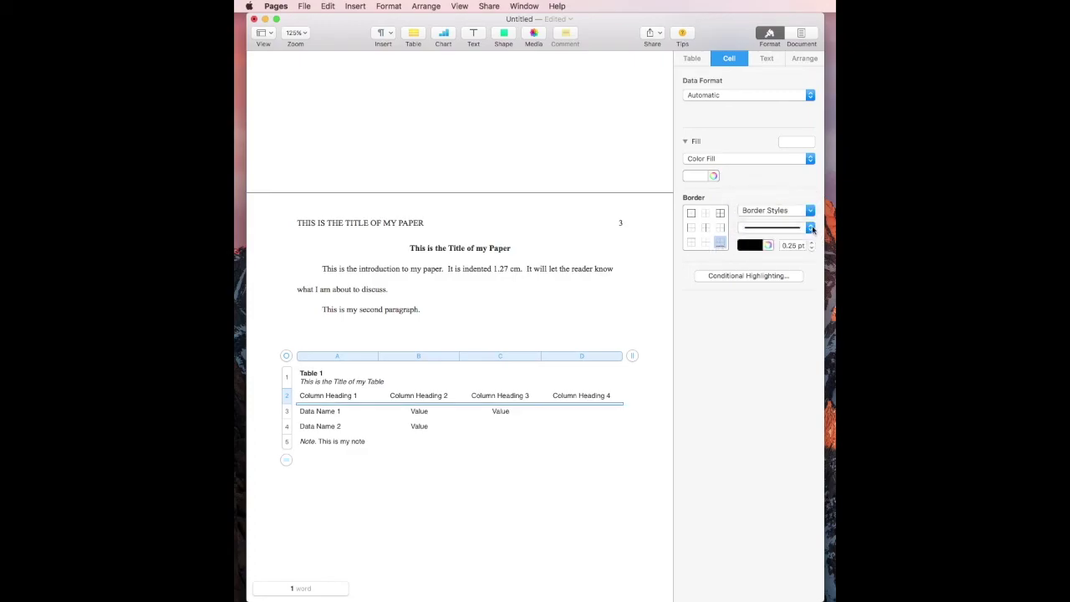
click(811, 242)
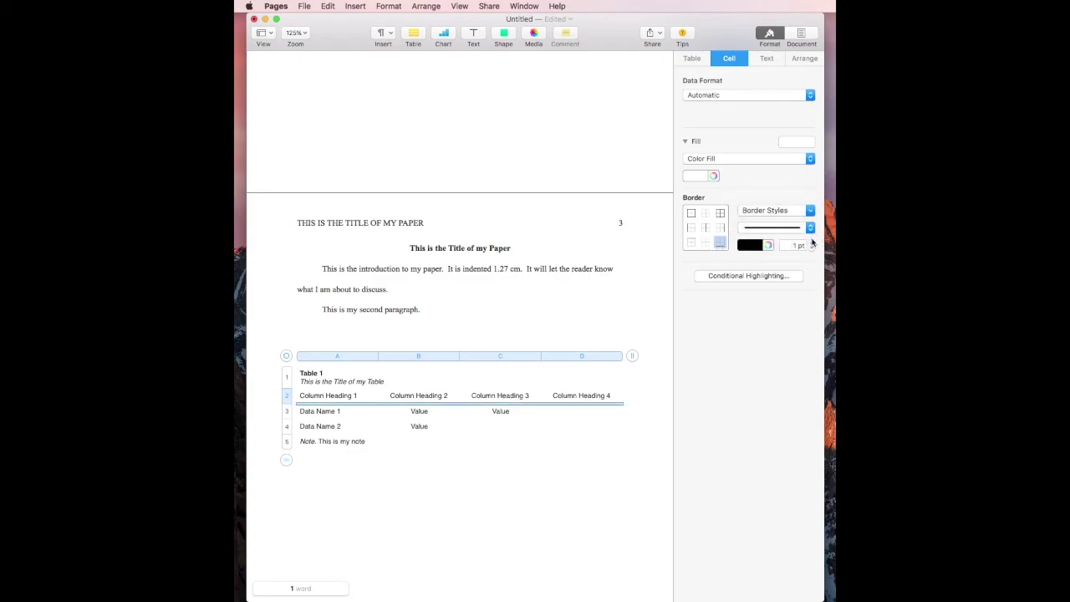
click(691, 242)
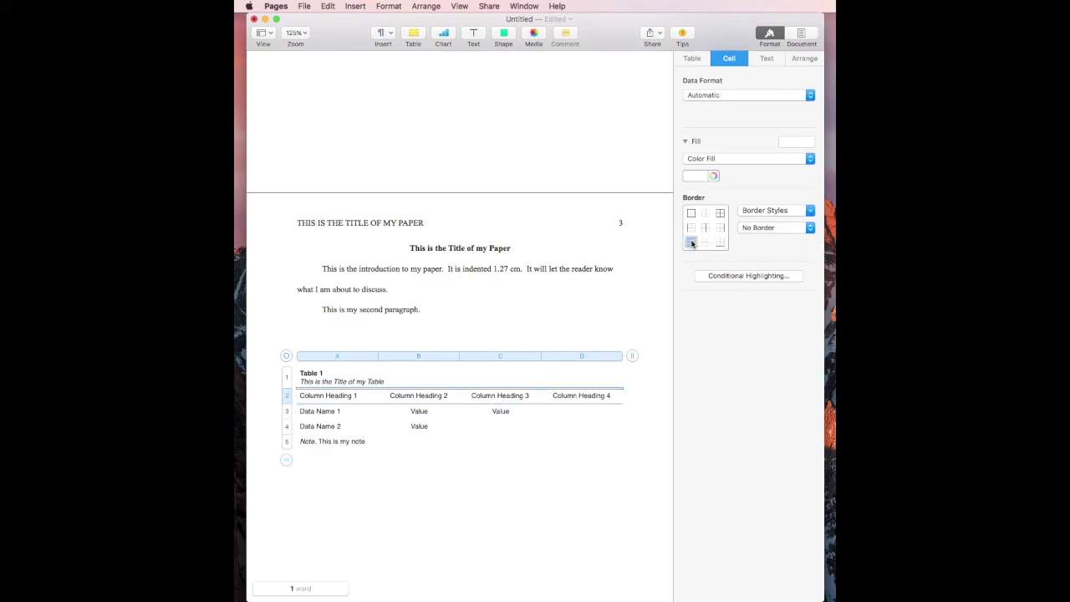
click(809, 230)
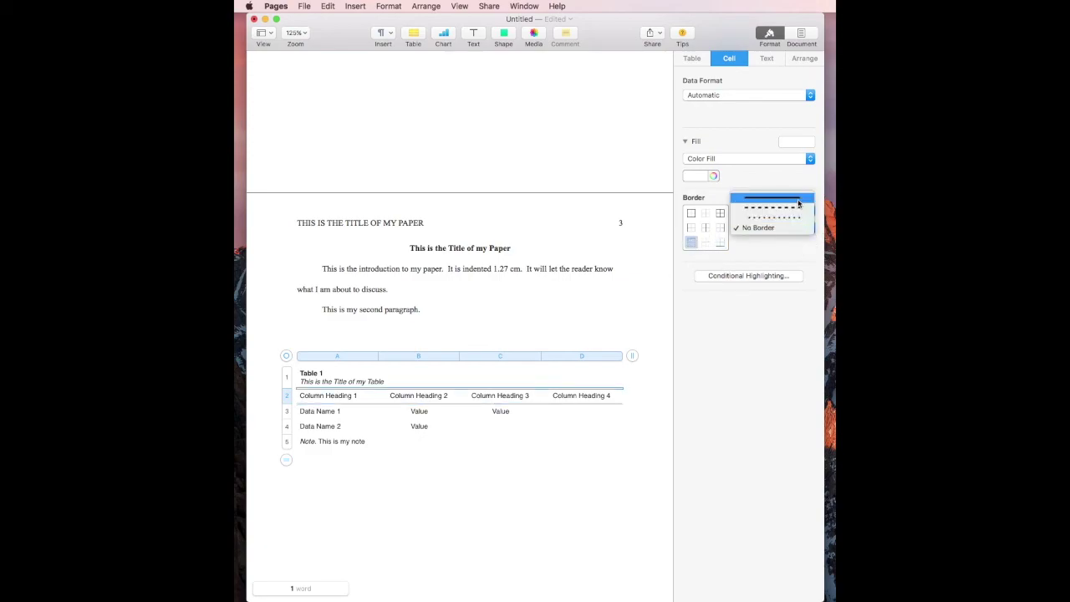
click(798, 198)
click(811, 241)
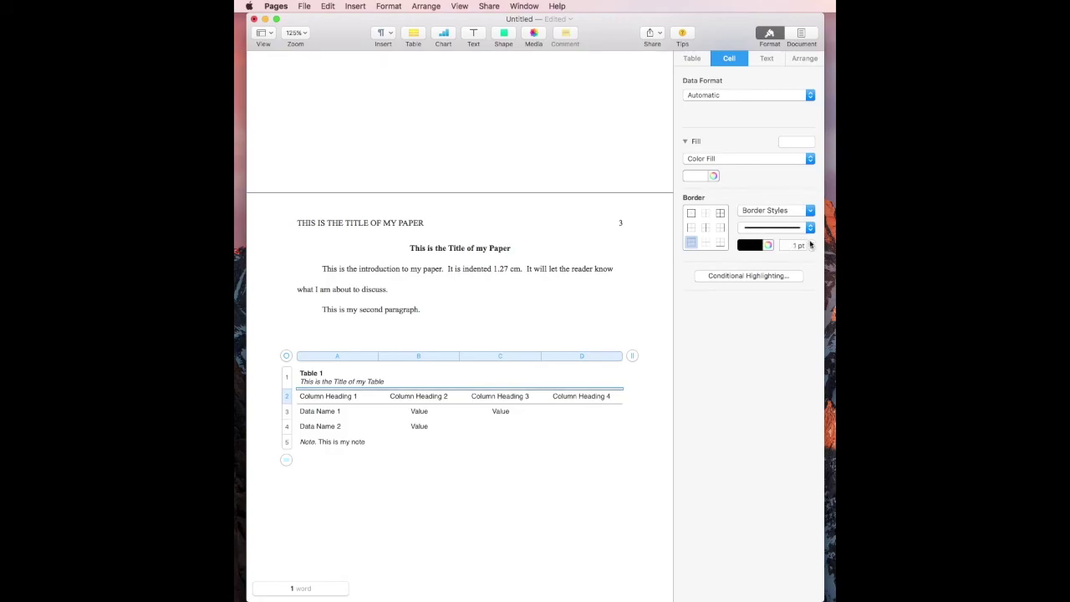
Step: Add a solid rule along the top edge of the merged Note row
click(319, 445)
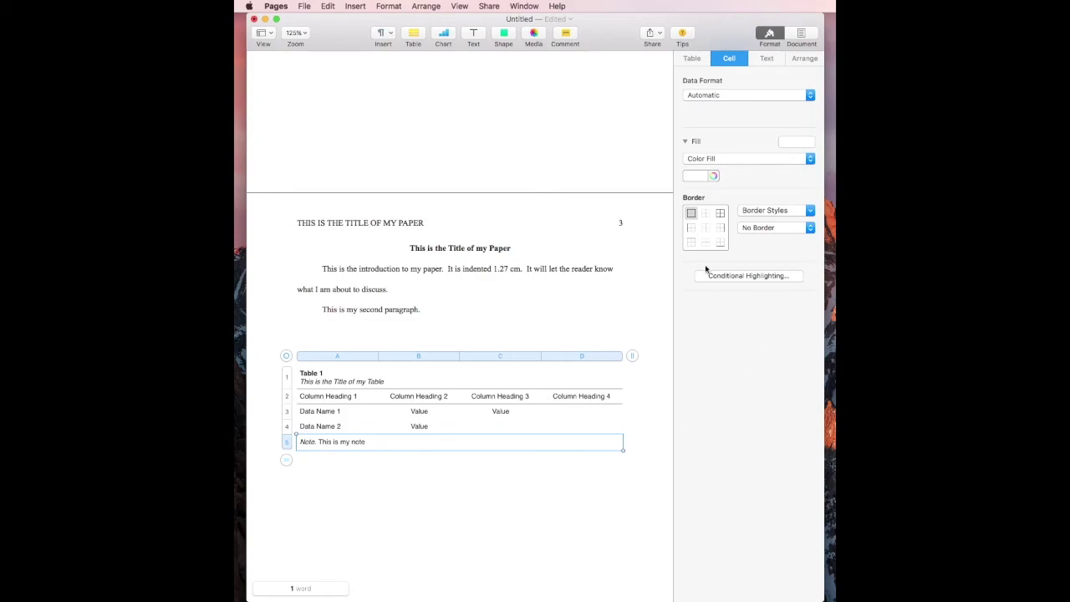
click(691, 243)
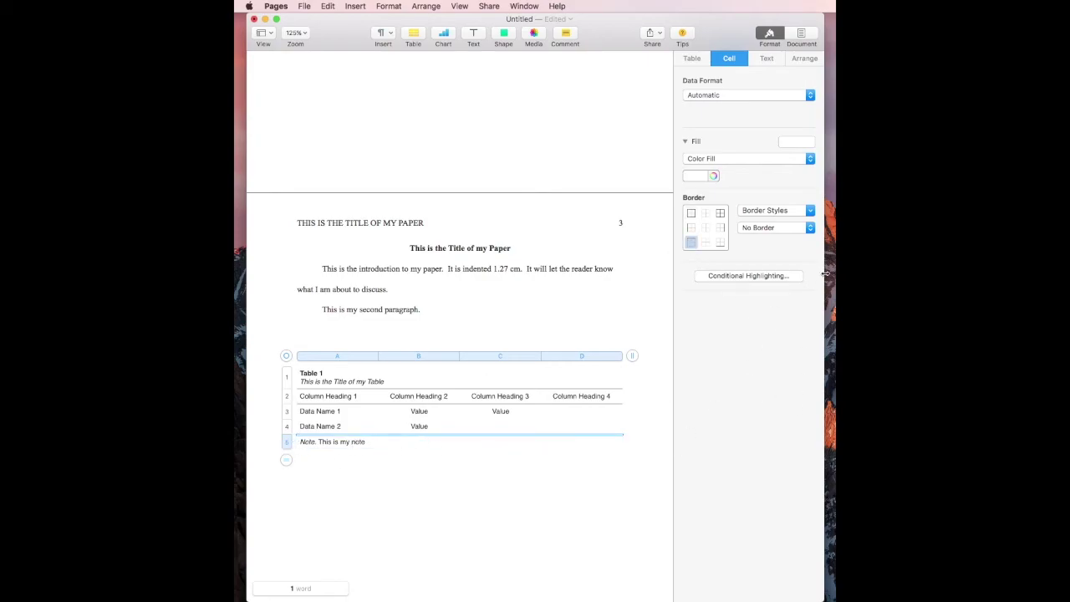
click(780, 231)
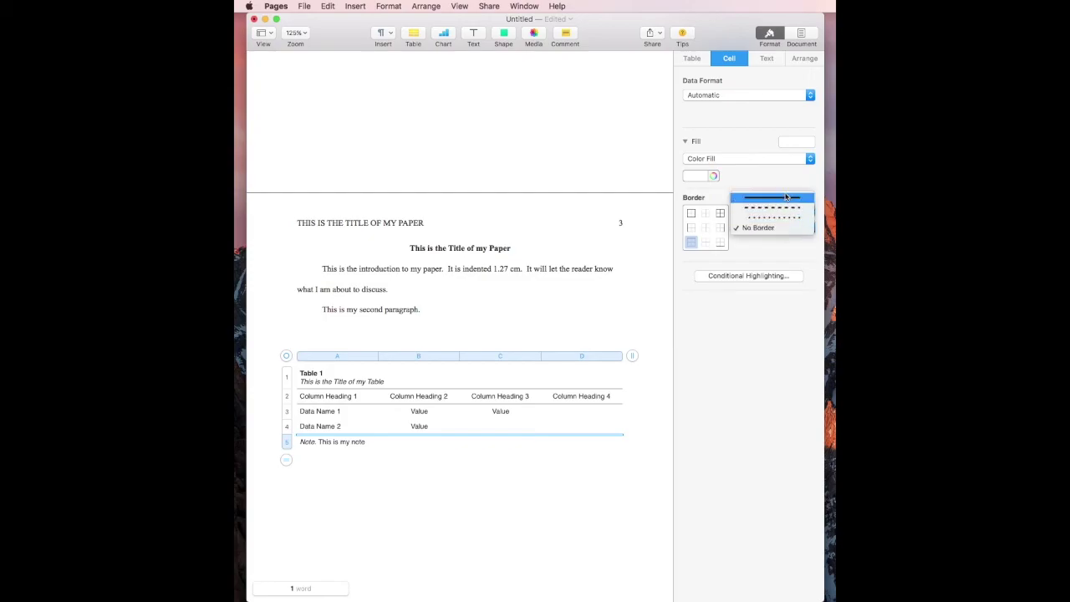
click(790, 199)
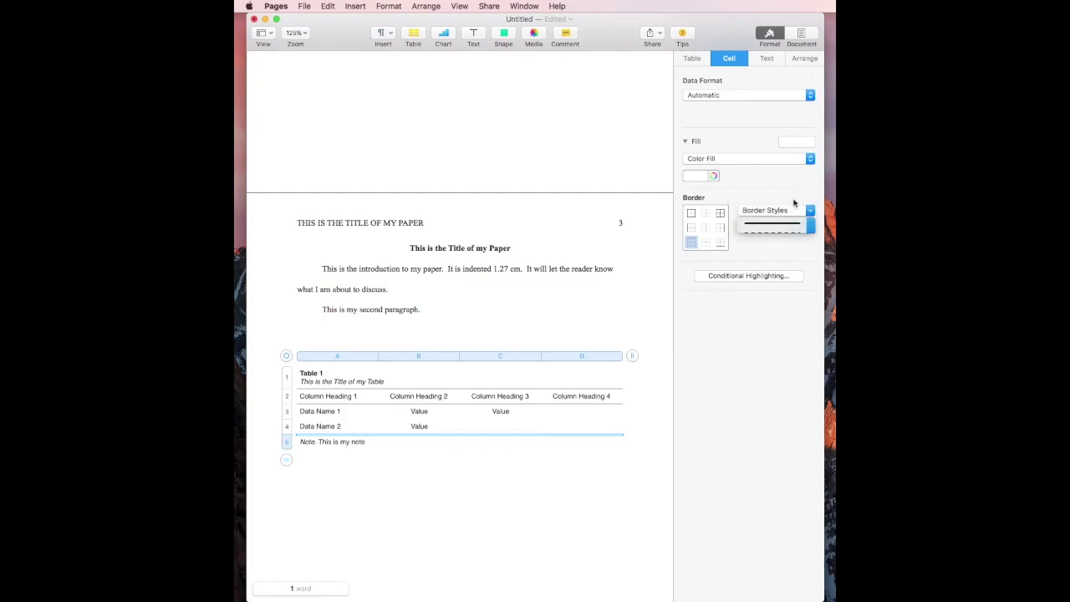
click(555, 493)
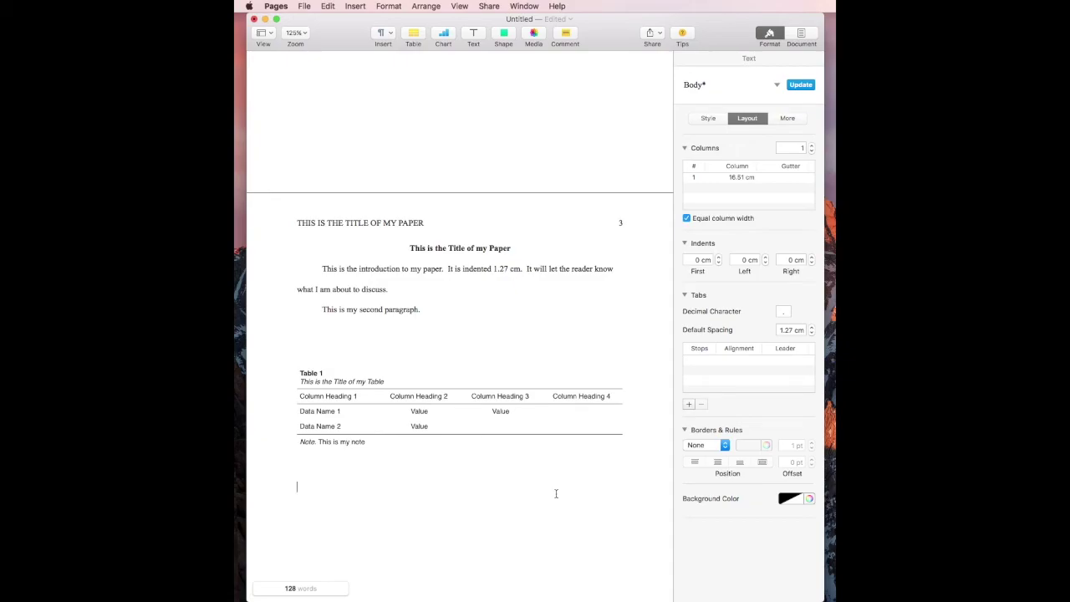
click(459, 417)
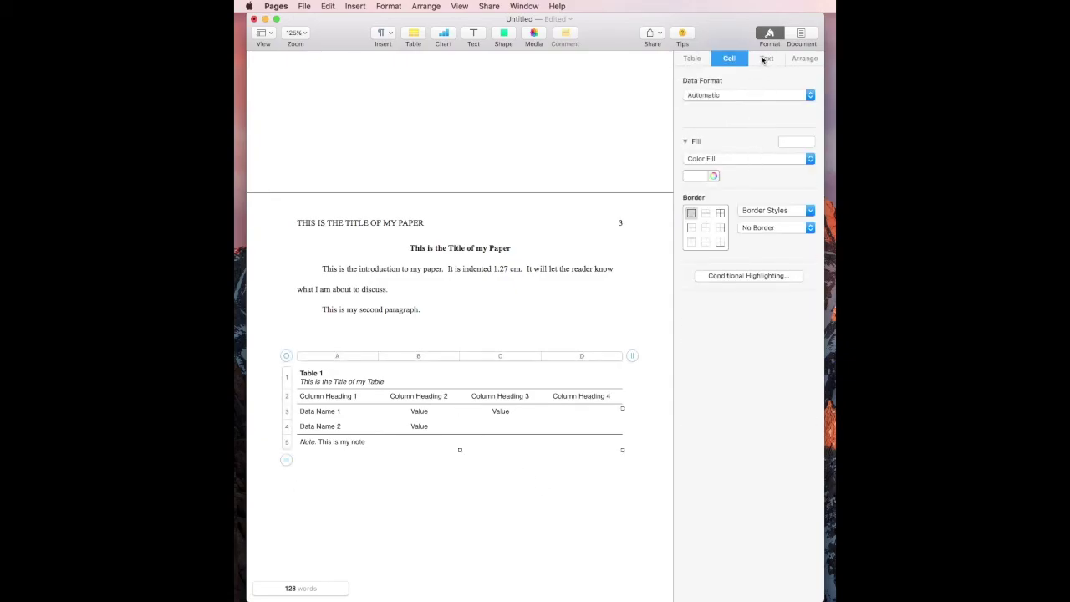
Step: Set the table's line spacing to 1.7 lines
click(763, 60)
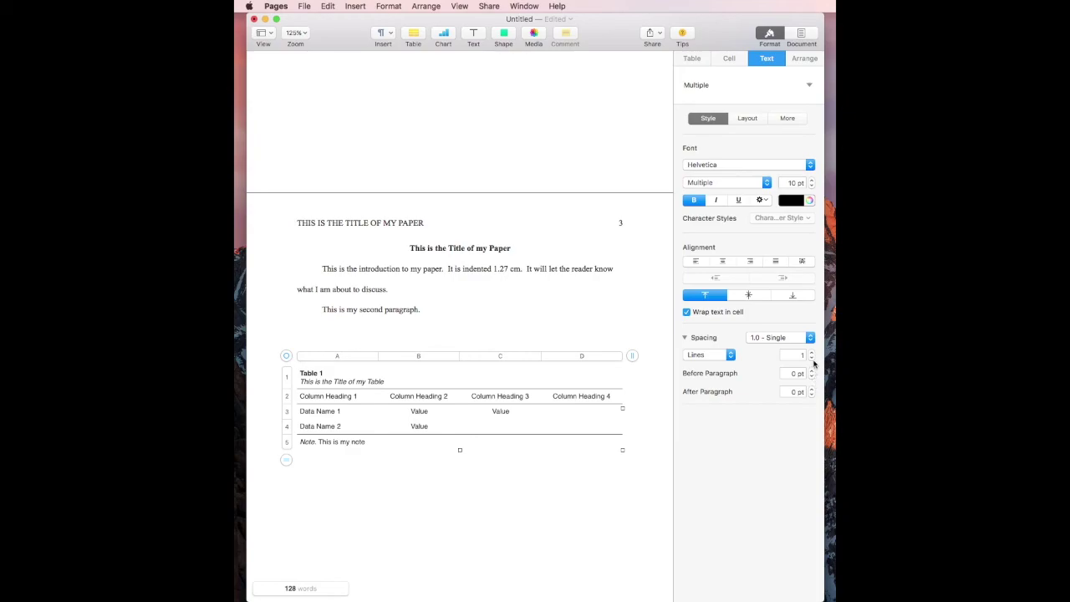
click(811, 351)
click(810, 352)
click(810, 352)
click(811, 352)
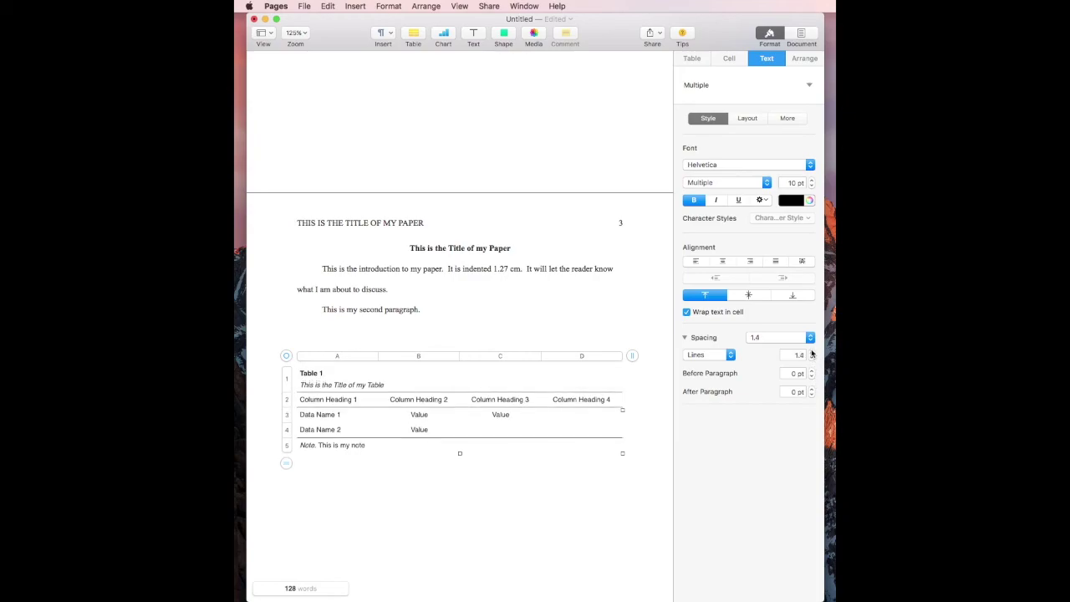
click(810, 352)
click(810, 352)
click(810, 352)
click(811, 352)
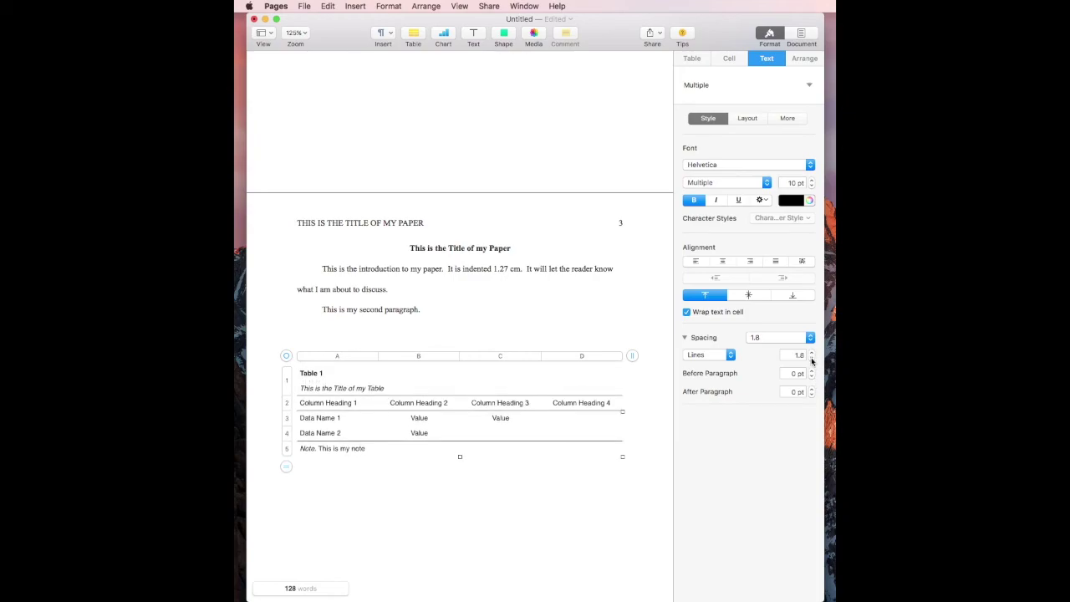
click(811, 359)
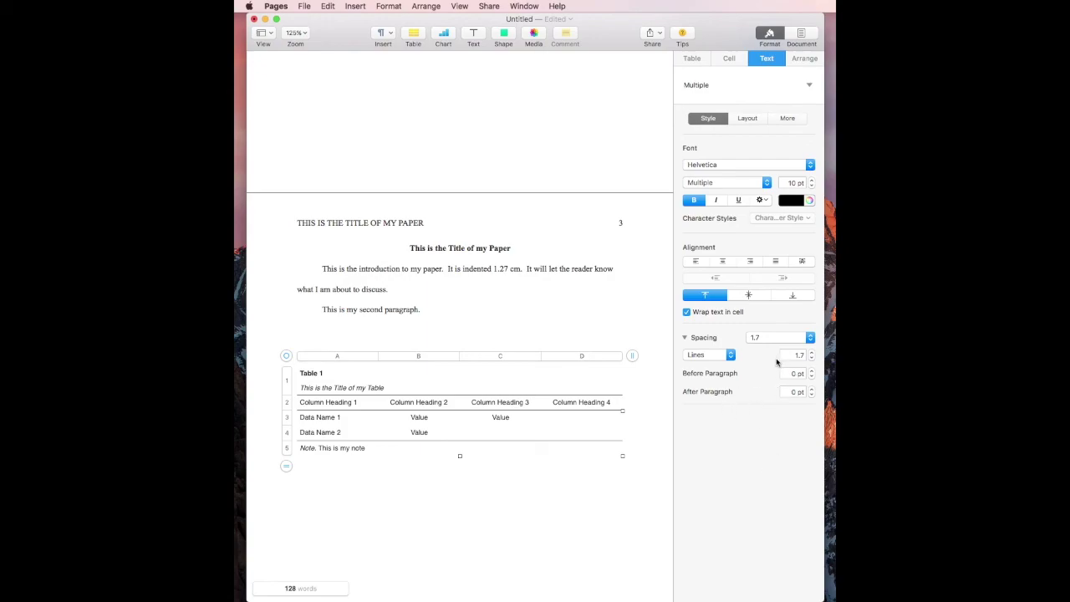
click(759, 333)
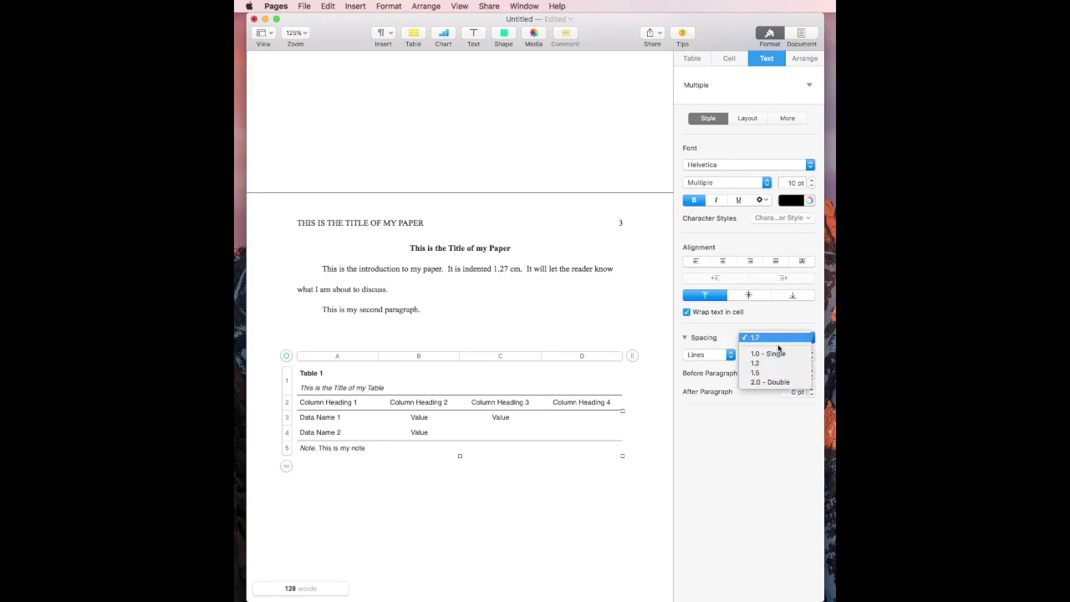
click(774, 382)
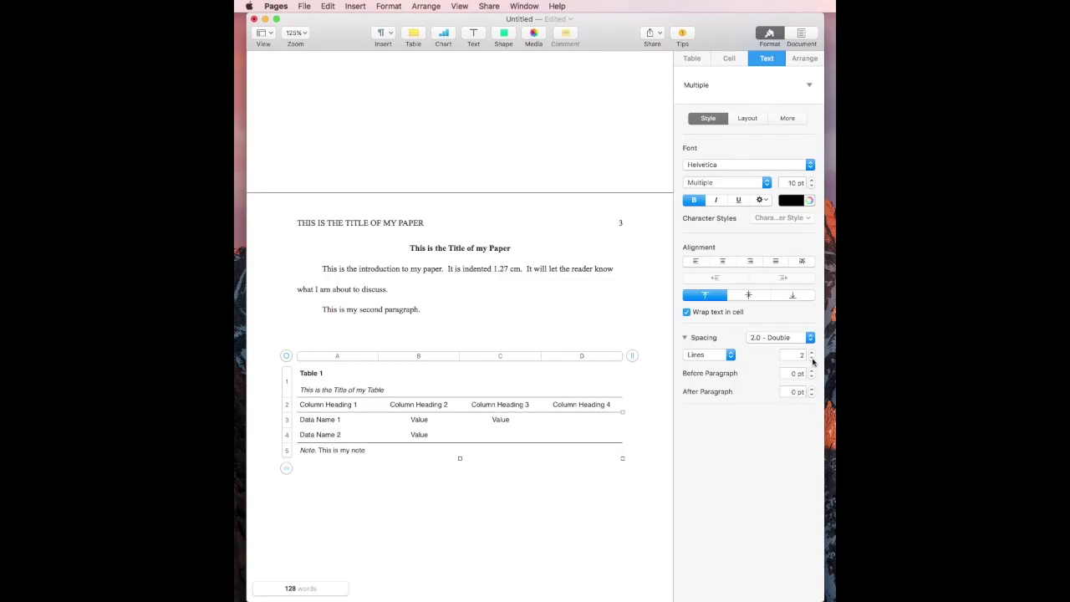
click(811, 359)
click(812, 358)
click(811, 359)
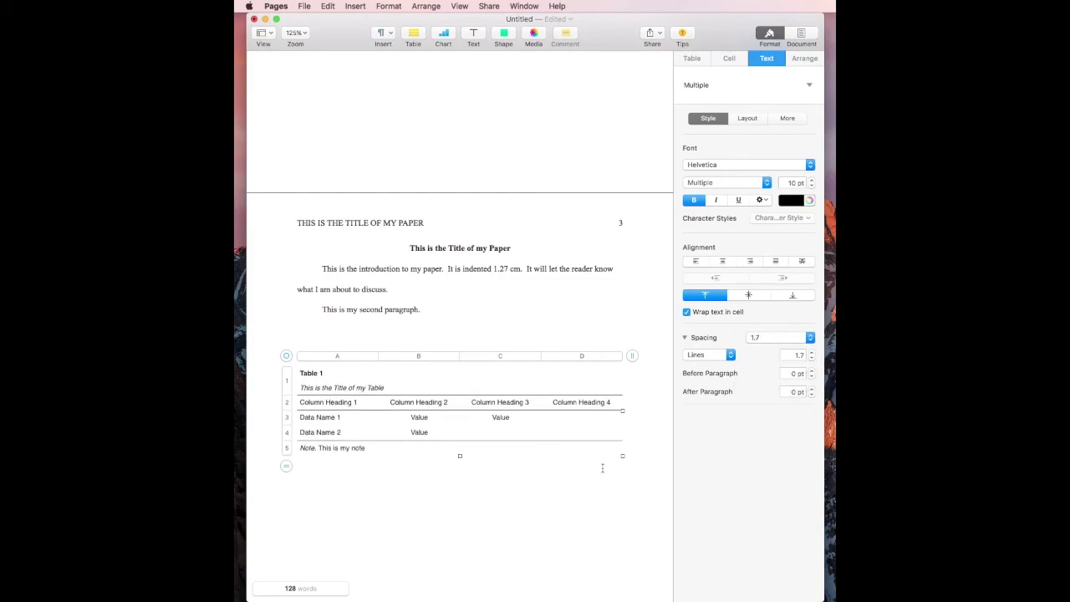
Step: Change the table text to Times New Roman at 12 pt
click(743, 165)
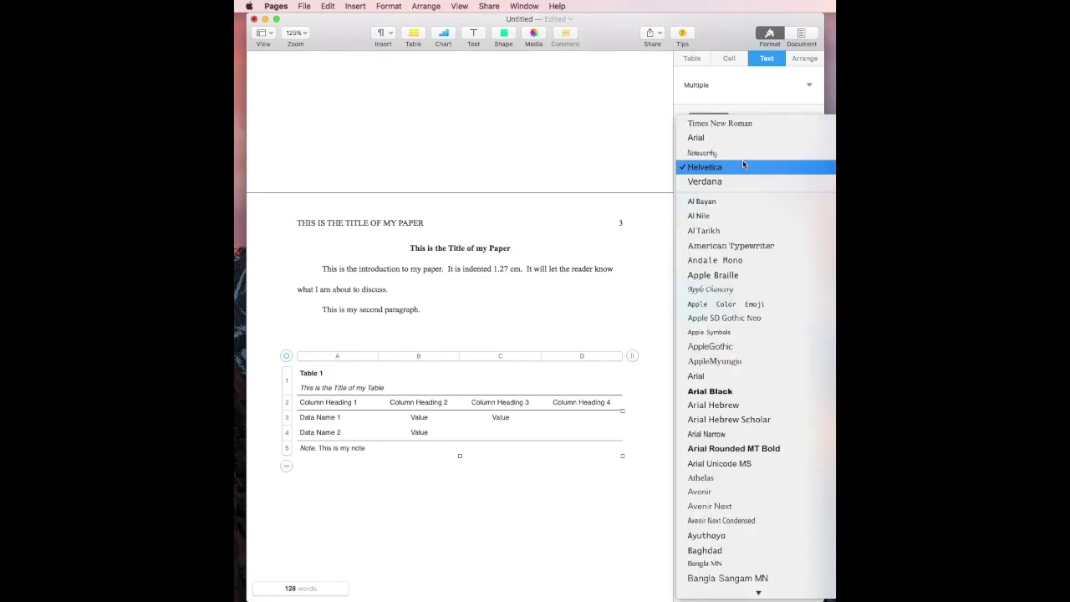
click(736, 123)
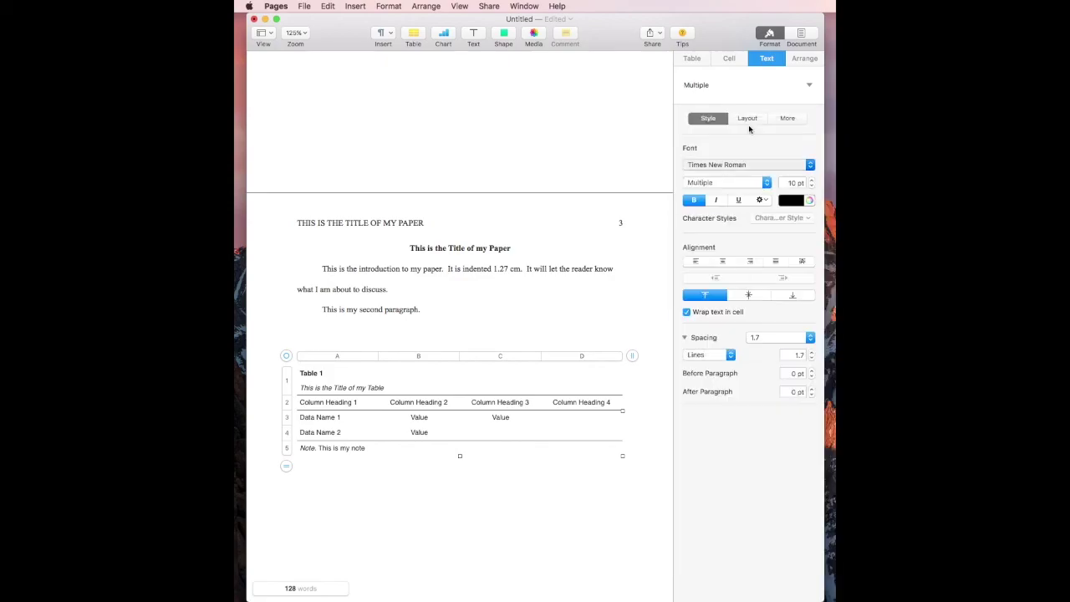
click(812, 180)
click(811, 181)
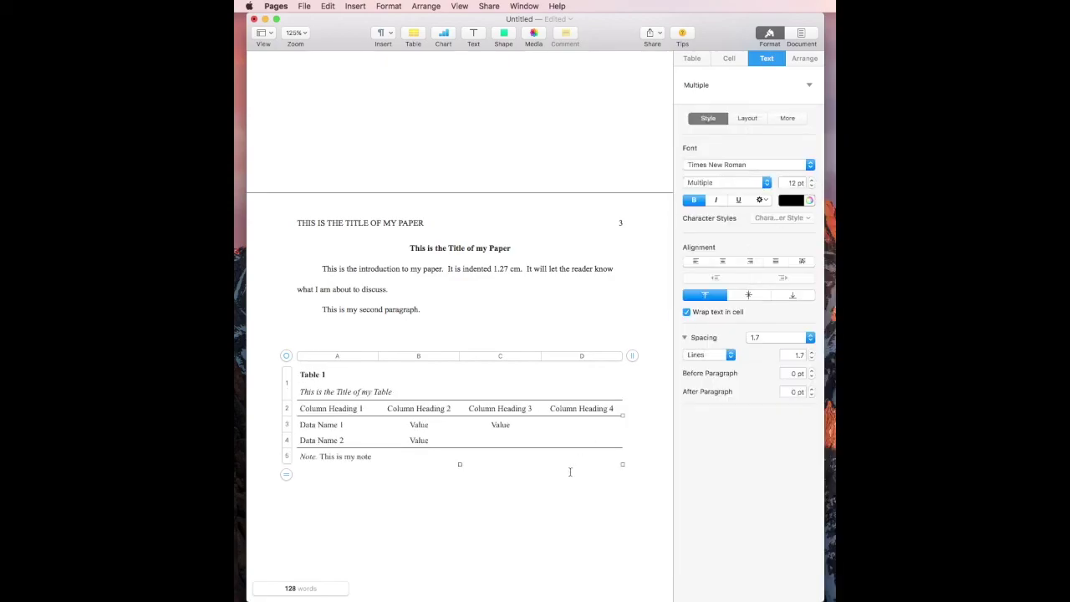
click(534, 510)
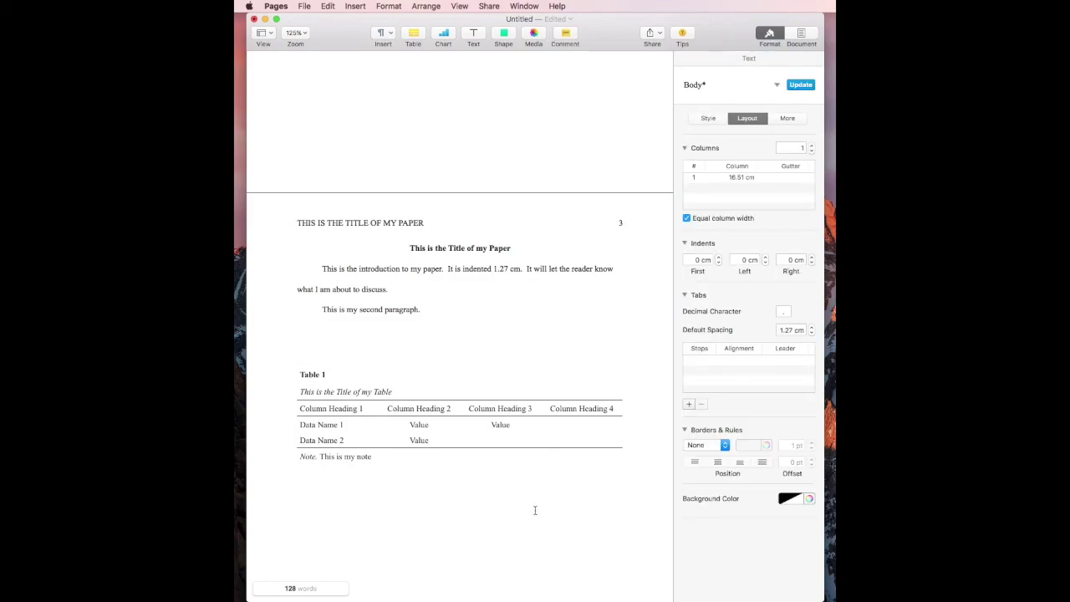
Step: Return to page 1 and inspect the paper title, running head and date line
scroll(535, 509, up, 20)
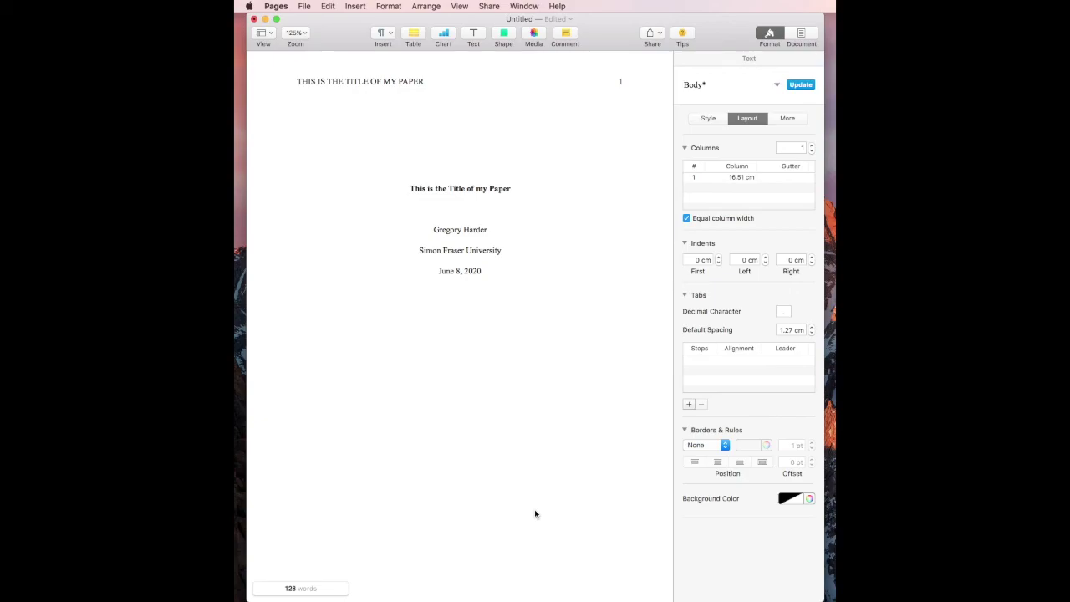
triple_click(434, 188)
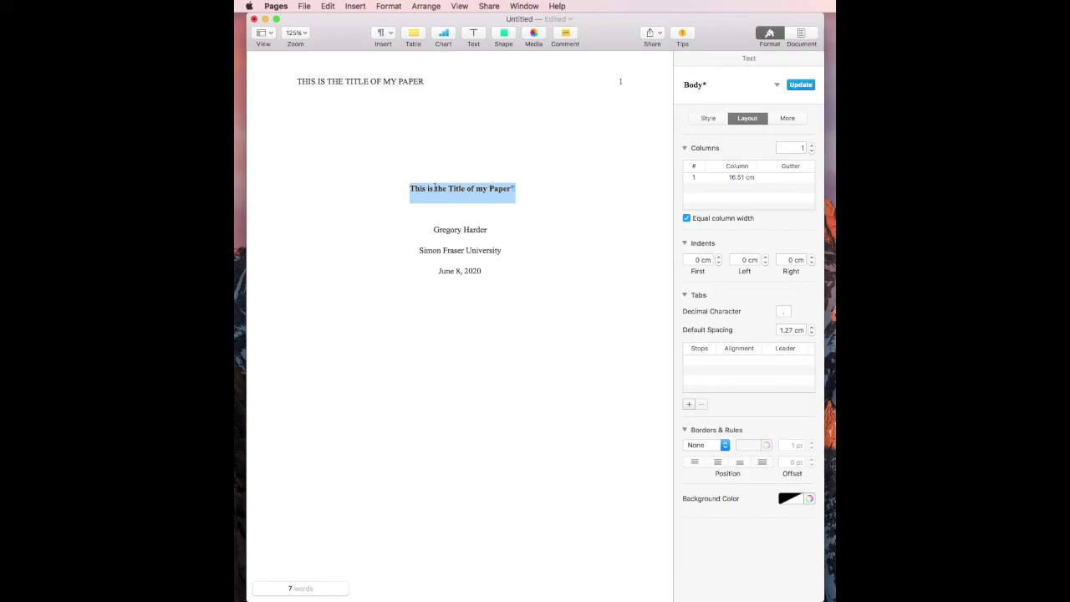
triple_click(305, 81)
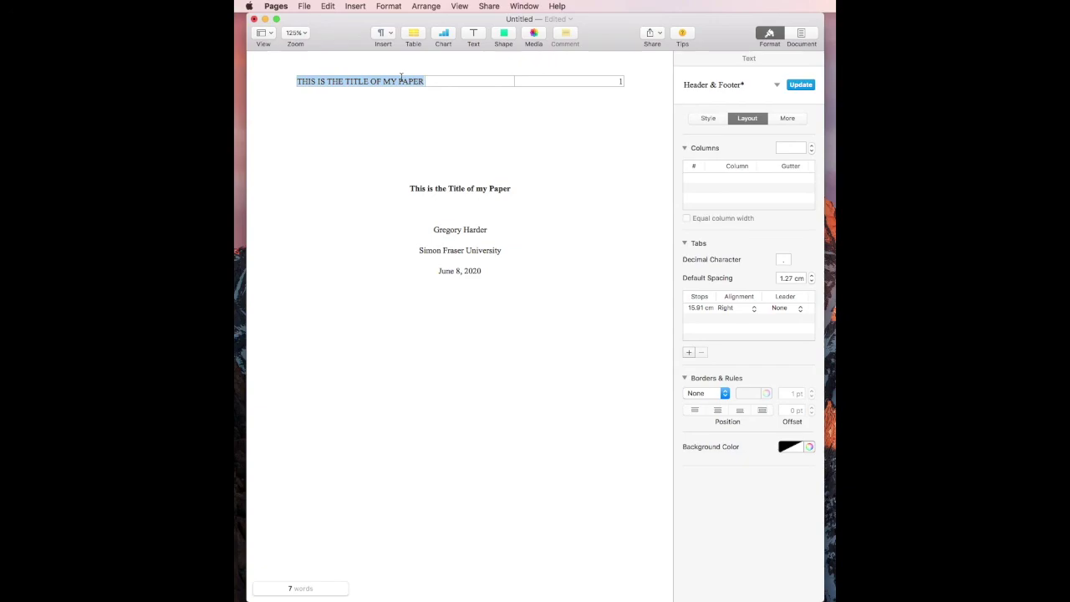
triple_click(453, 277)
Step: Scroll from the abstract down to the References page with its hanging-indented entry
scroll(452, 279, down, 1)
scroll(452, 279, down, 3)
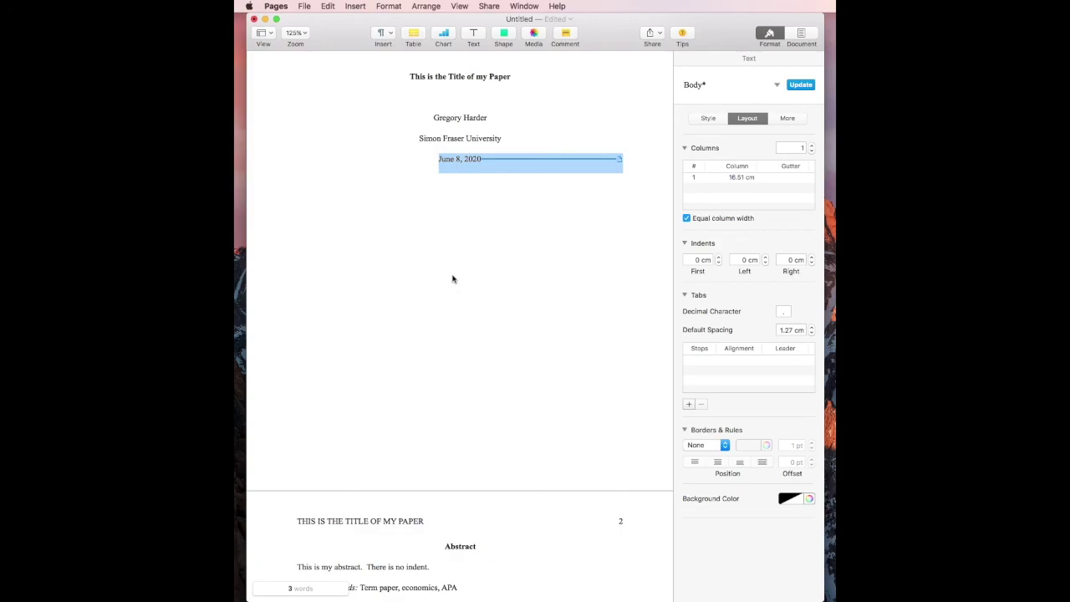
scroll(452, 279, down, 7)
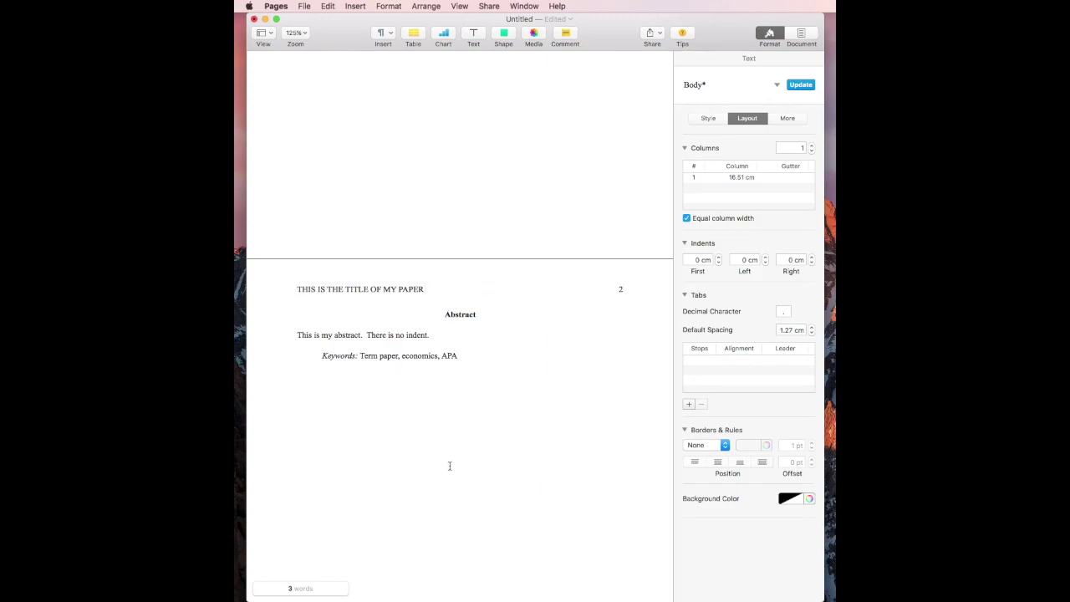
scroll(467, 334, down, 3)
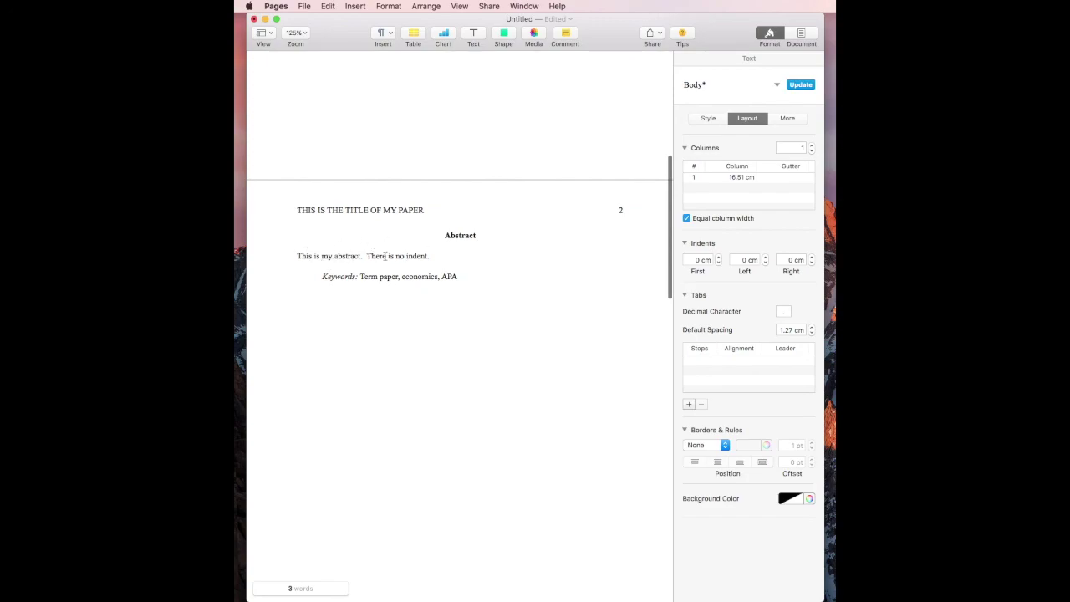
scroll(535, 271, down, 10)
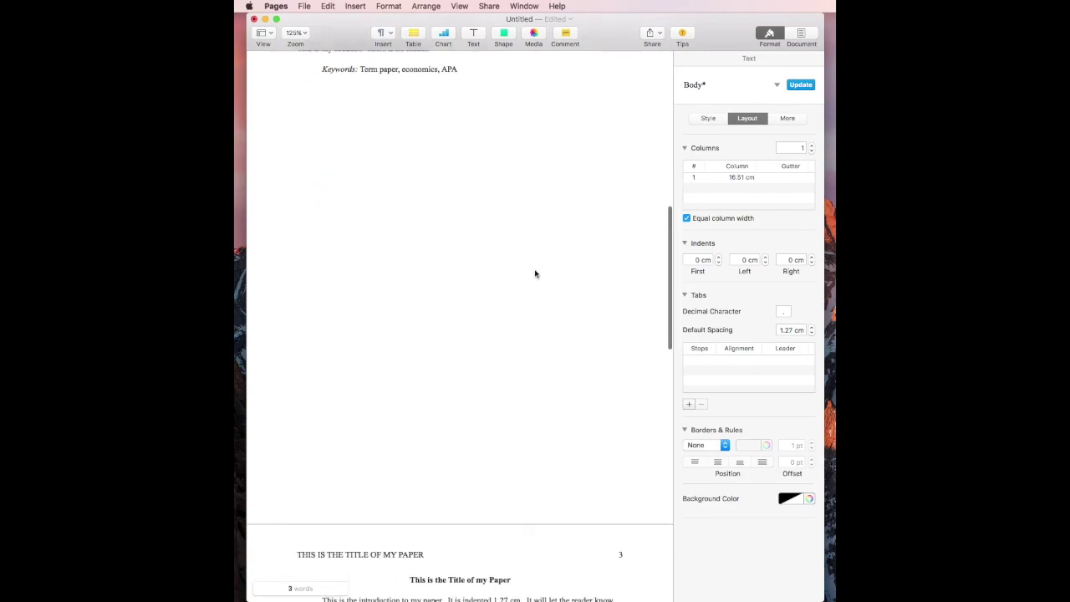
scroll(535, 273, down, 9)
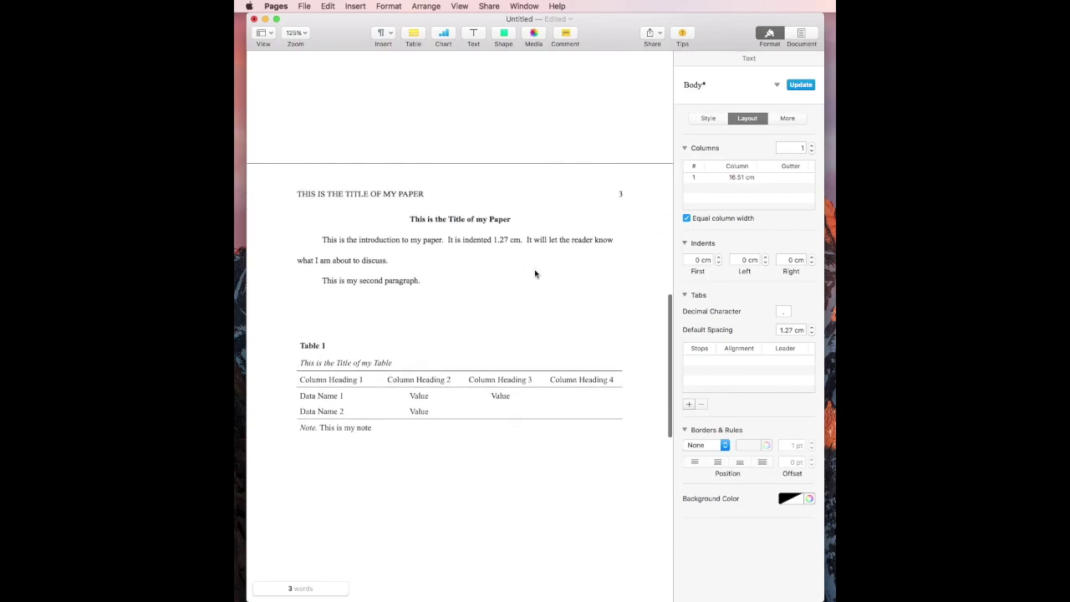
scroll(505, 319, down, 4)
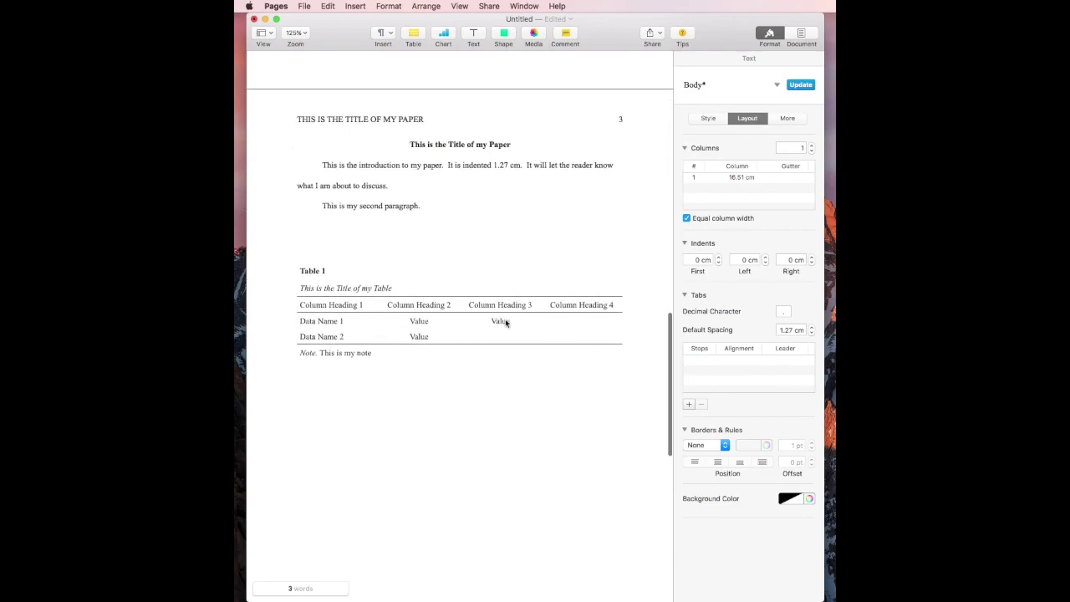
scroll(503, 391, down, 13)
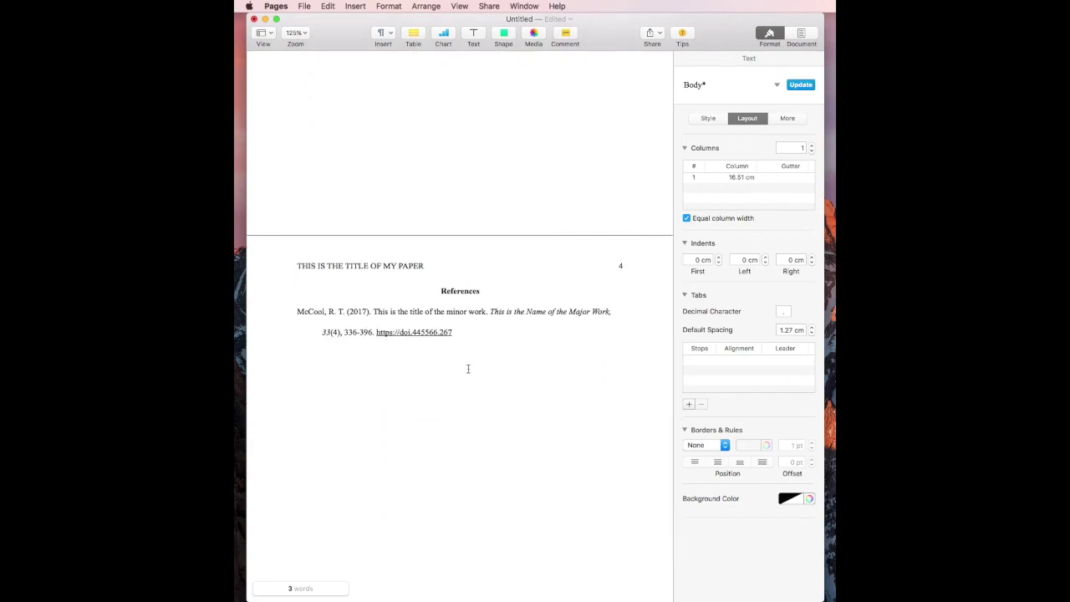
scroll(468, 368, down, 2)
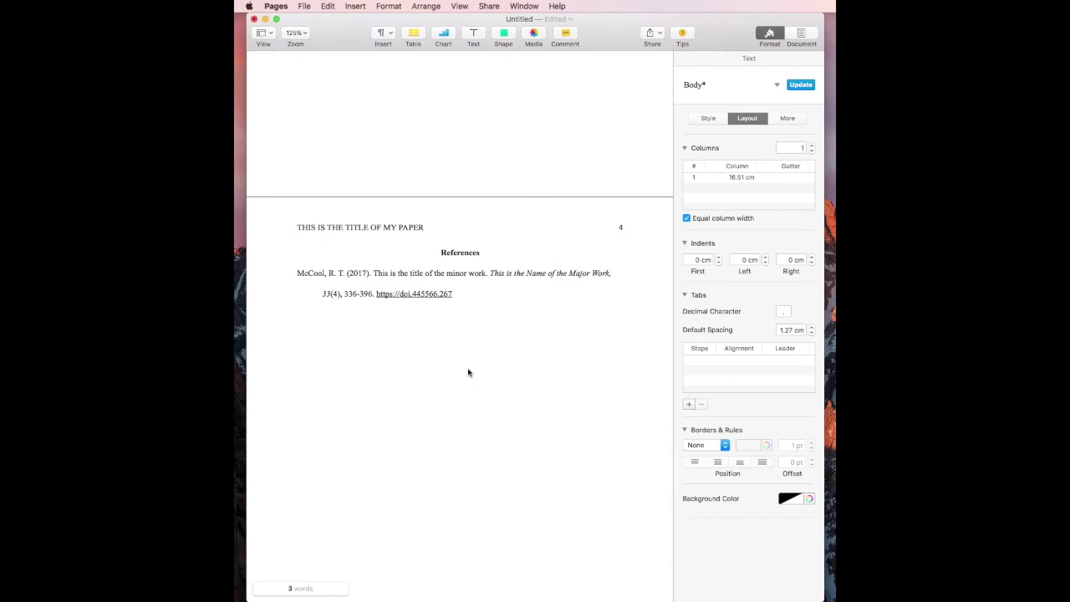